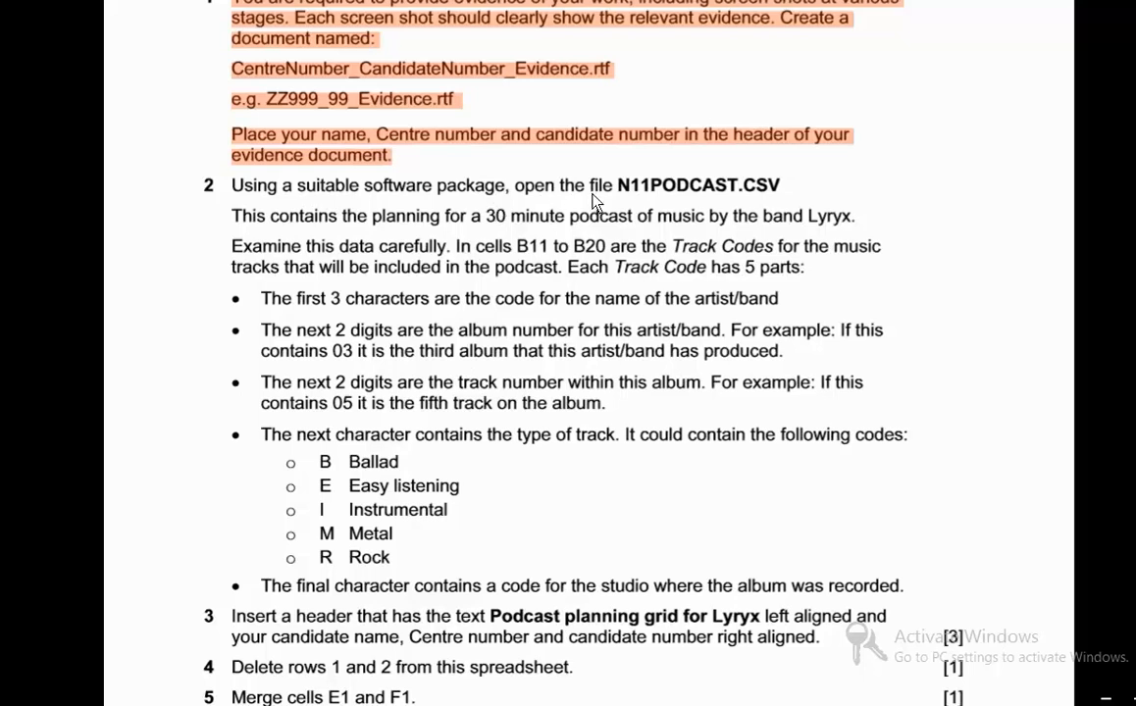
- Switch from the task sheet to the N11PODCAST workbook in Excel
key("alt+Tab")
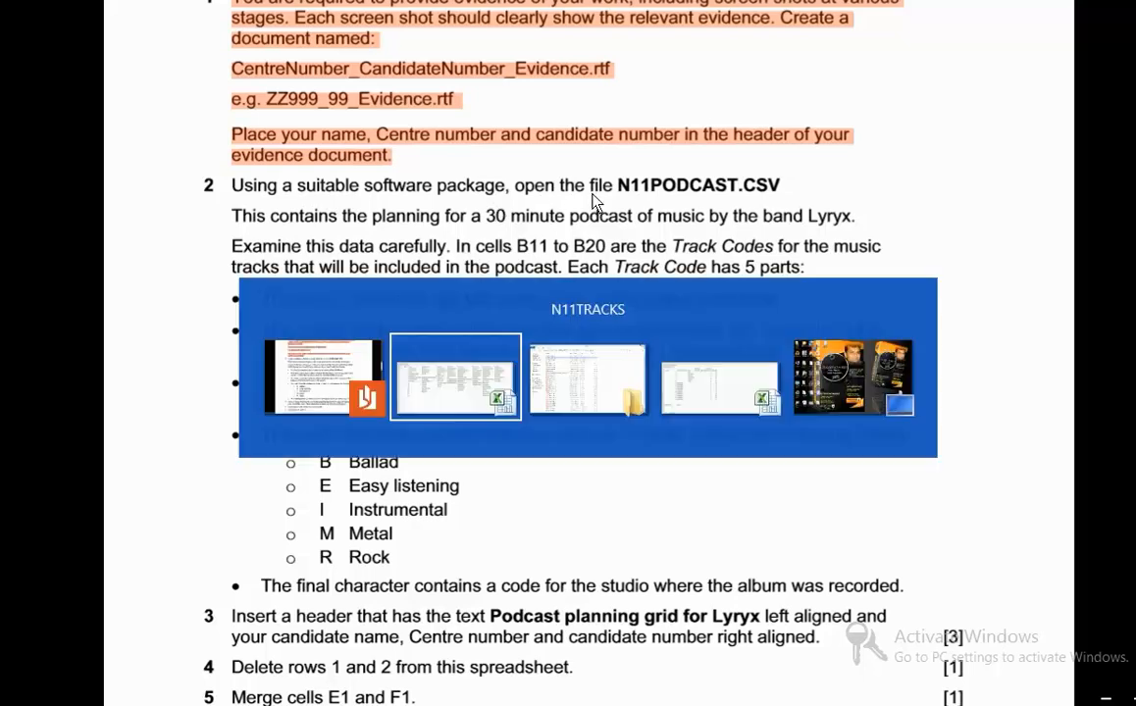
key("alt+Tab")
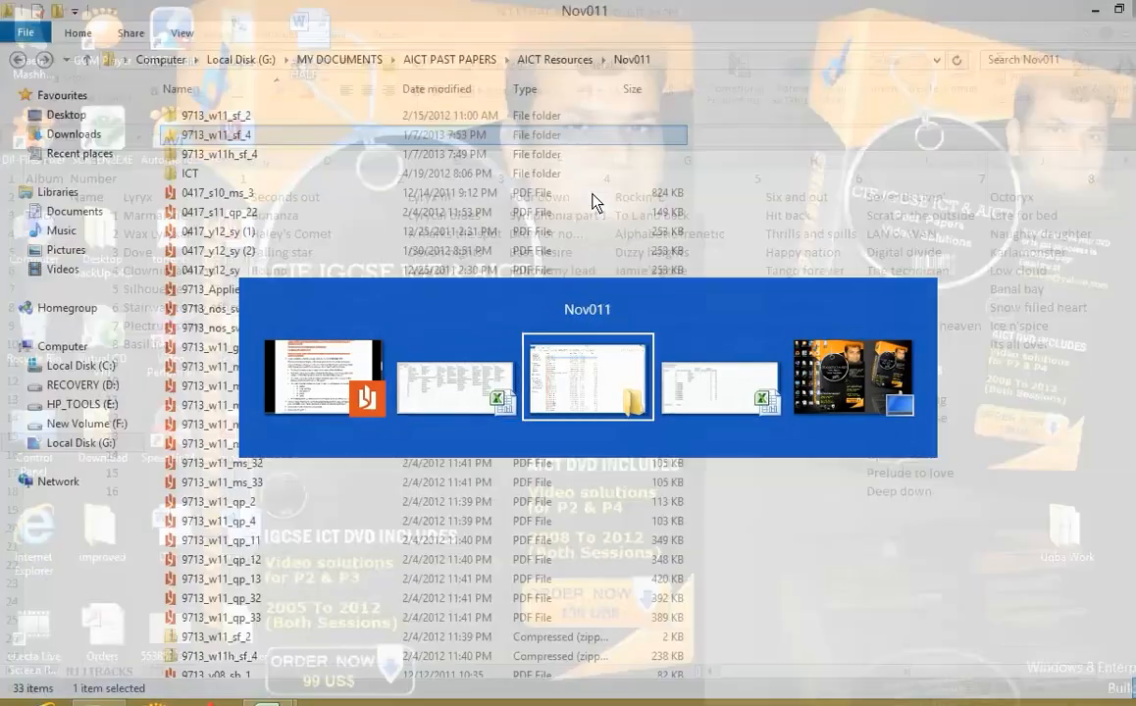
key("alt+Tab")
key("alt+Tab")
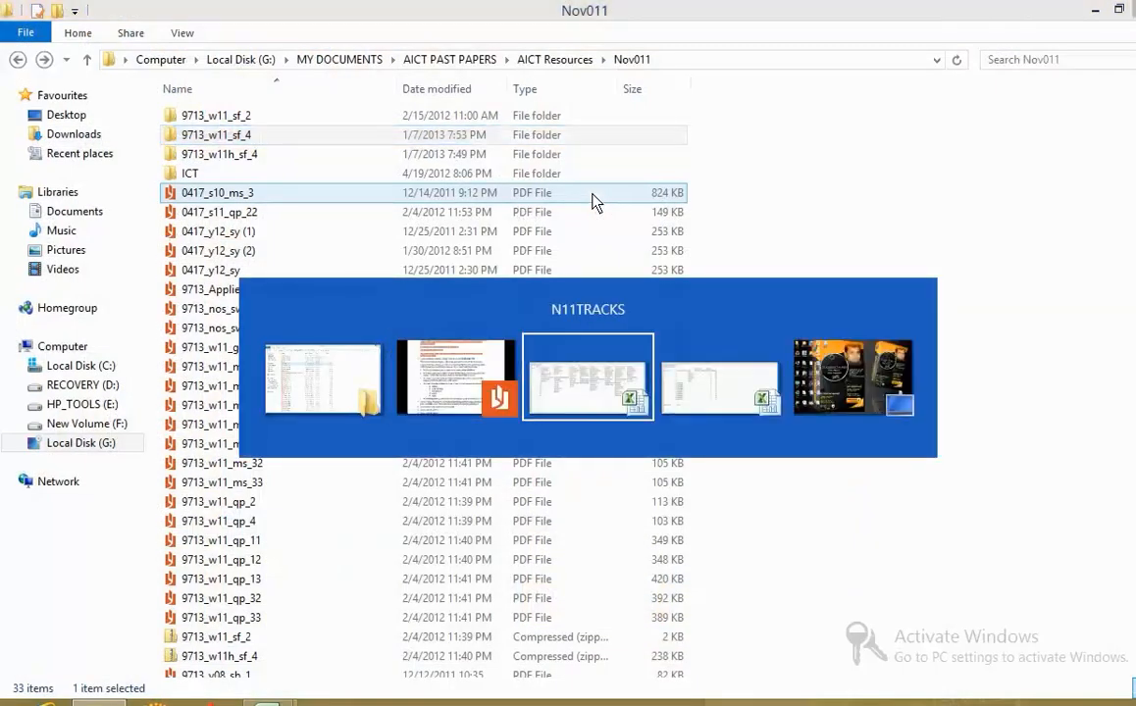
key("alt+Tab")
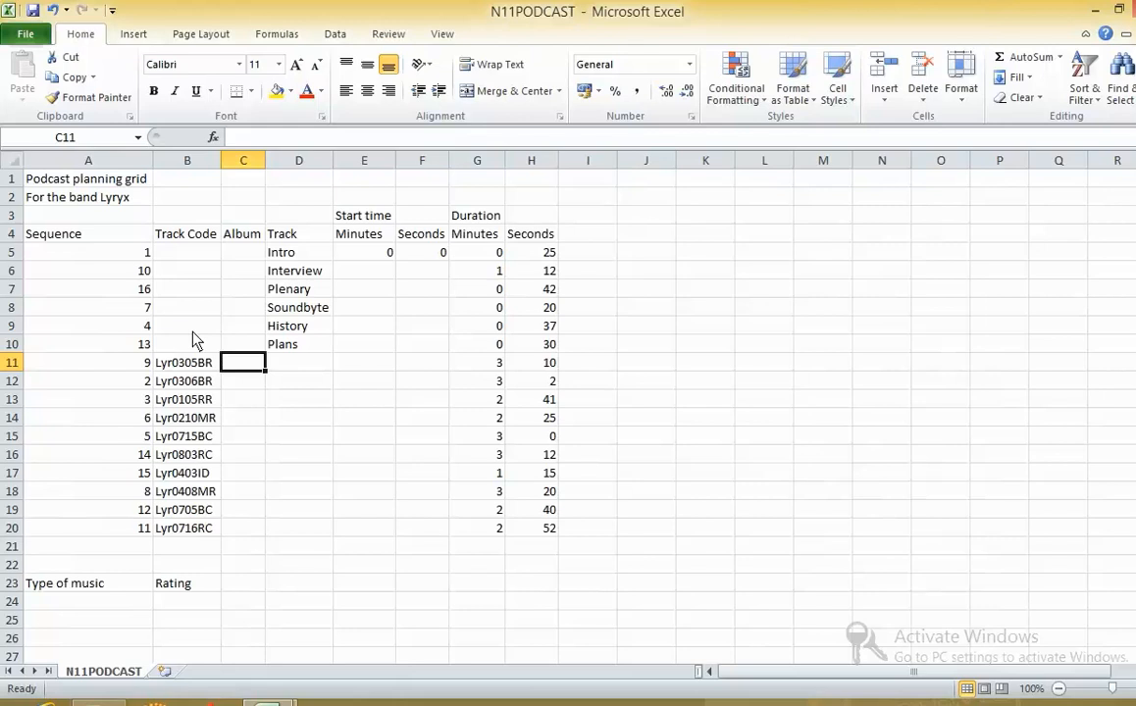
- Compare the track codes in B11:B20 with the task sheet's explanation of the first three characters
key("alt+Tab")
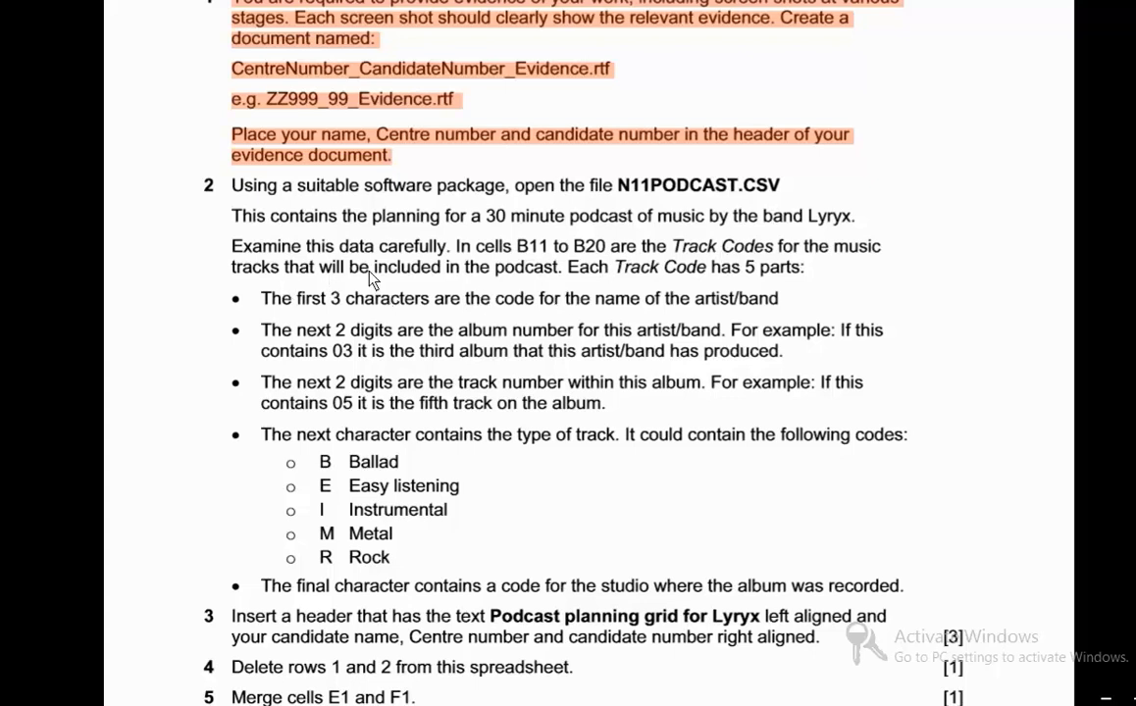
key("alt+Tab")
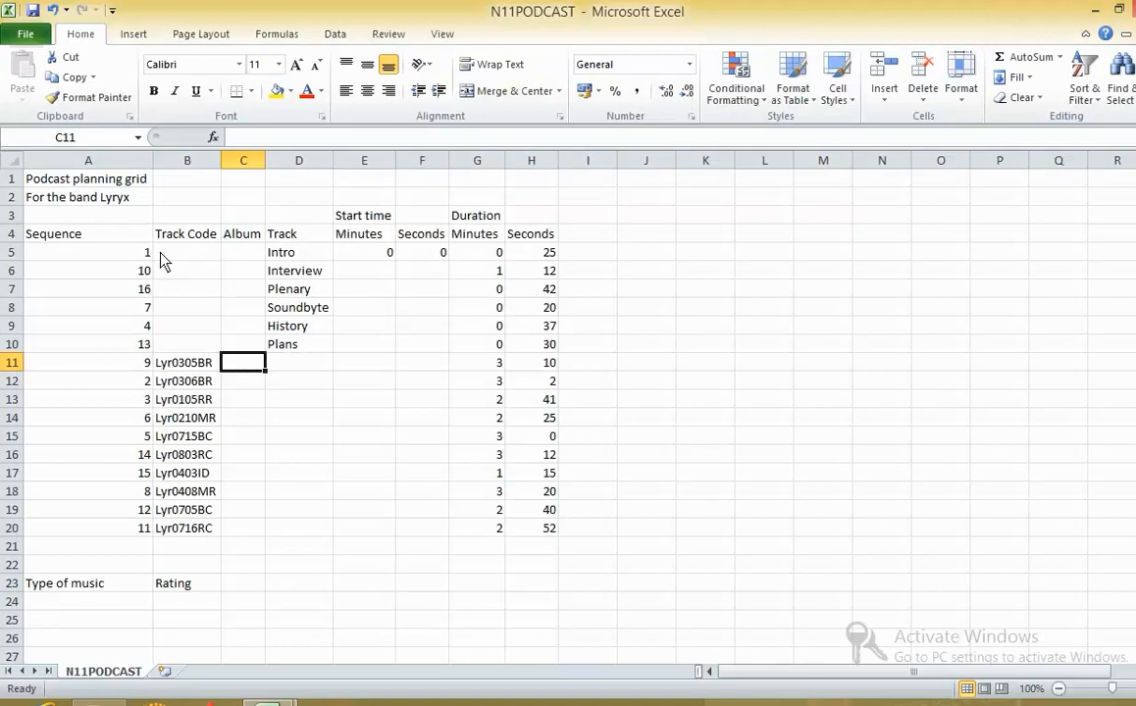
left_click(175, 364)
left_click_drag(177, 385, 186, 534)
key("alt+Tab")
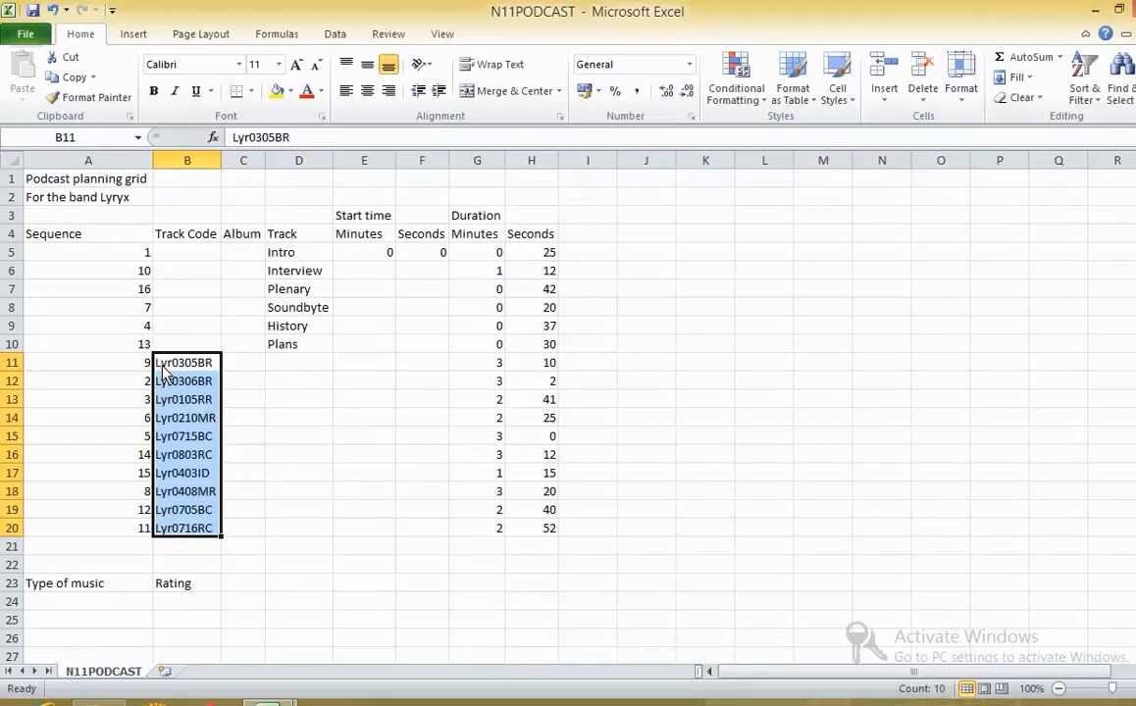
left_click(162, 364)
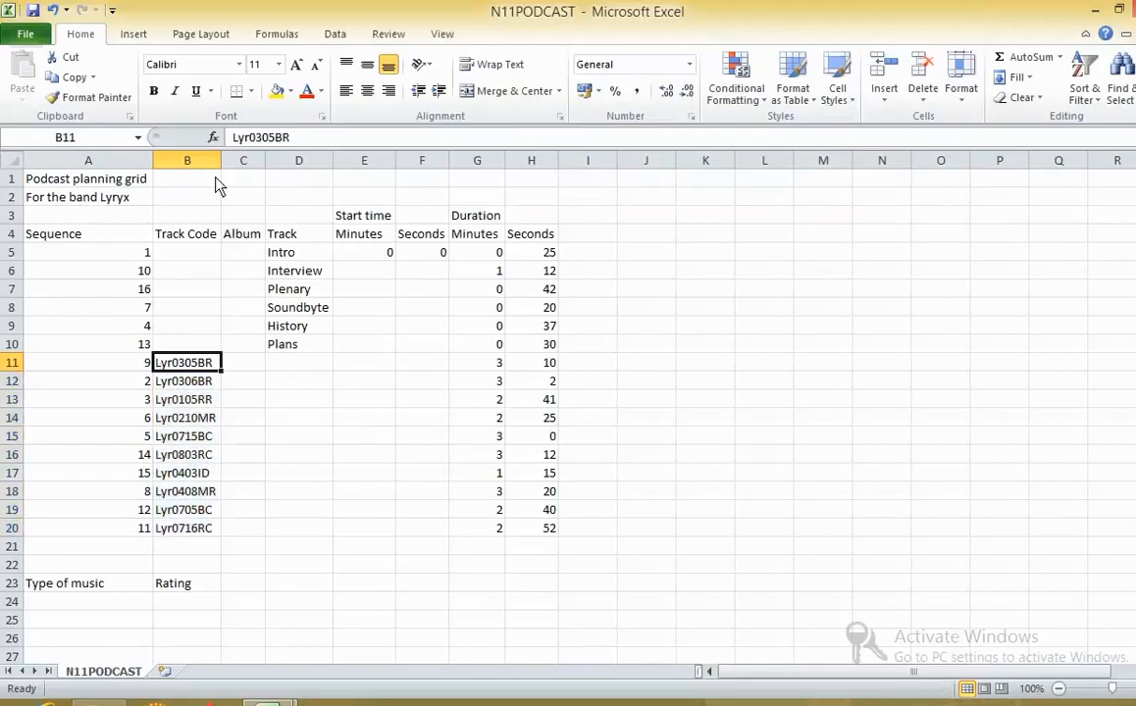
left_click(238, 138)
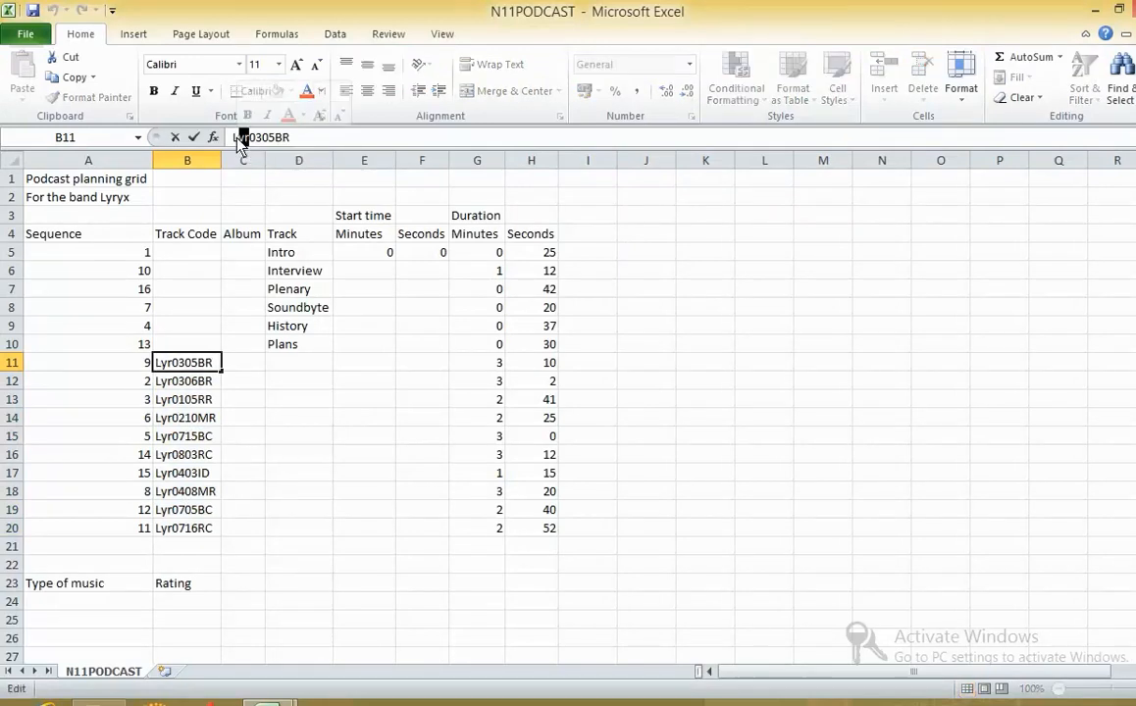
key("alt+Tab")
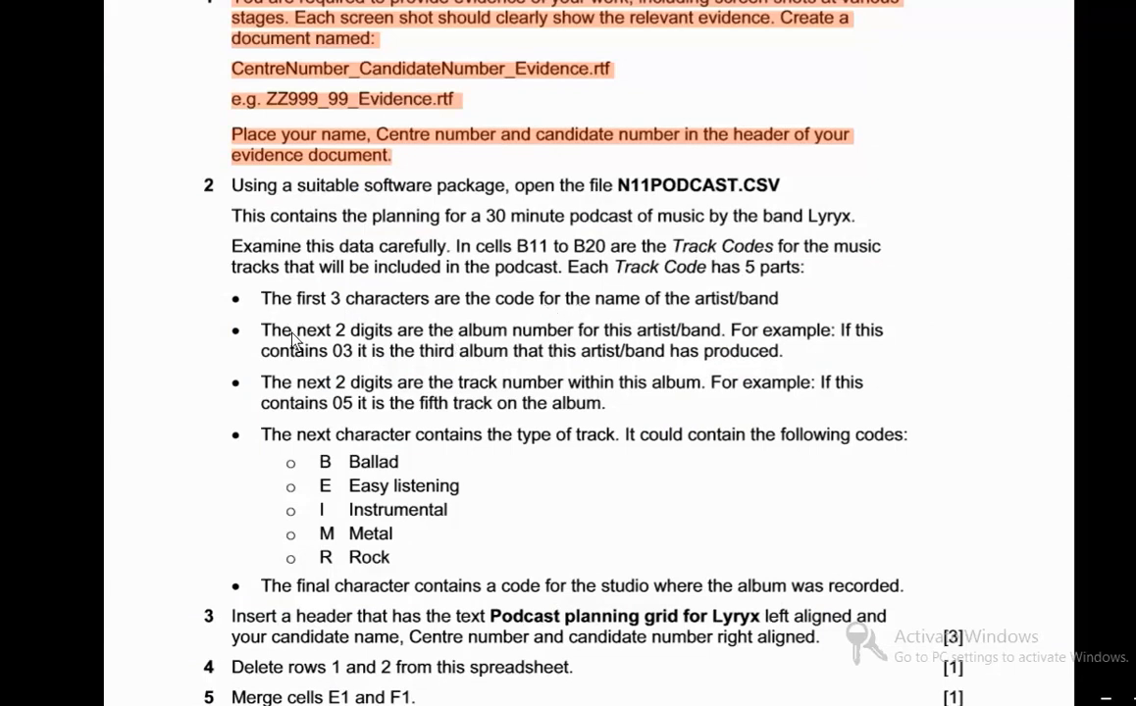
- Examine the album and track number digits in the track codes against the task sheet's explanation
key("alt+Tab")
left_click(173, 383)
left_click(173, 399)
key("alt+Tab")
key("alt+Tab")
left_click(165, 382)
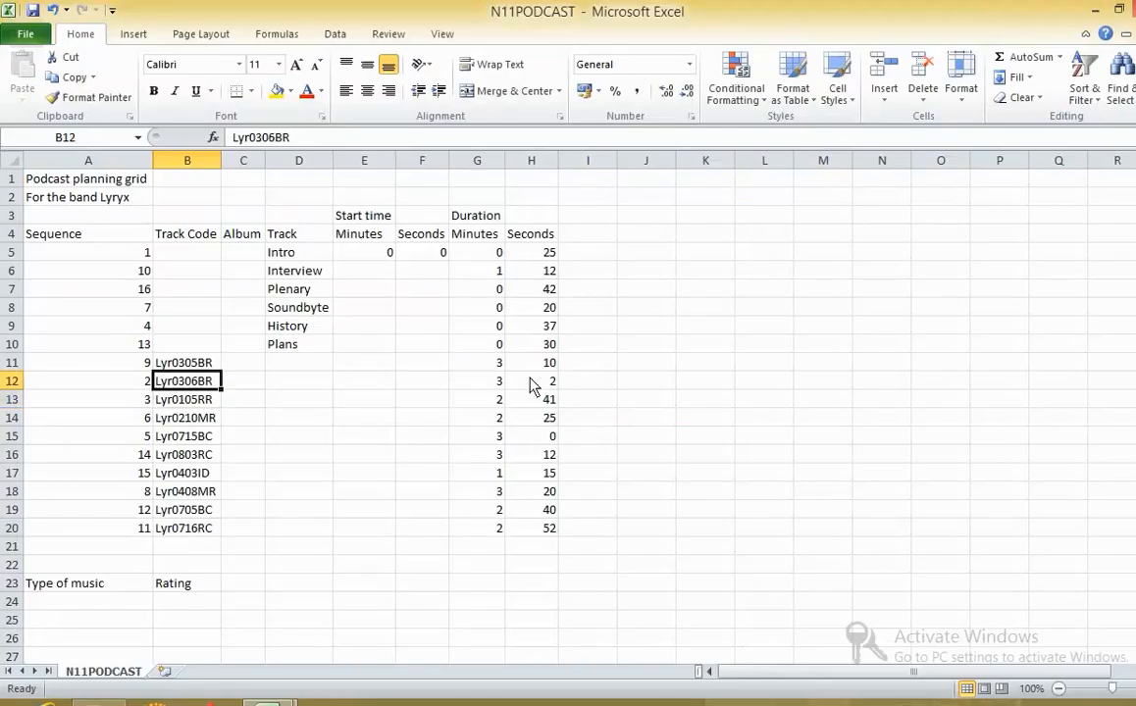
key("alt+Tab")
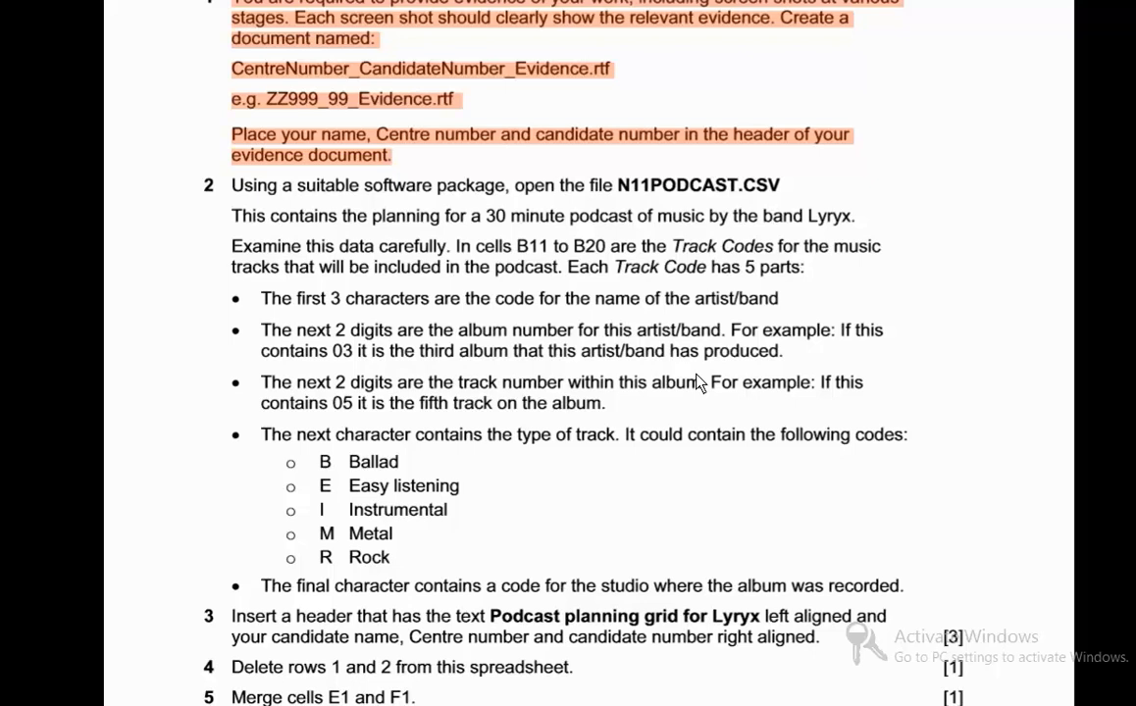
key("alt+Tab")
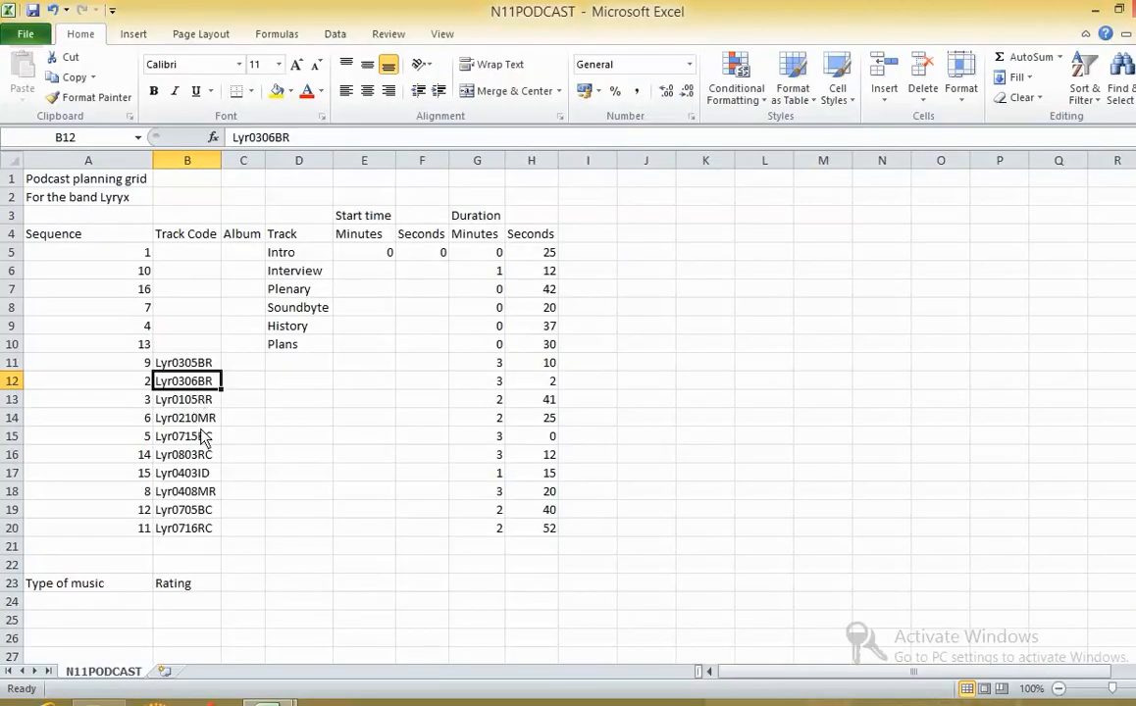
- Check the track type and studio characters of the track codes against the codes listed in the task sheet
key("alt+Tab")
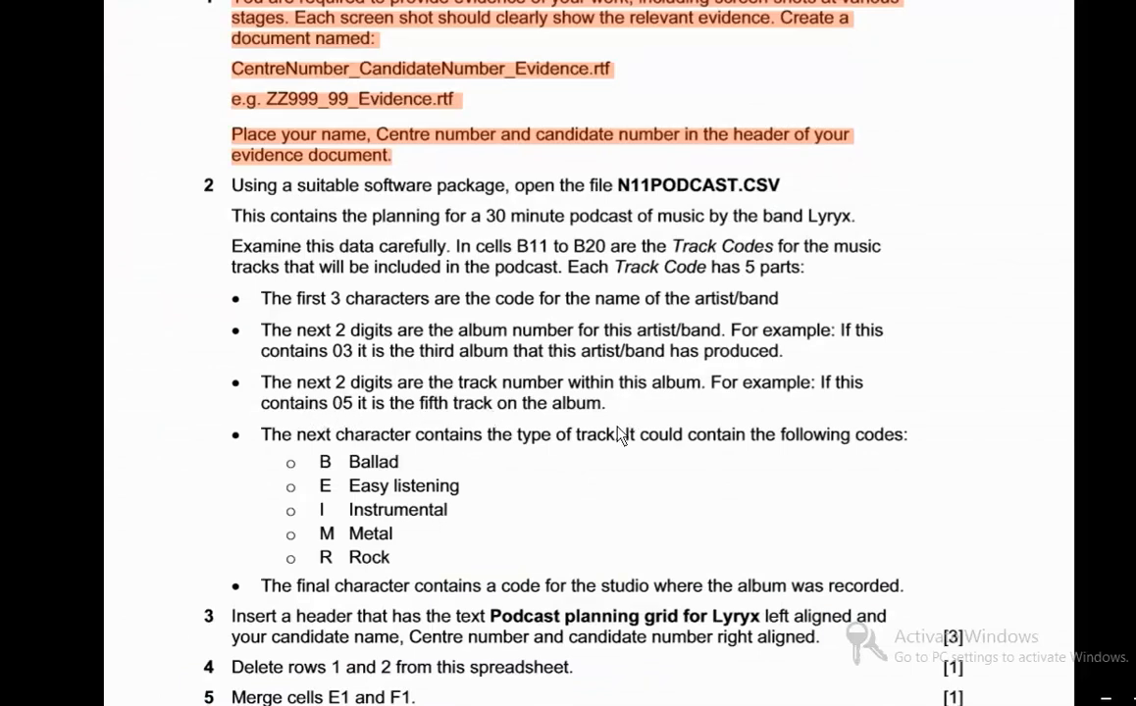
scroll(620, 435, "down", 2)
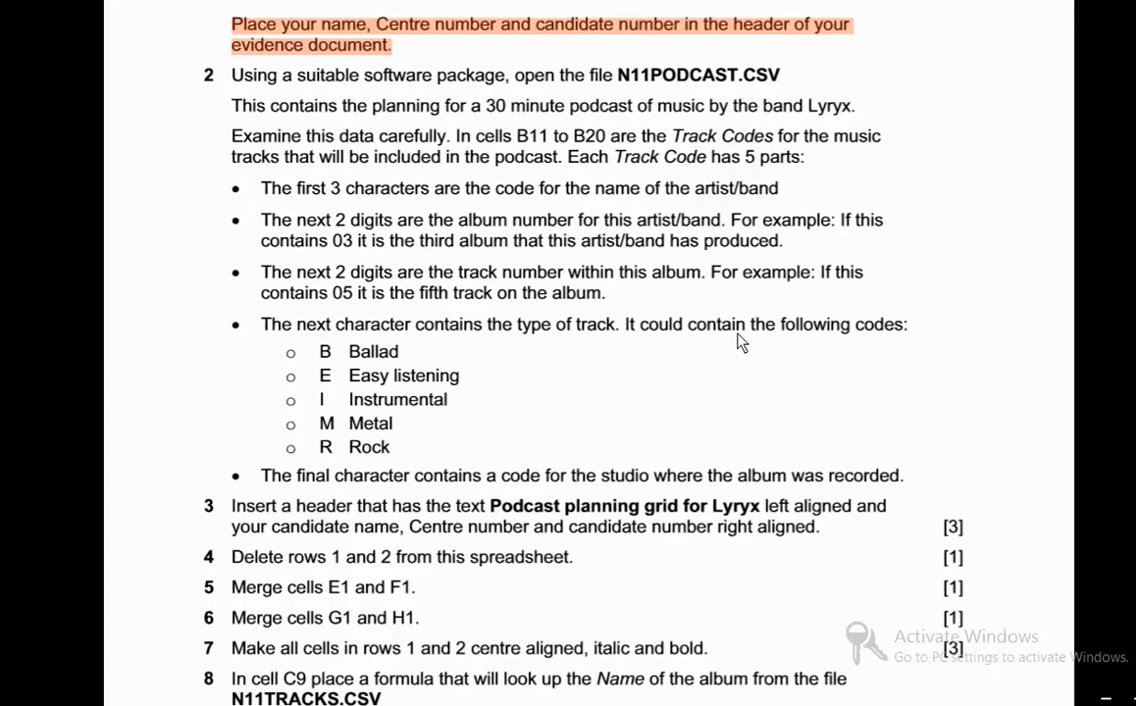
key("alt+Tab")
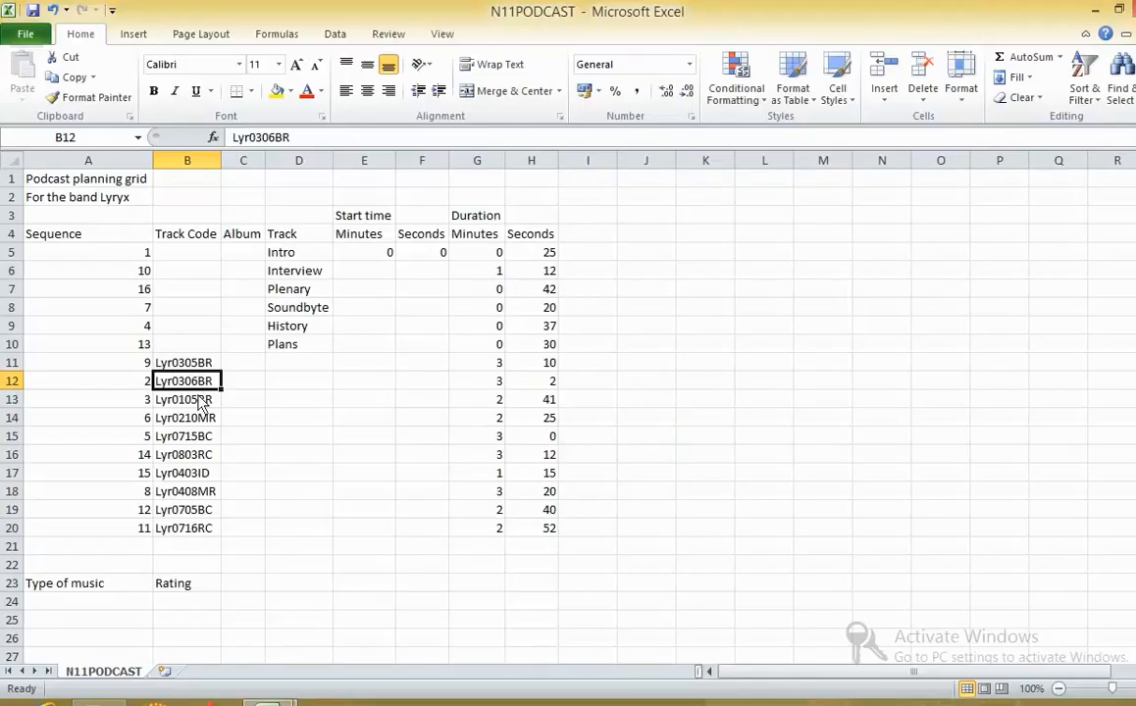
key("alt+Tab")
scroll(410, 442, "down", 3)
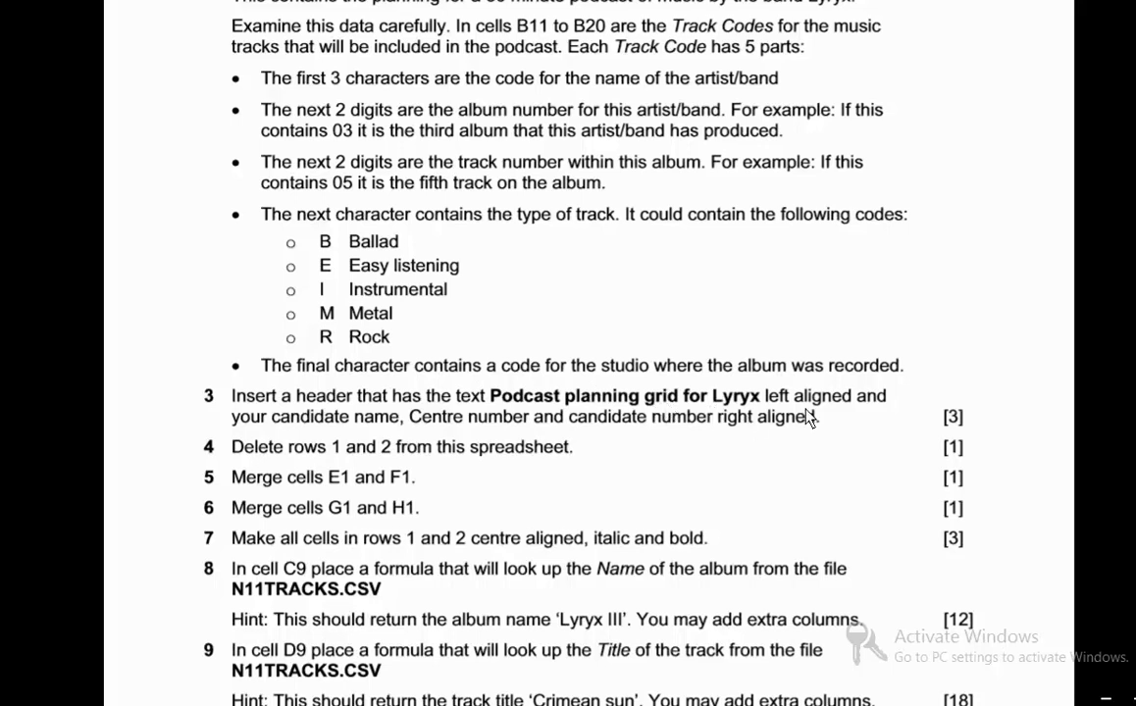
key("alt+Tab")
key("alt+Tab")
- Copy the header text "Podcast planning grid for Lyryx" from task 3 of the task sheet and return to the N11PODCAST workbook
scroll(424, 475, "down", 3)
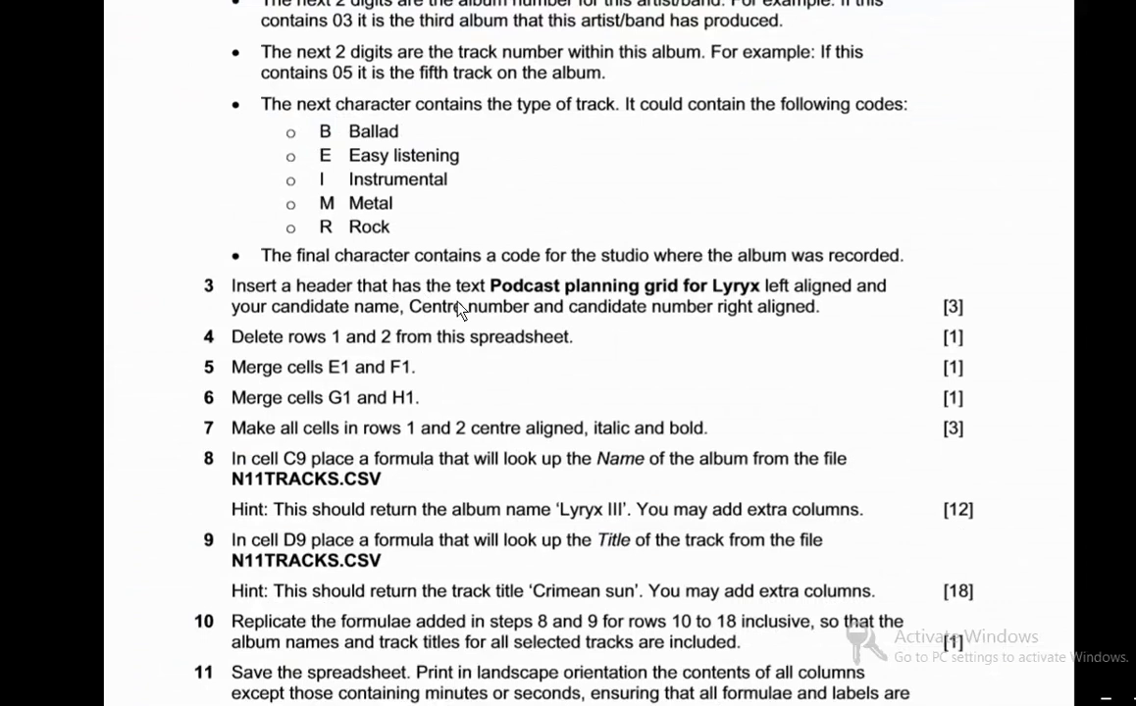
left_click_drag(489, 287, 757, 290)
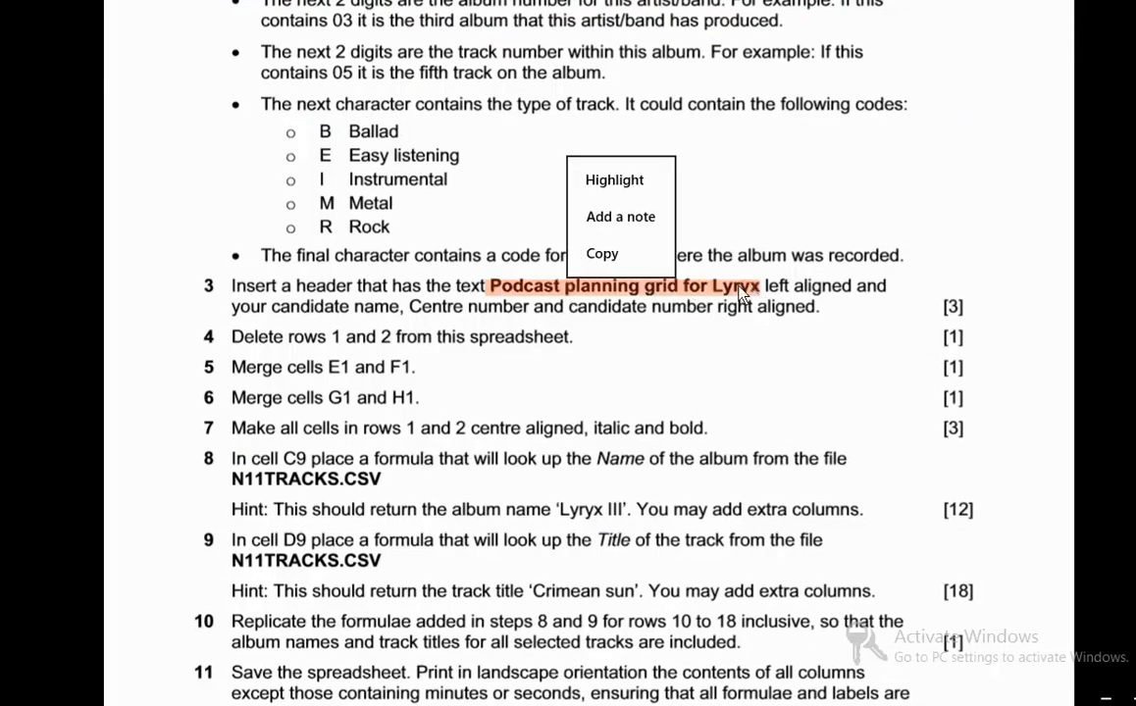
left_click(588, 254)
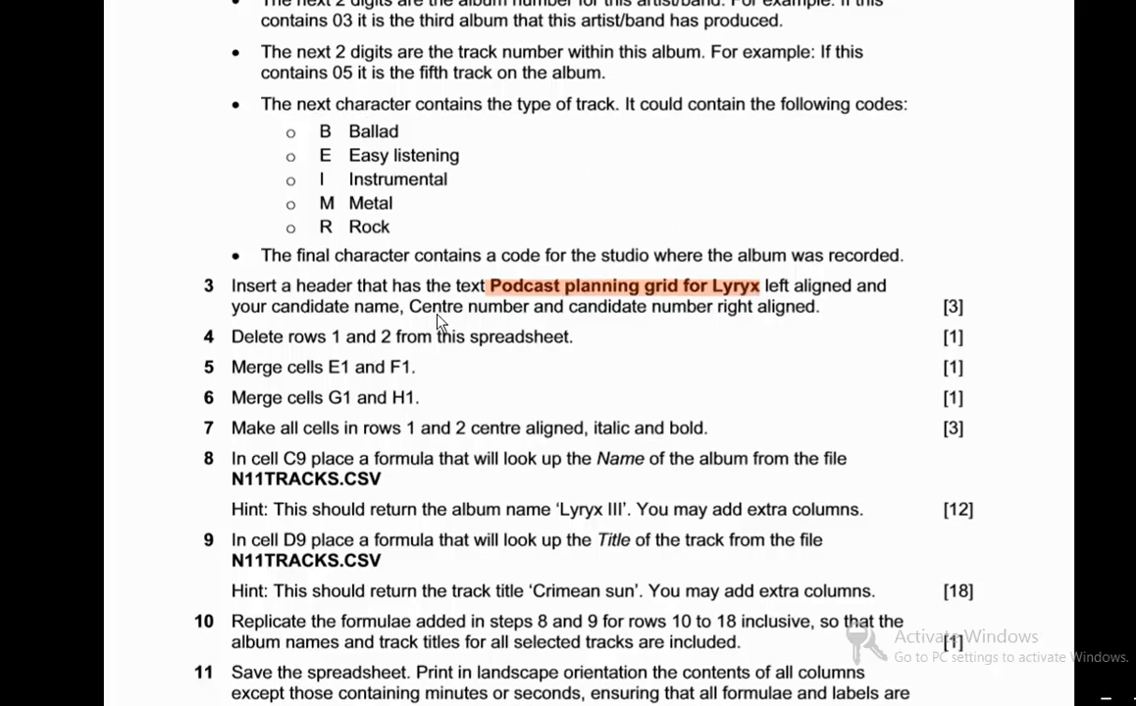
key("alt+Tab")
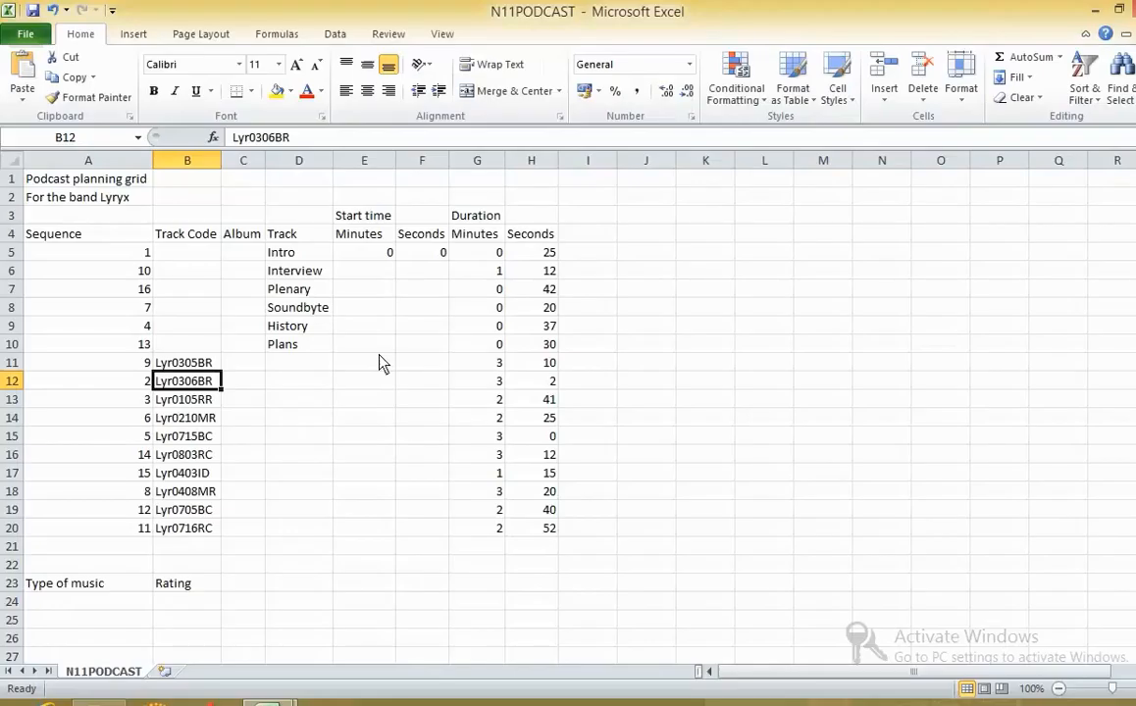
- Create a custom page header with the copied text "Podcast planning grid for Lyryx" in its center section
left_click(25, 34)
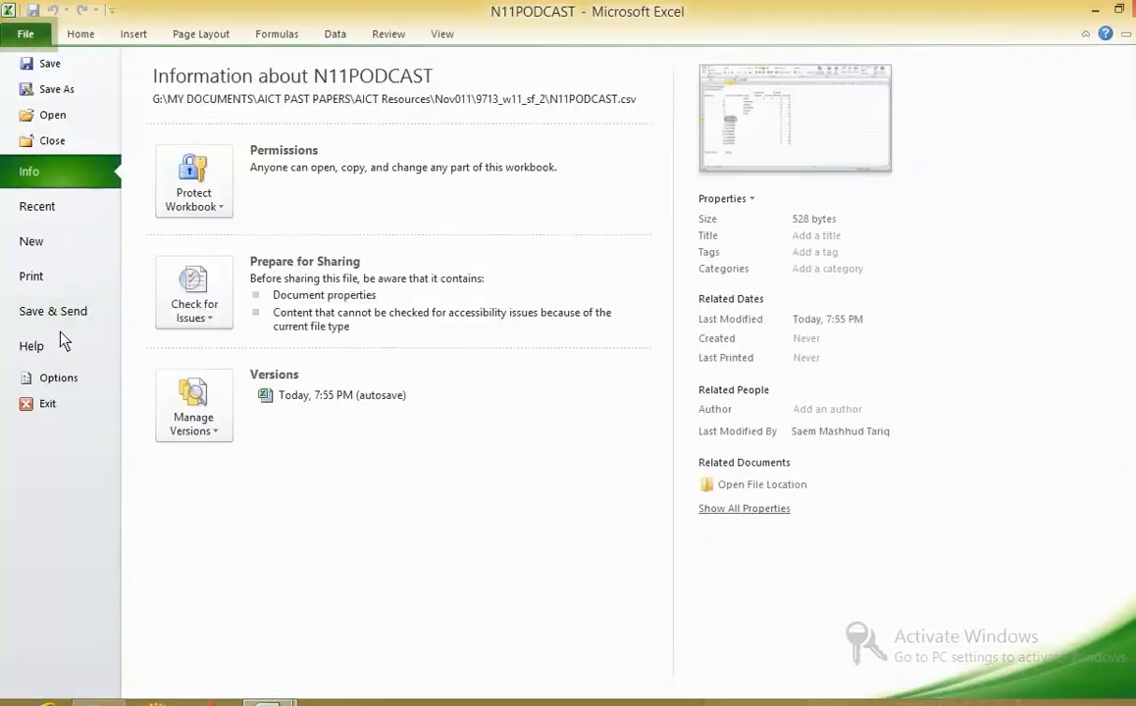
left_click(51, 280)
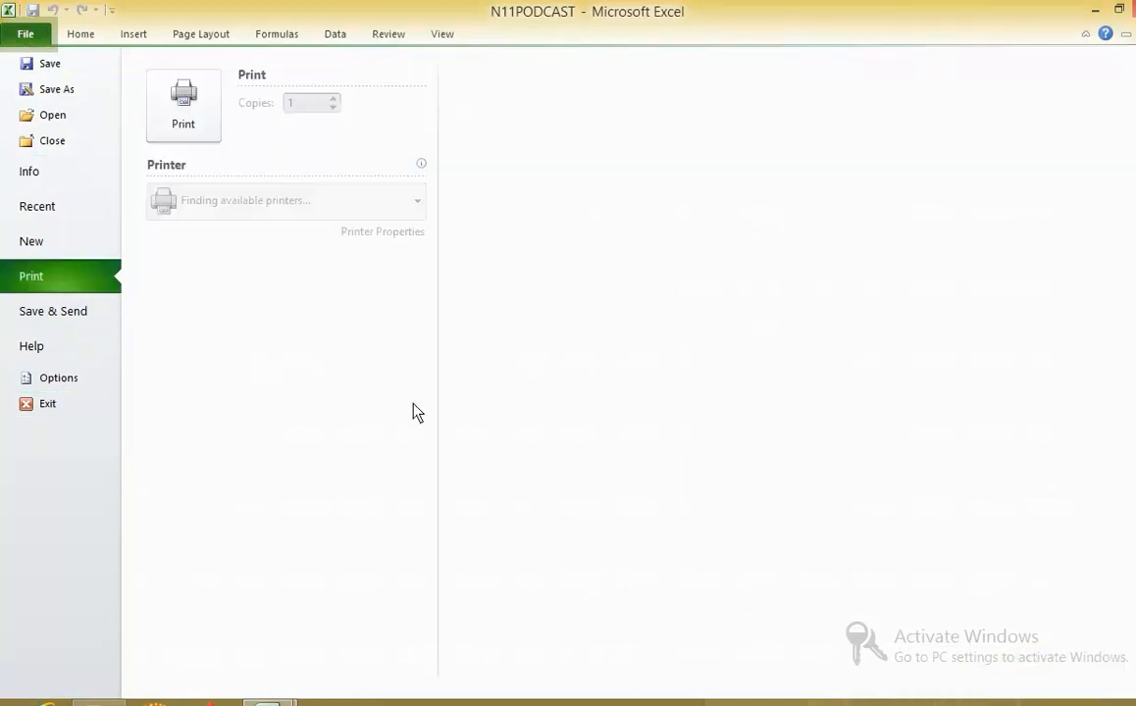
left_click(395, 552)
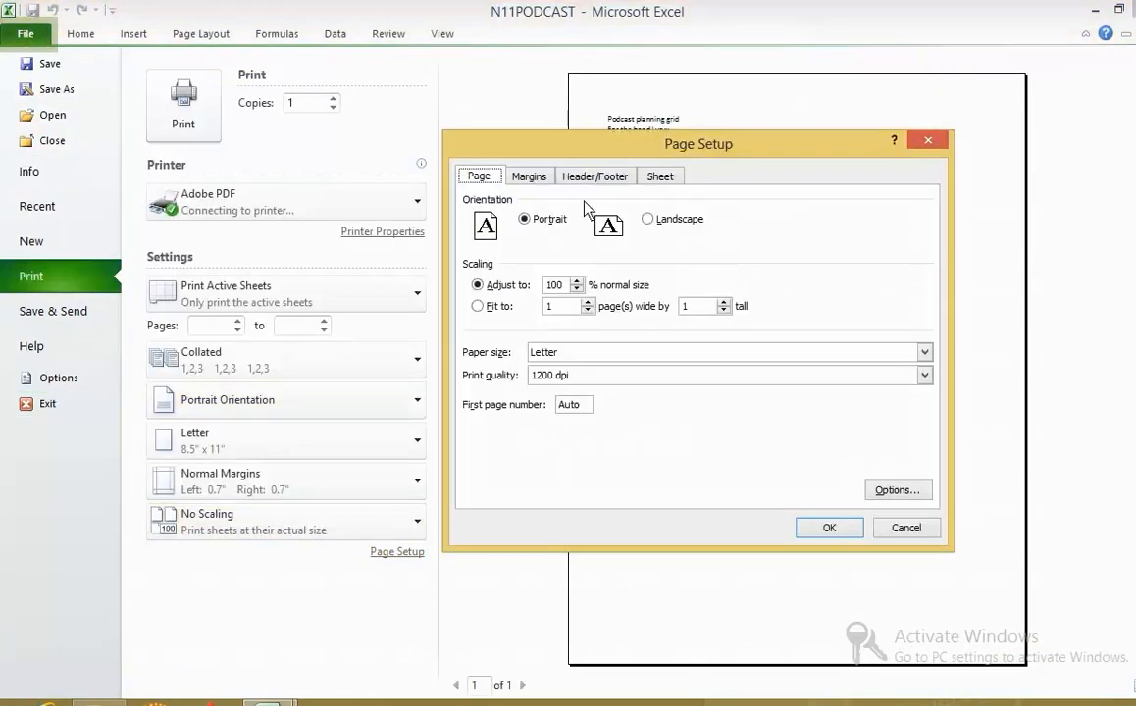
left_click(594, 176)
left_click(653, 298)
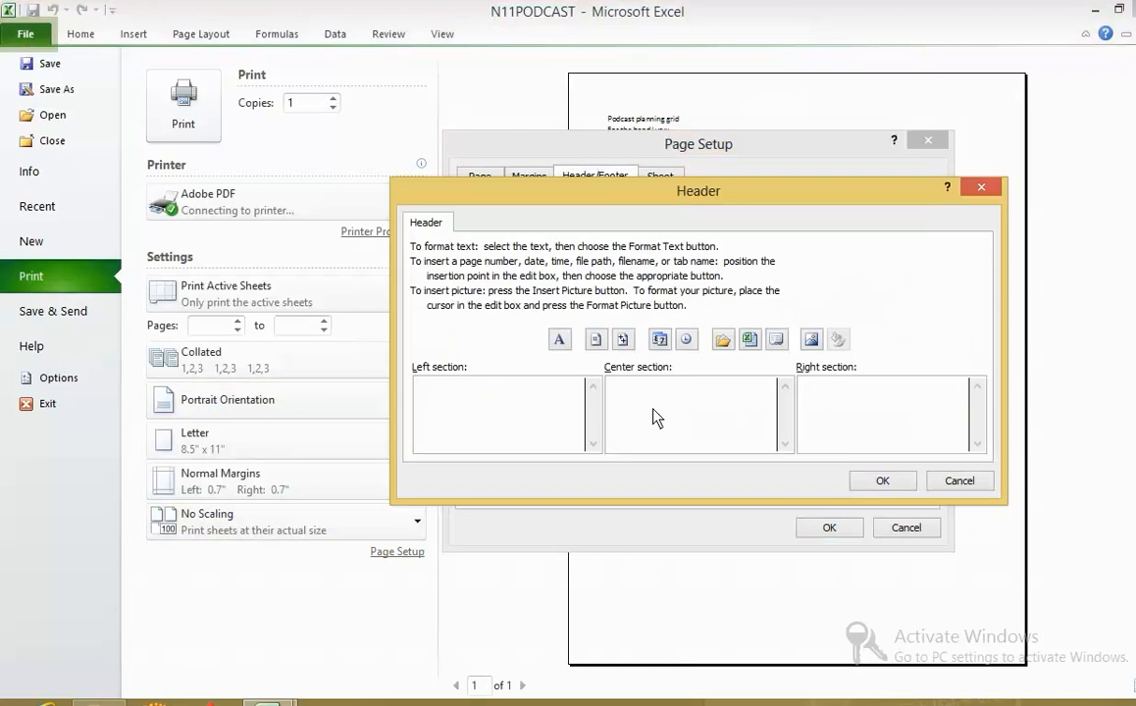
left_click(655, 407)
key("ctrl+v")
- Enter "Name center no" in the header's right section, apply the page setup and leave the print view
left_click(849, 410)
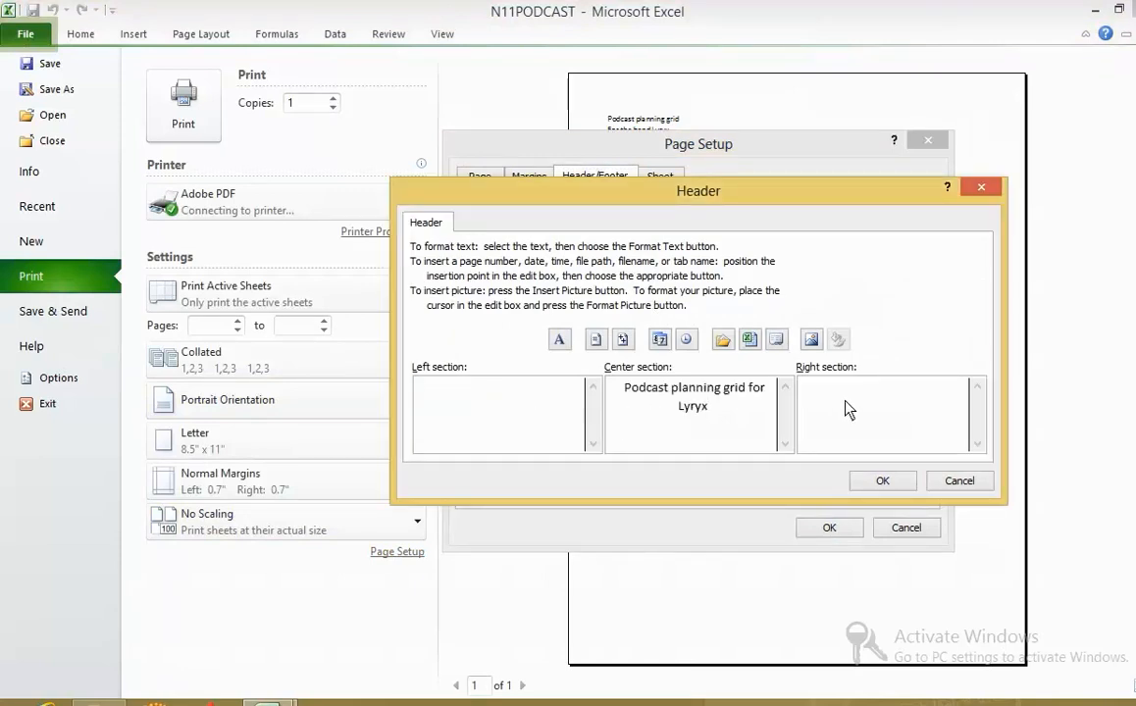
type("Name center no")
left_click(887, 480)
left_click(849, 531)
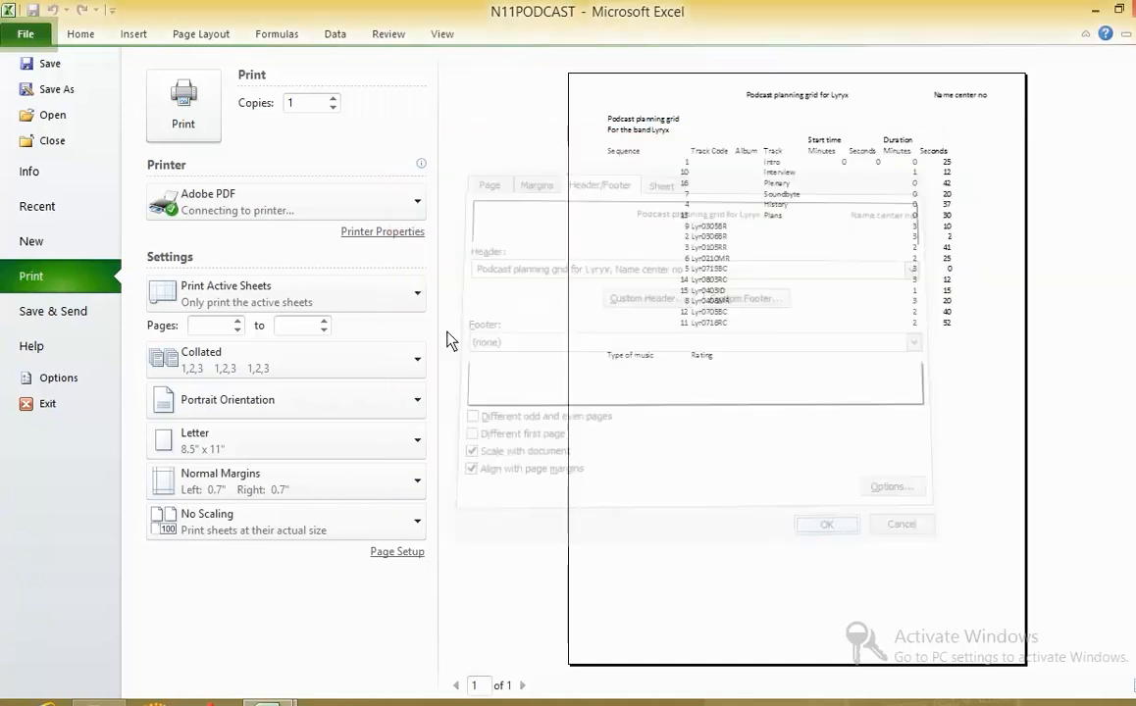
left_click(85, 35)
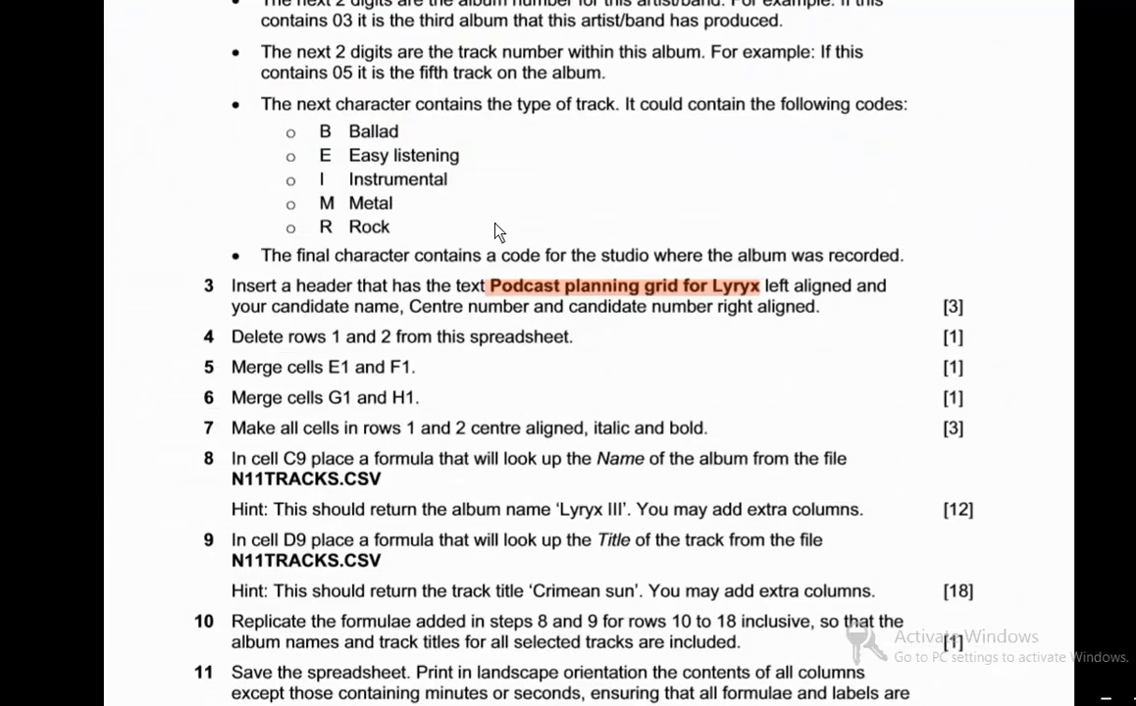
- Delete rows 1 and 2 from the podcast sheet, as task 4 requires
scroll(582, 374, "down", 2)
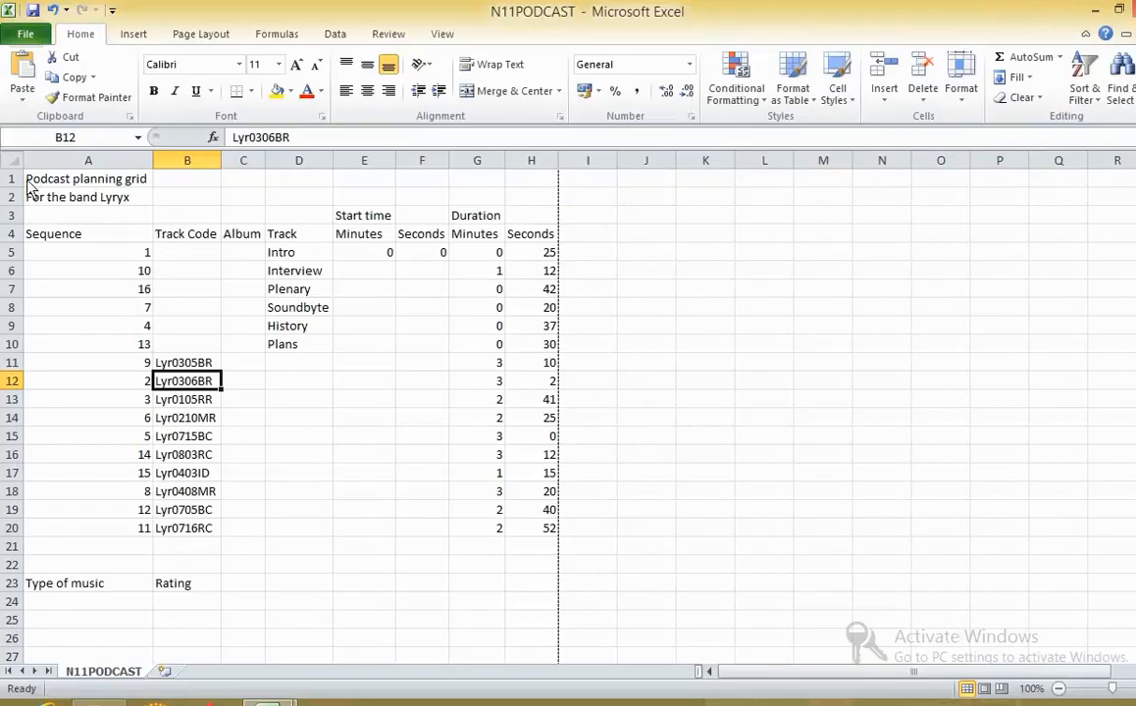
left_click_drag(12, 178, 20, 201)
right_click(20, 201)
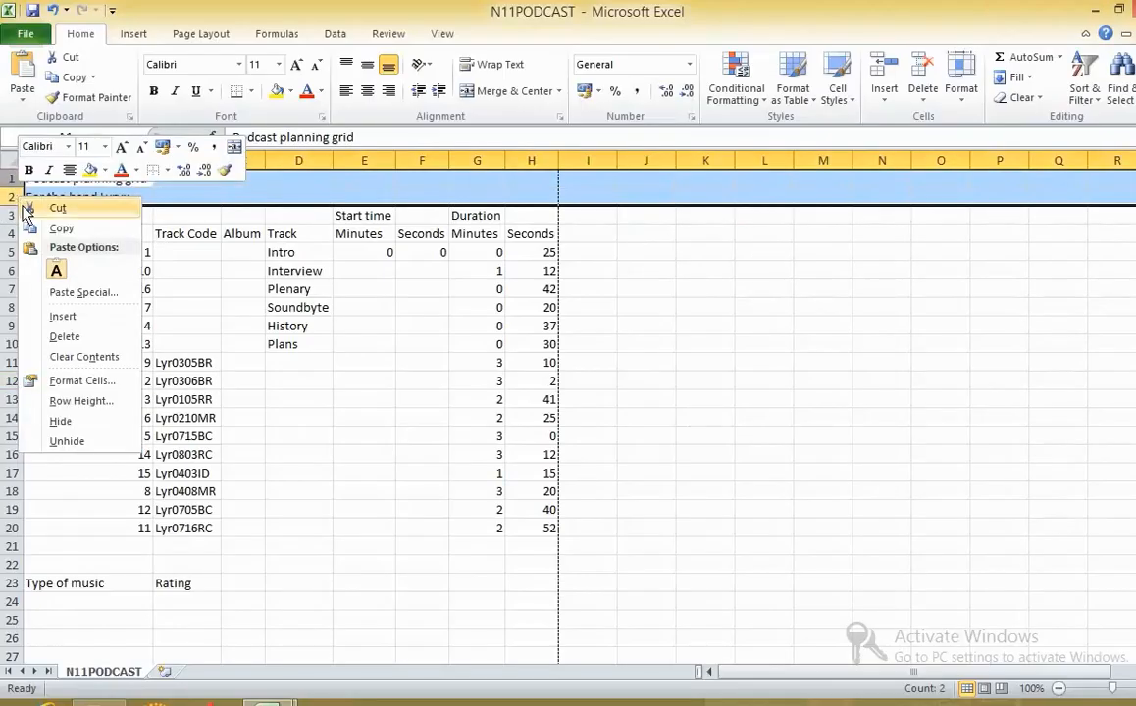
left_click(65, 336)
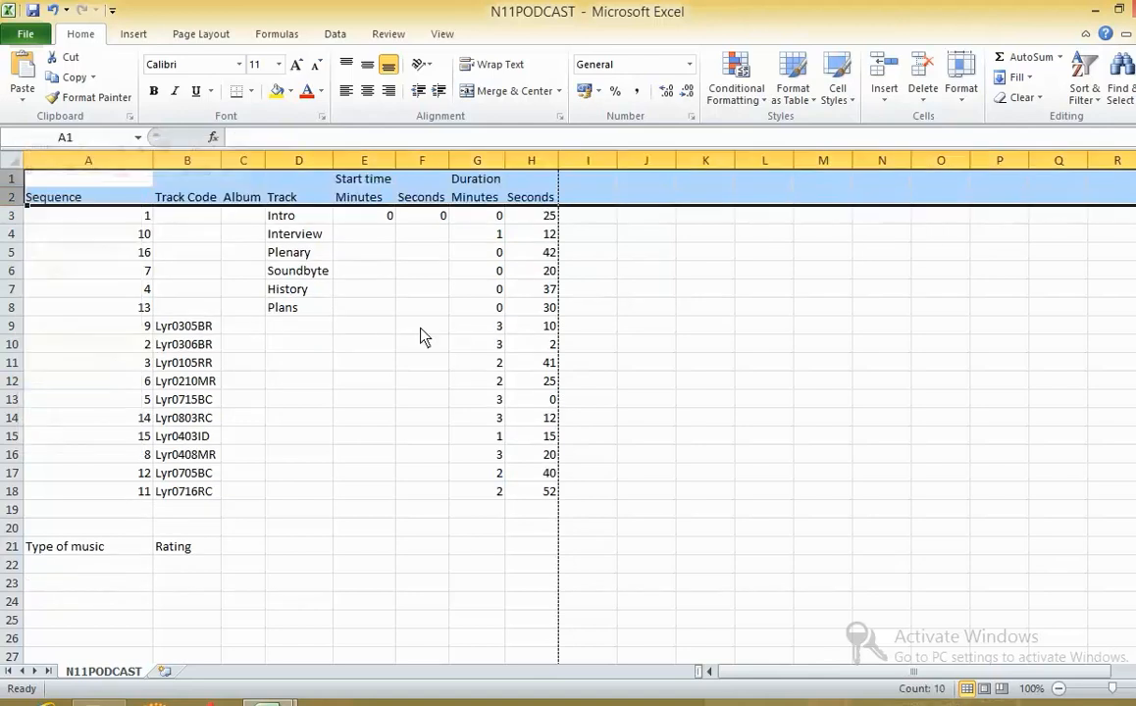
- Merge and center cells E1 and F1, then return to the task sheet for the following task
key("alt+Tab")
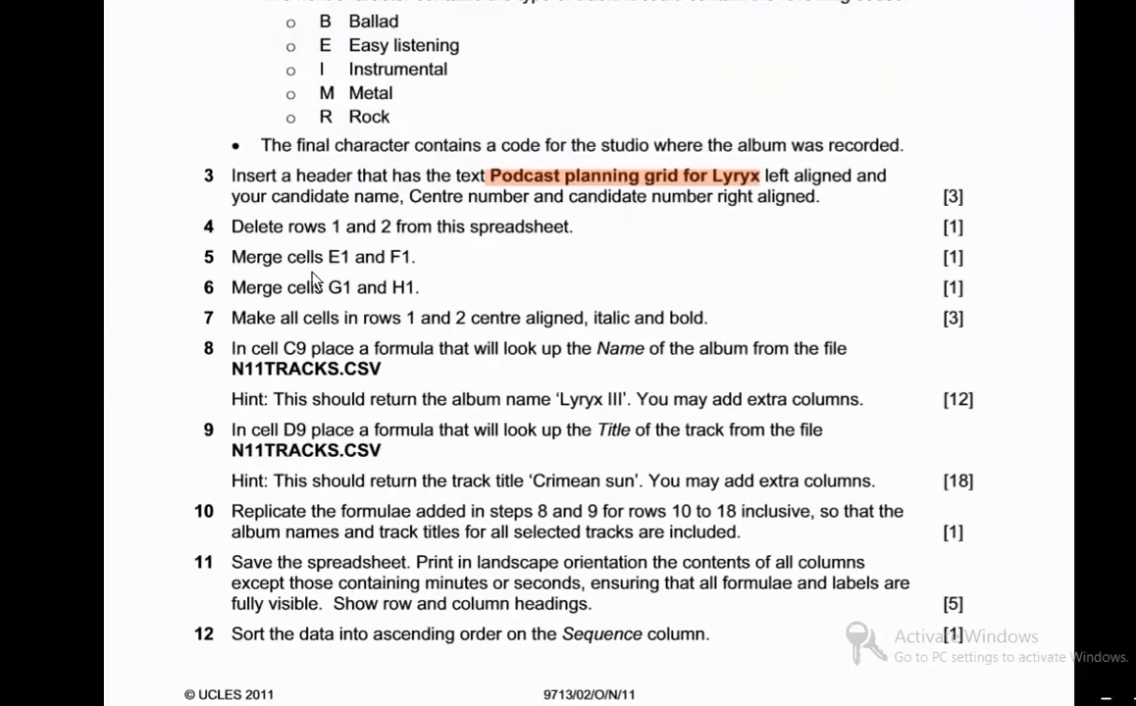
key("alt+Tab")
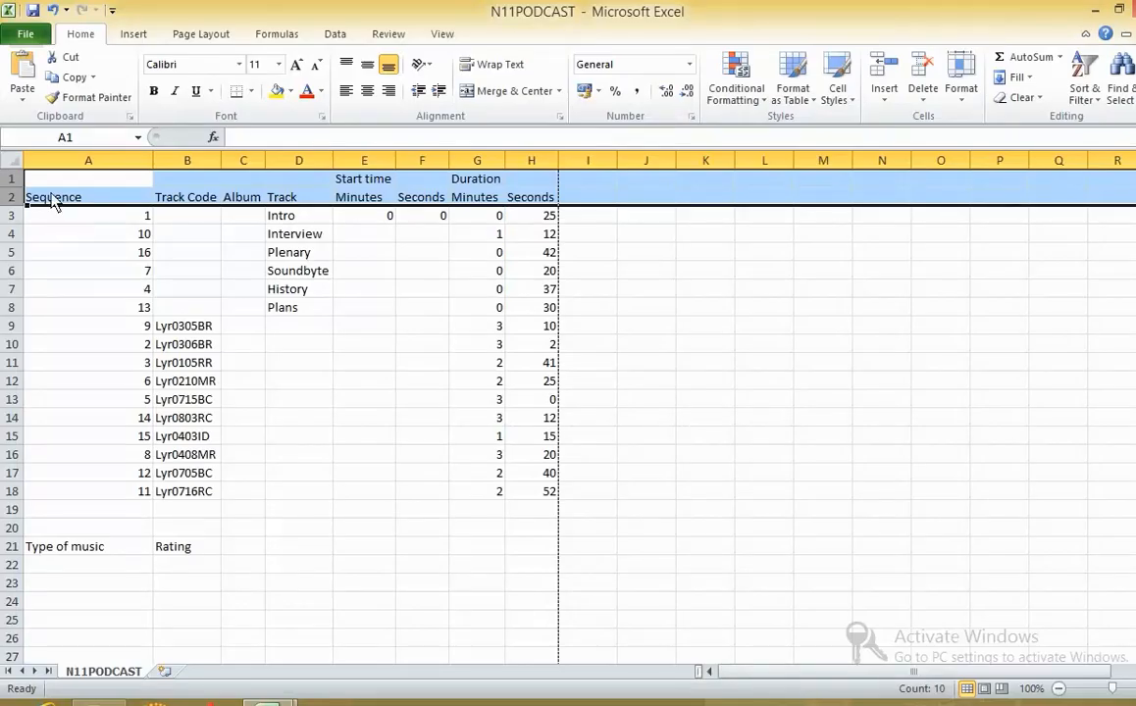
left_click_drag(338, 178, 446, 186)
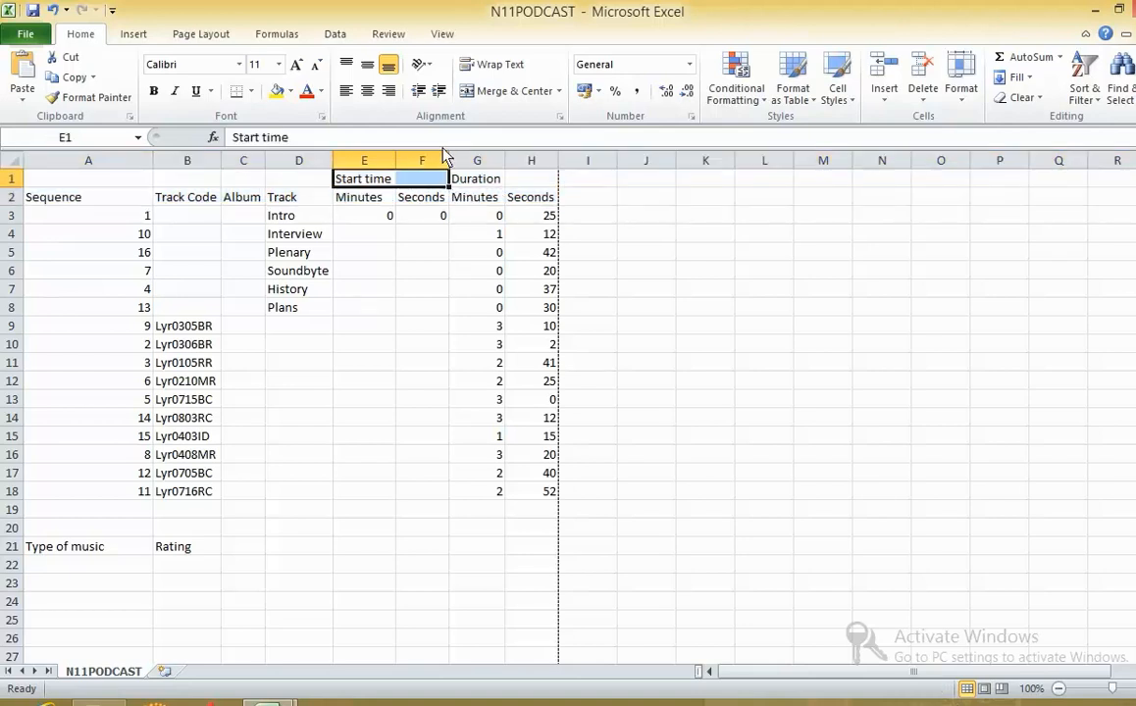
left_click(507, 90)
key("alt+Tab")
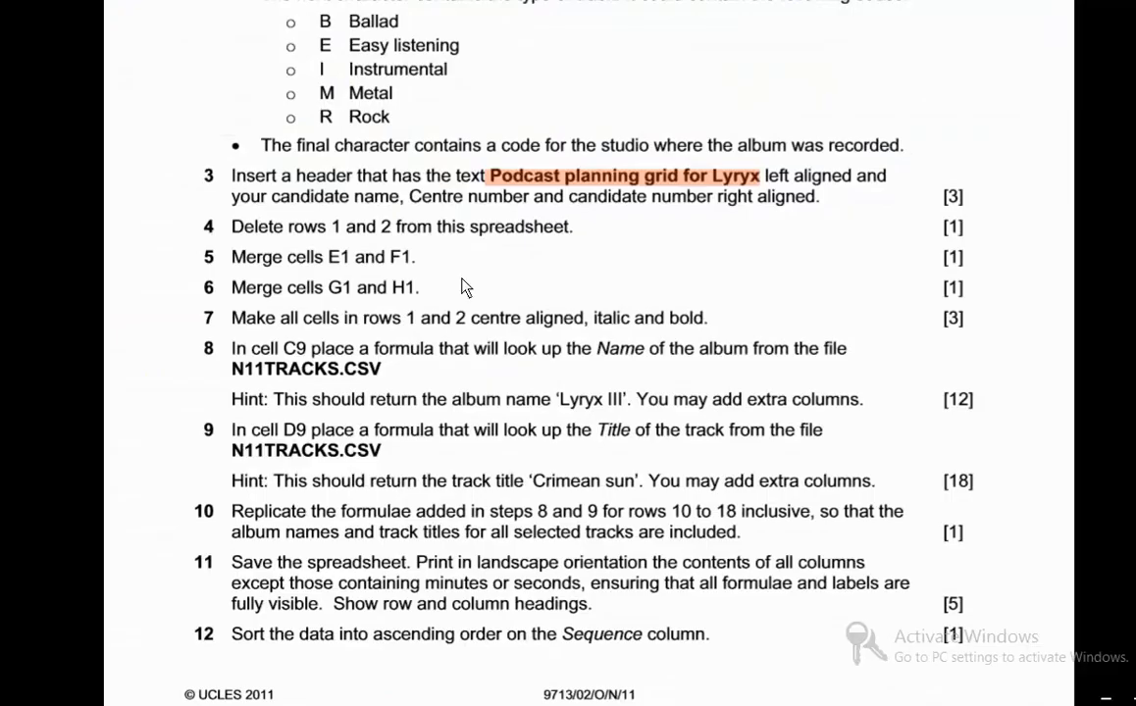
- Merge and center cells G1 and H1, then return to the task sheet for task 7
key("alt+Tab")
left_click_drag(474, 185, 529, 185)
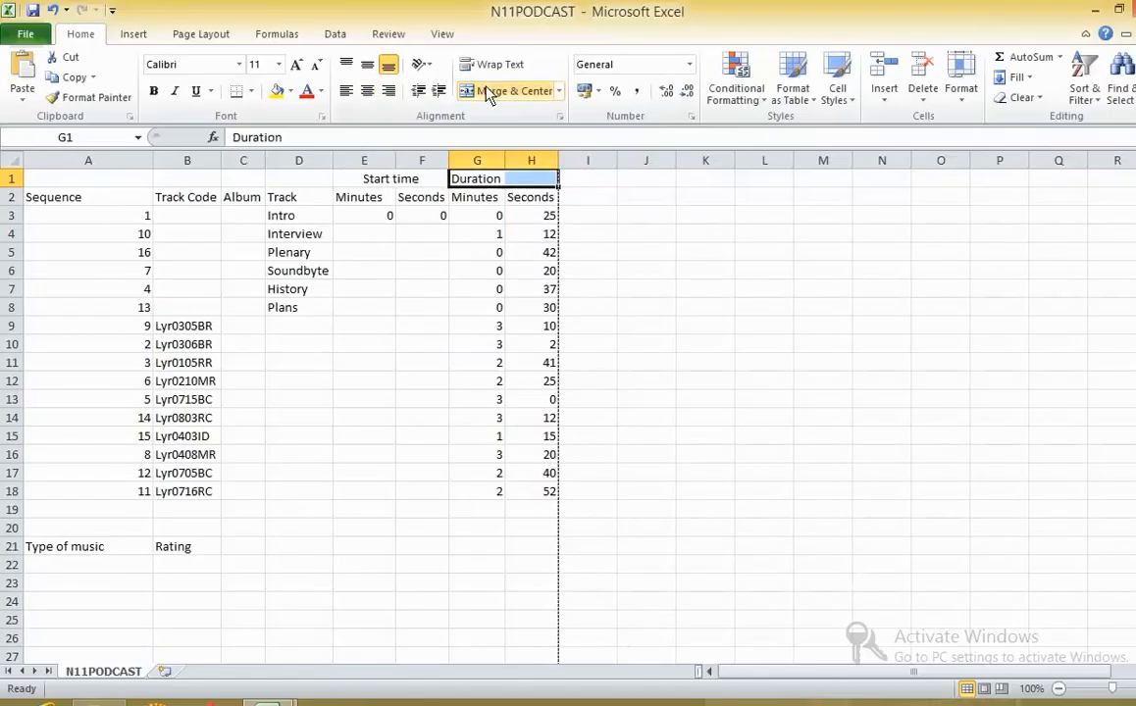
left_click(507, 90)
key("alt+Tab")
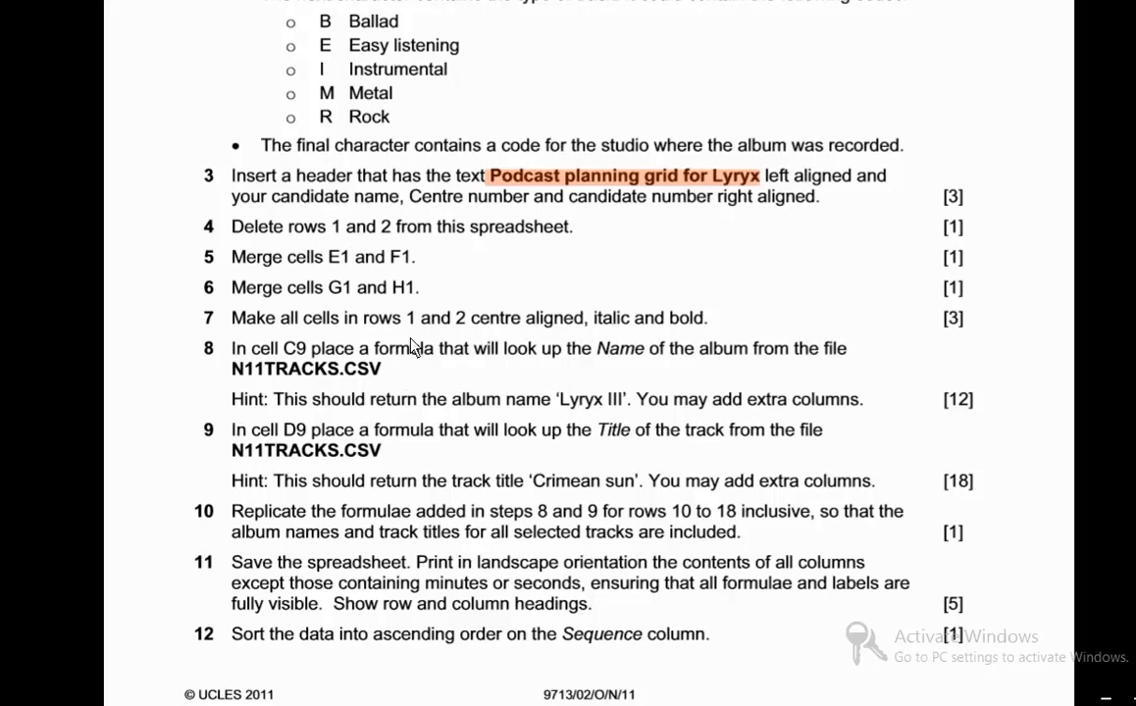
- Format all cells in rows 1 and 2 of the podcast sheet as center aligned, bold and italic
key("alt+Tab")
key("alt+Tab")
key("alt+Tab")
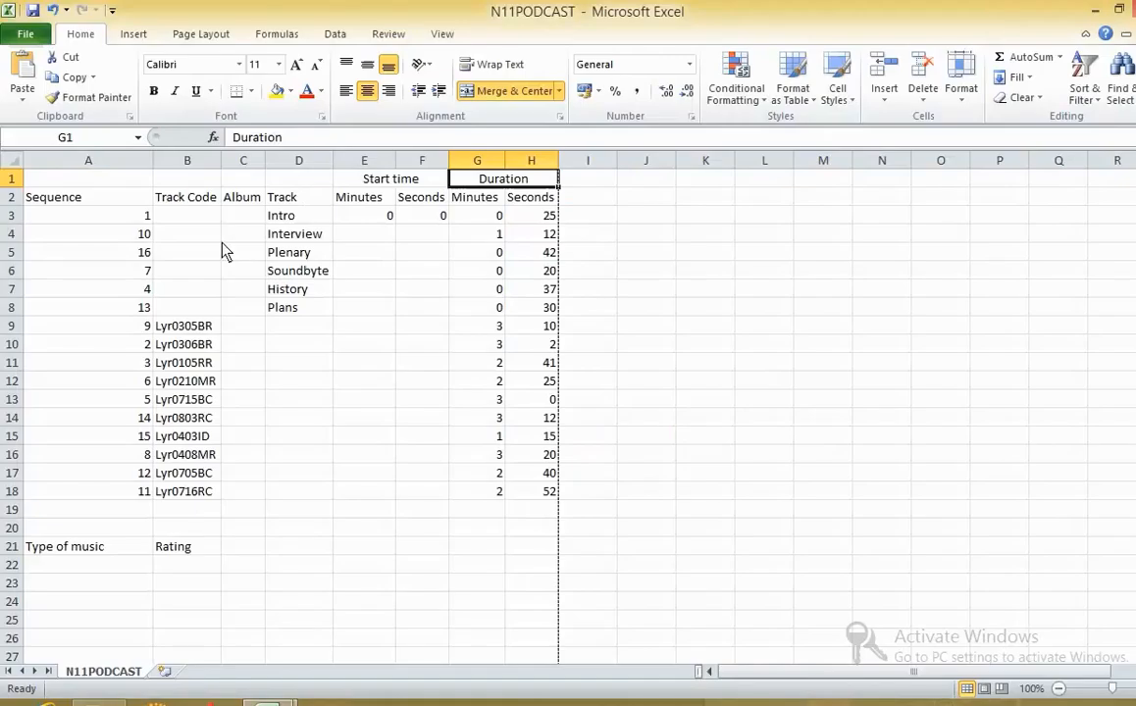
left_click_drag(12, 180, 32, 201)
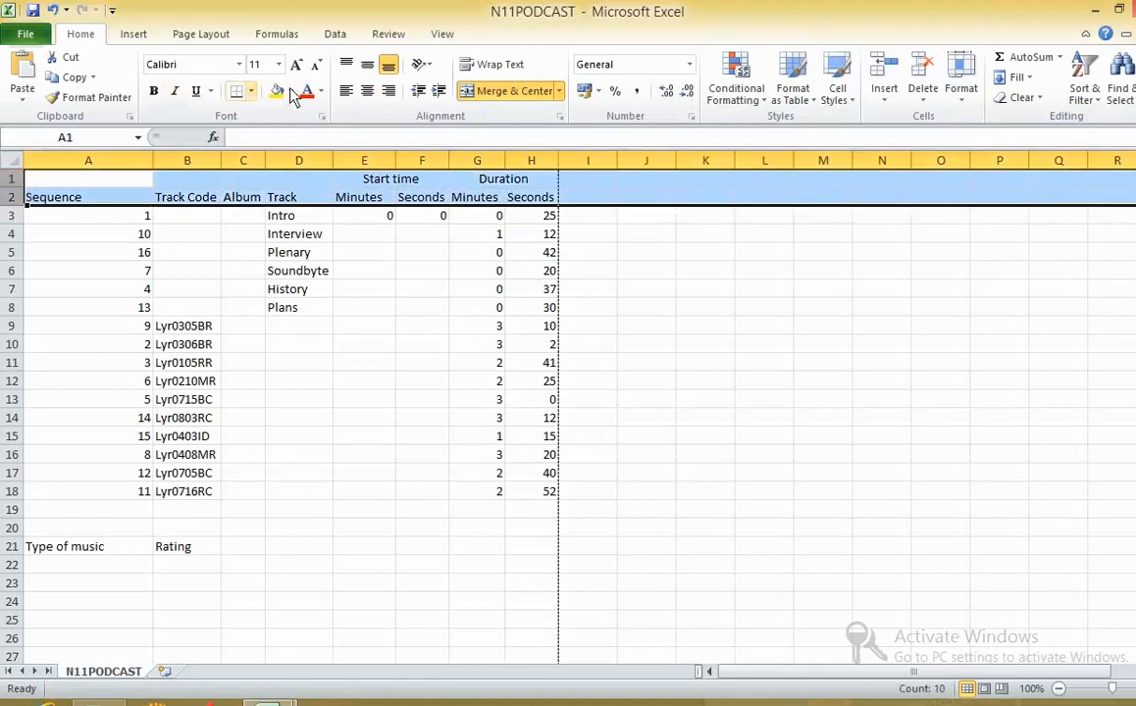
left_click(367, 91)
left_click(154, 91)
left_click(174, 91)
key("alt+Tab")
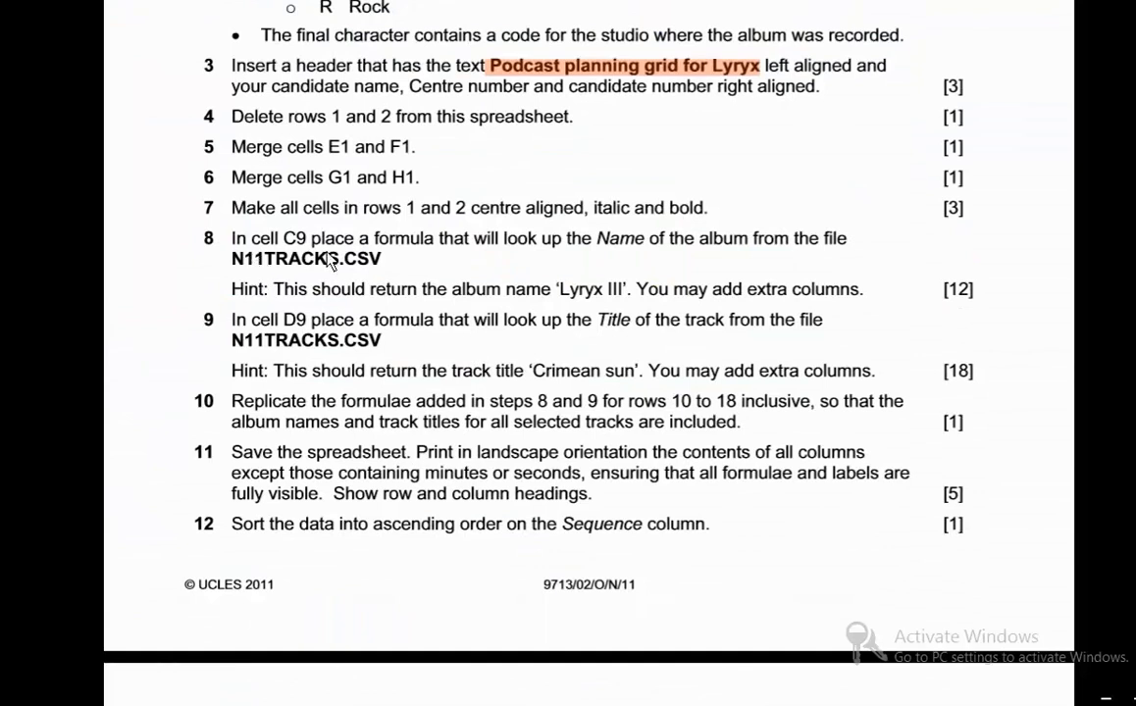
- Select cell C9 in the podcast sheet and read task 8 and the track code description in the exam paper
key("alt+Tab")
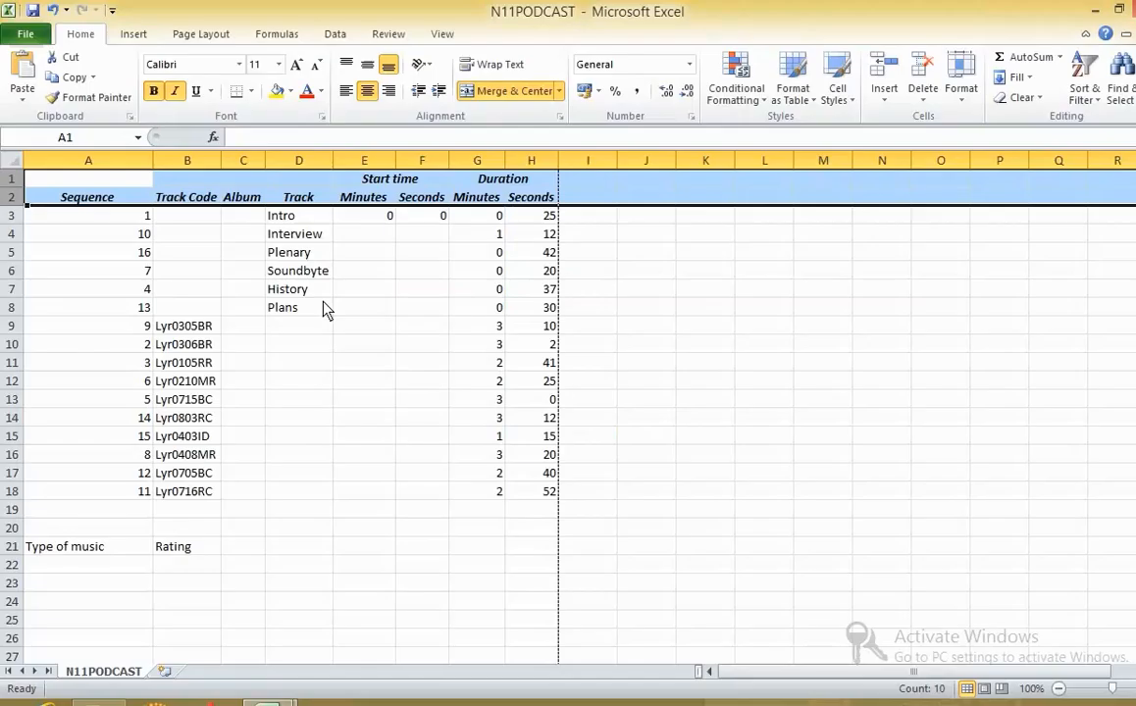
left_click(253, 325)
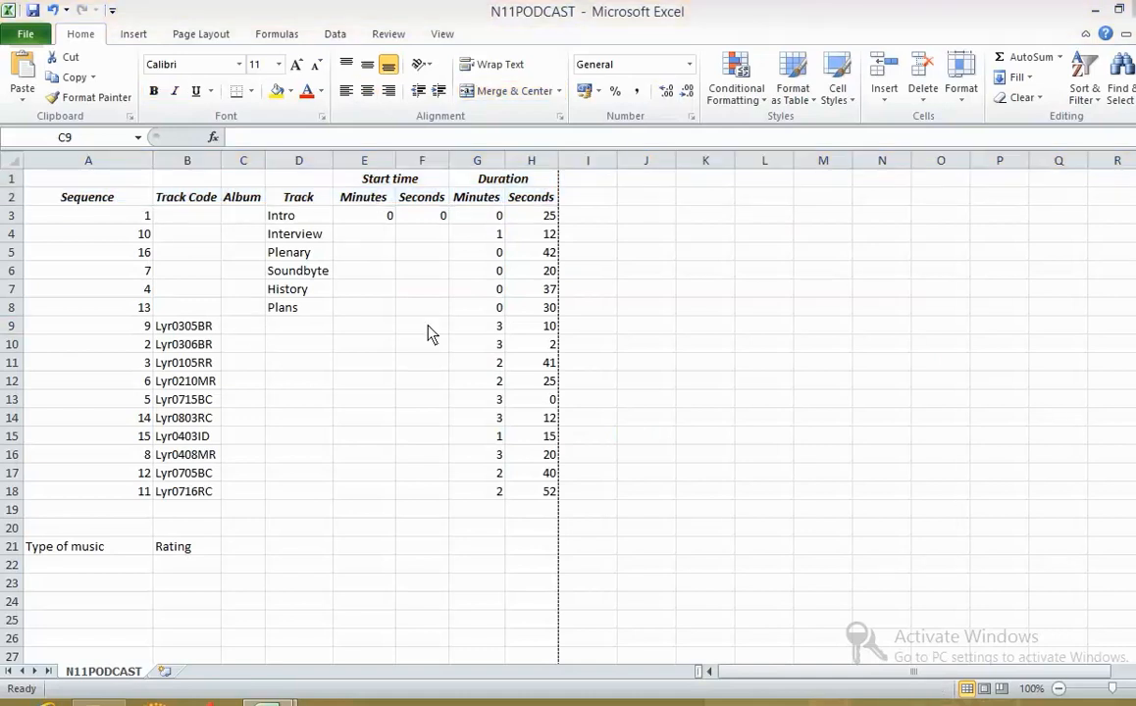
key("alt+Tab")
left_click(257, 247)
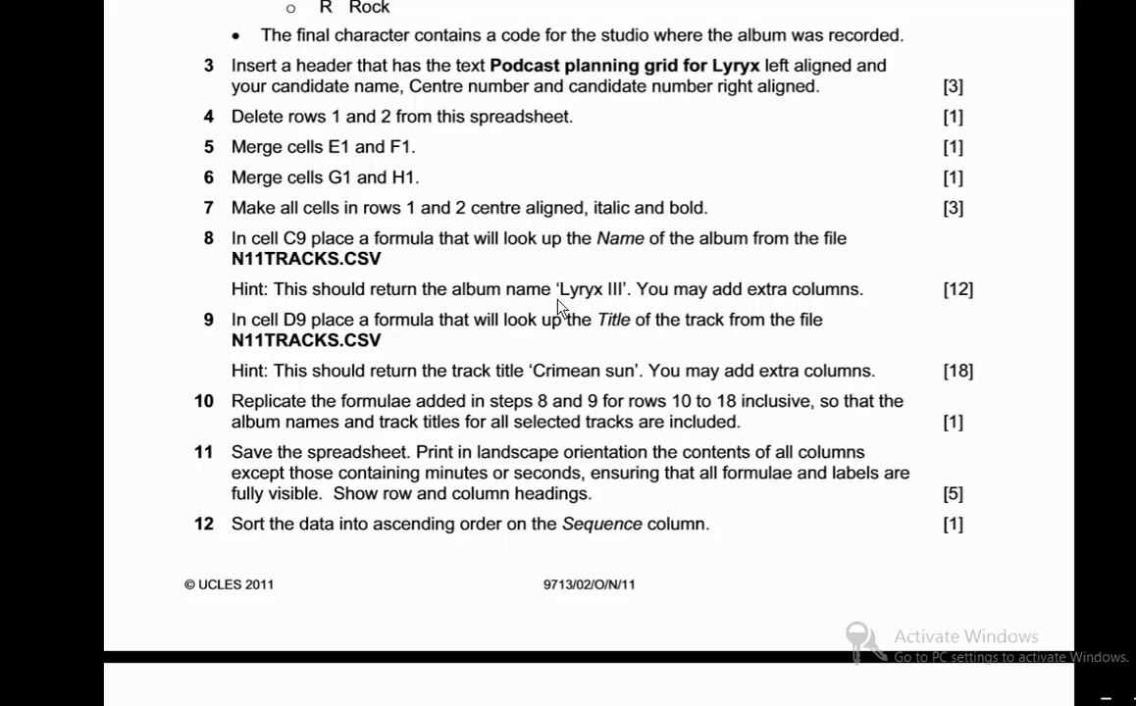
left_click_drag(561, 297, 608, 299)
scroll(517, 395, "up", 10)
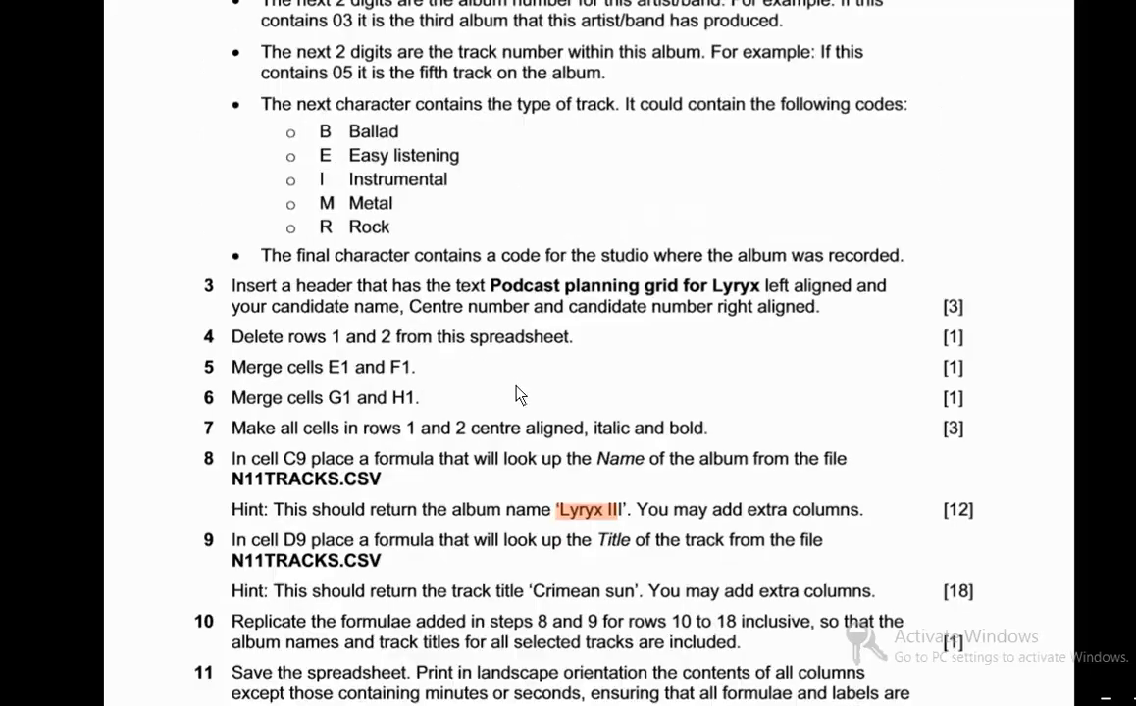
left_click_drag(261, 331, 486, 274)
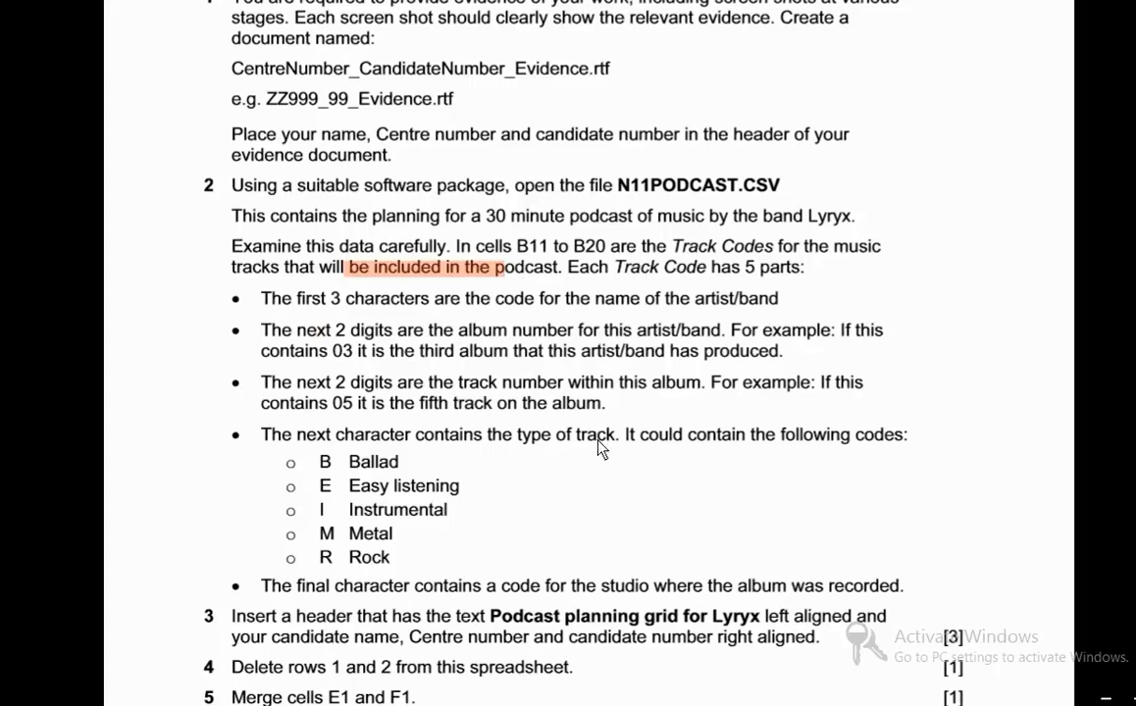
scroll(601, 448, "down", 3)
- Switch to the N11TRACKS workbook and examine the album numbers in row 1 and album names in row 2
key("alt+Tab")
key("alt+Tab")
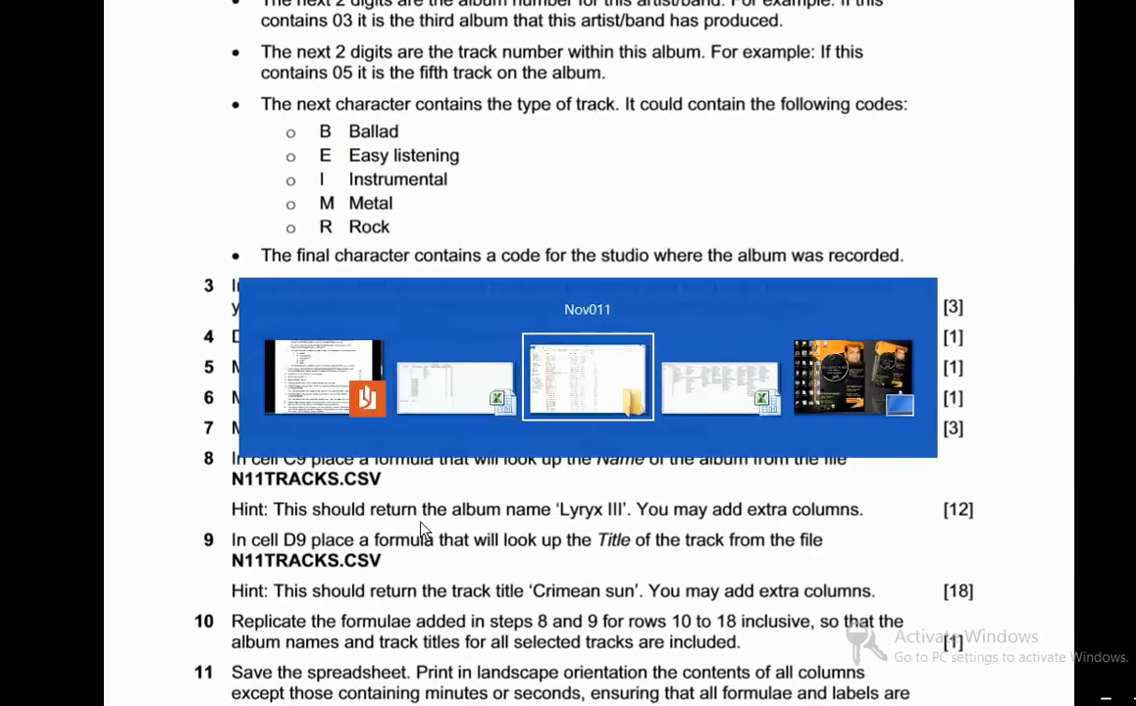
key("alt+Tab")
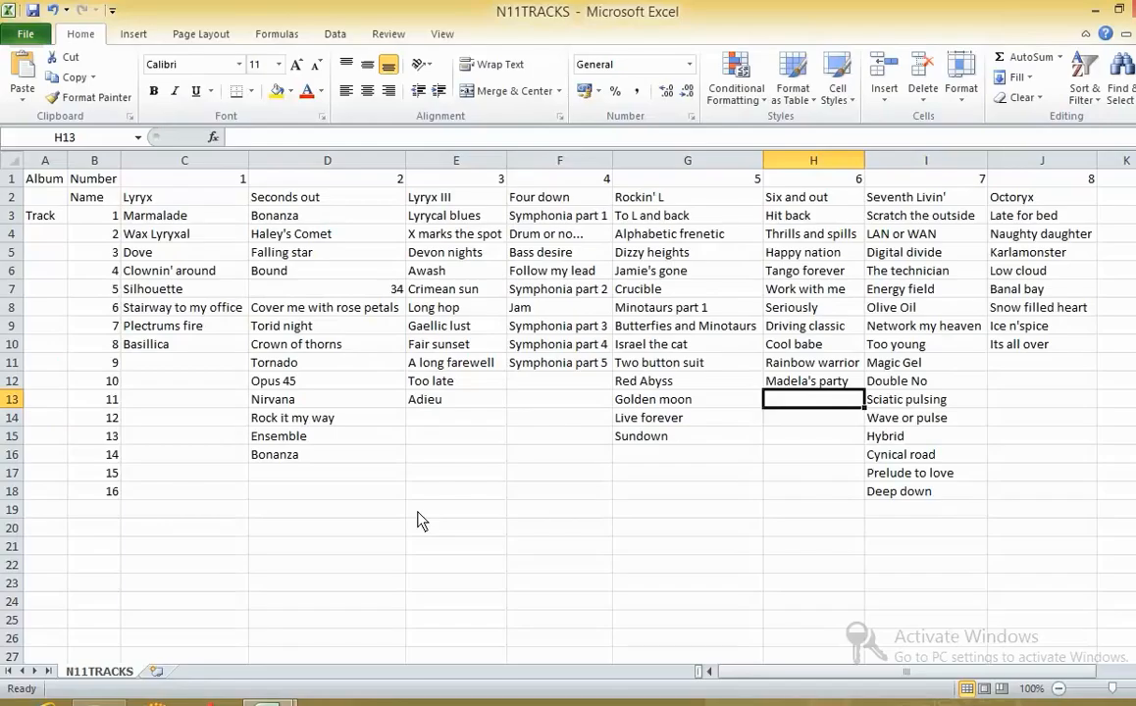
left_click(344, 457)
left_click(15, 159)
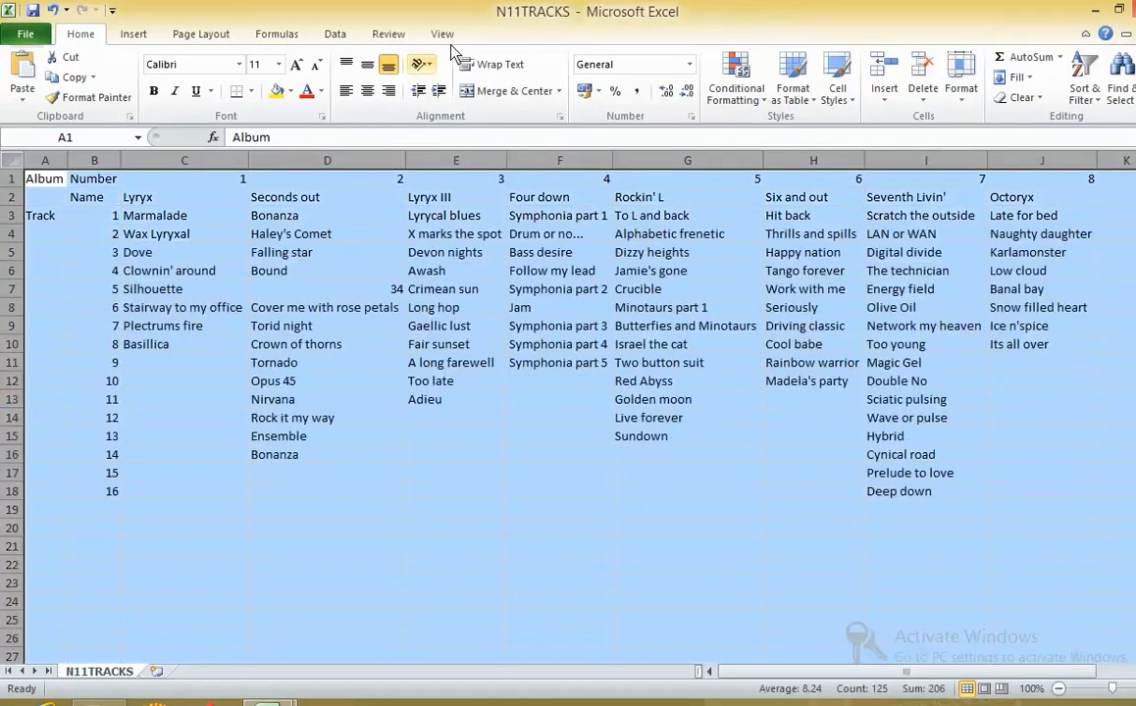
left_click(383, 457)
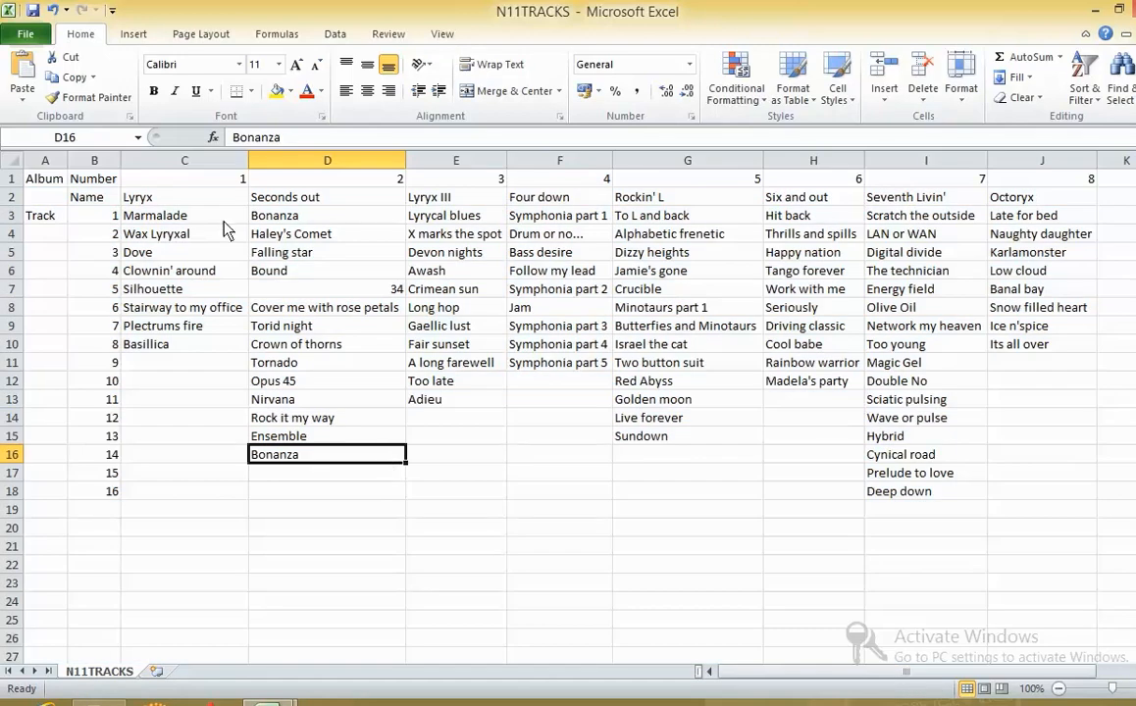
left_click_drag(147, 178, 770, 185)
left_click(162, 179)
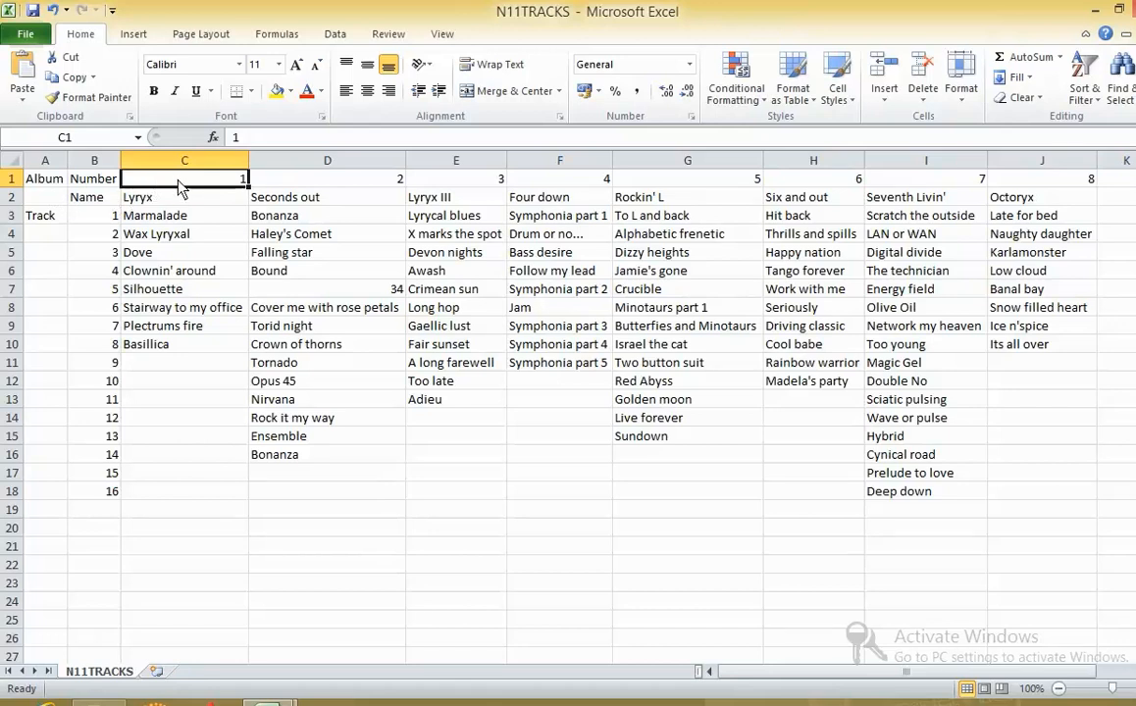
left_click_drag(171, 196, 1025, 201)
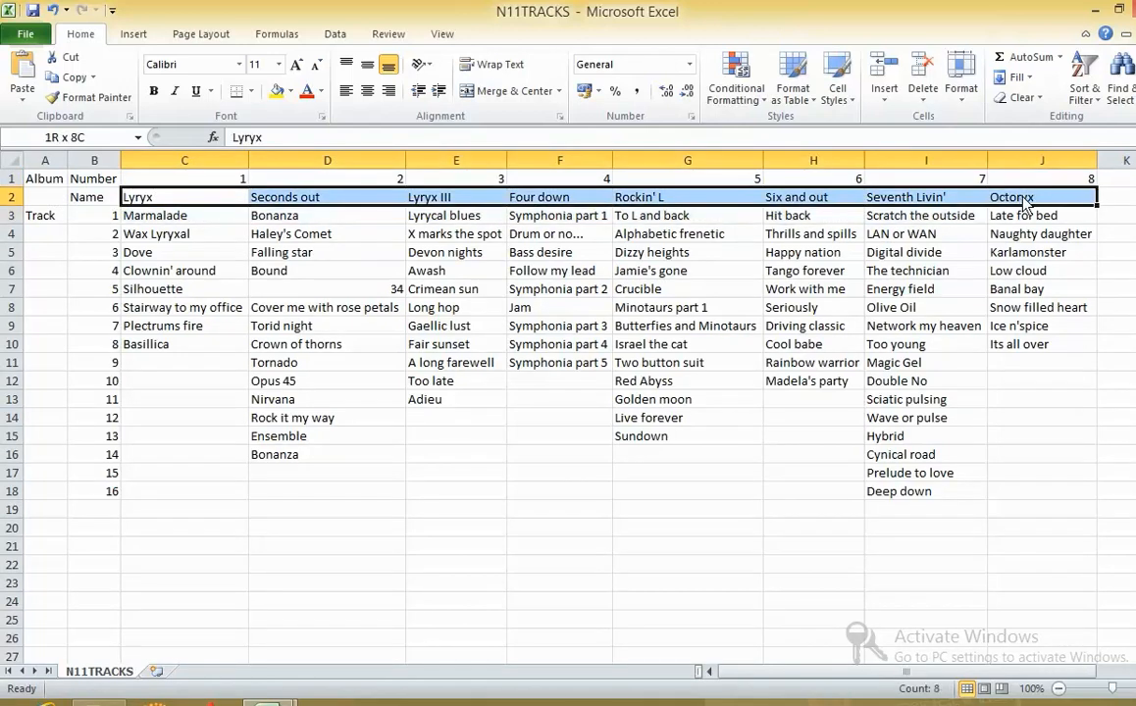
- Return to cell C9 in N11PODCAST, rechecking the album numbers and names in N11TRACKS against it
key("alt+Tab")
key("alt+Tab")
left_click(268, 703)
left_click(190, 618)
left_click(268, 704)
left_click(243, 549)
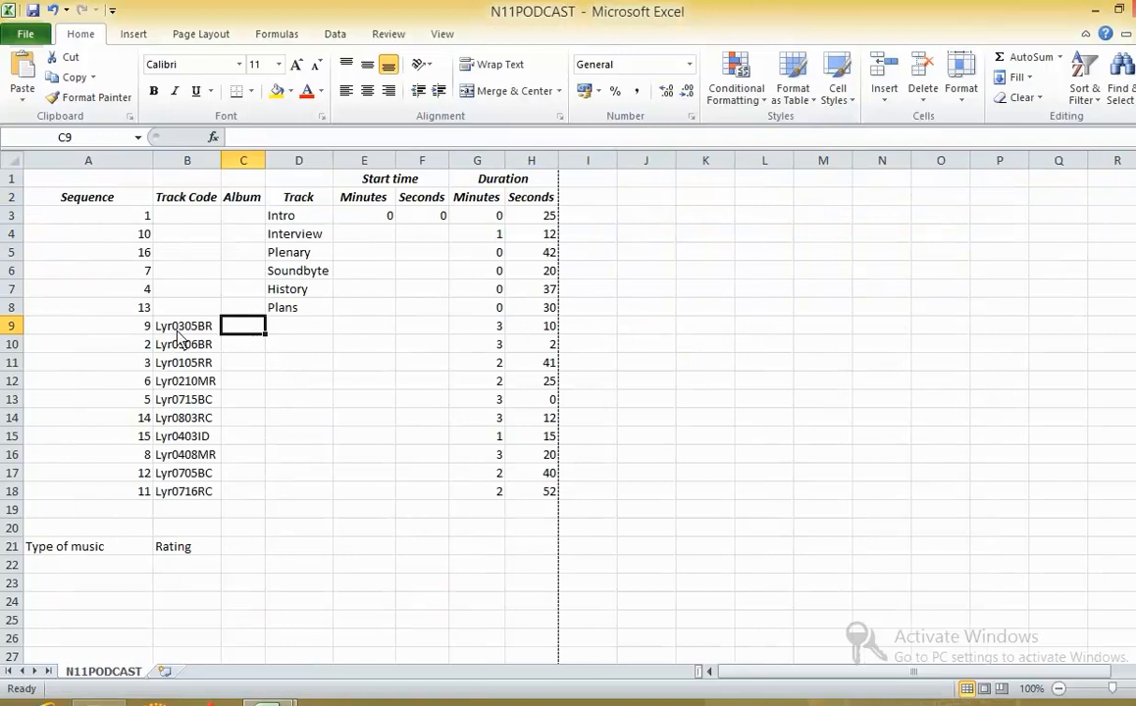
left_click(257, 138)
key("alt+Tab")
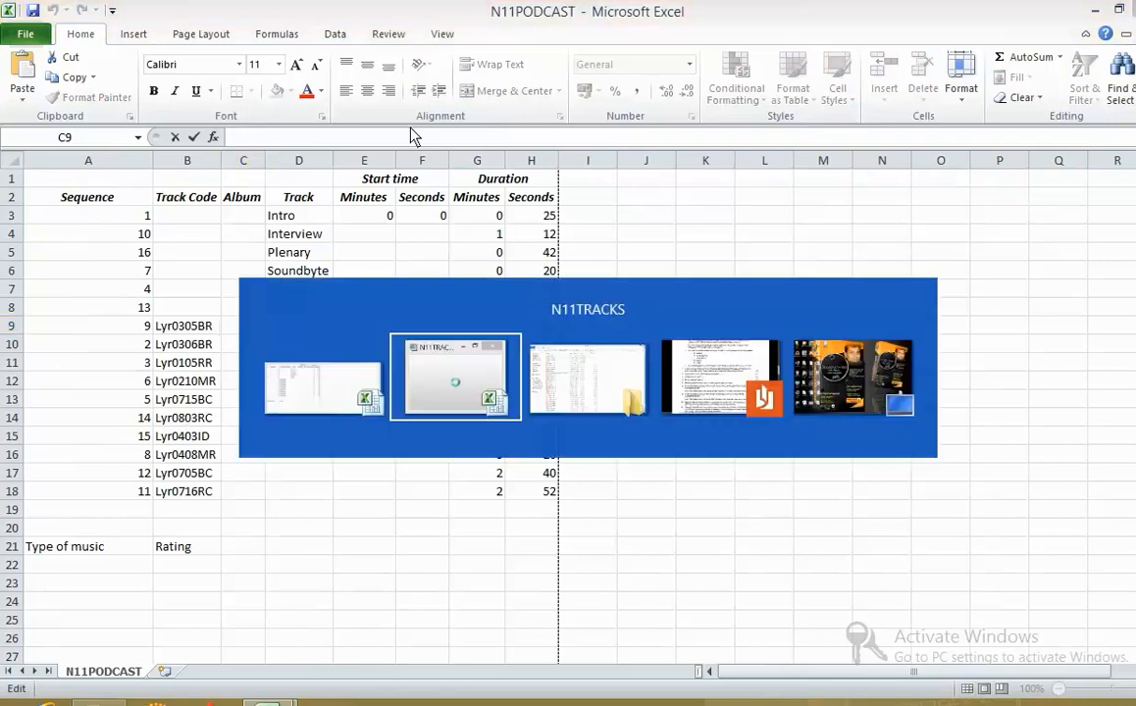
key("alt+Tab")
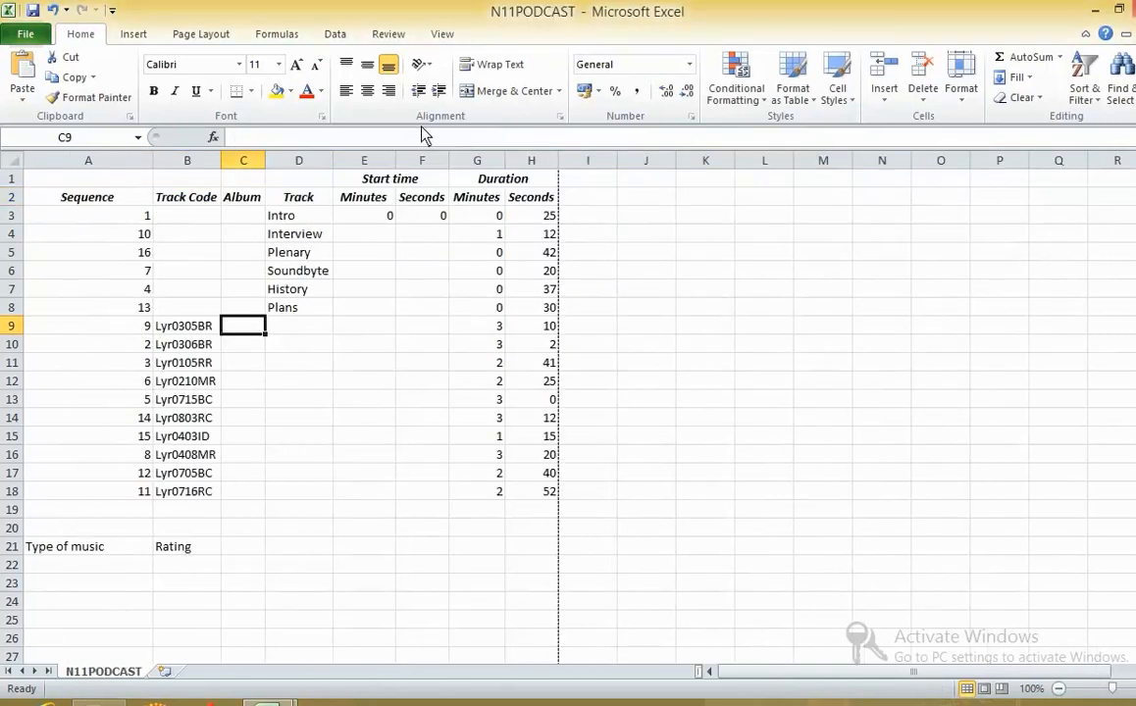
left_click(423, 139)
key("alt+Tab")
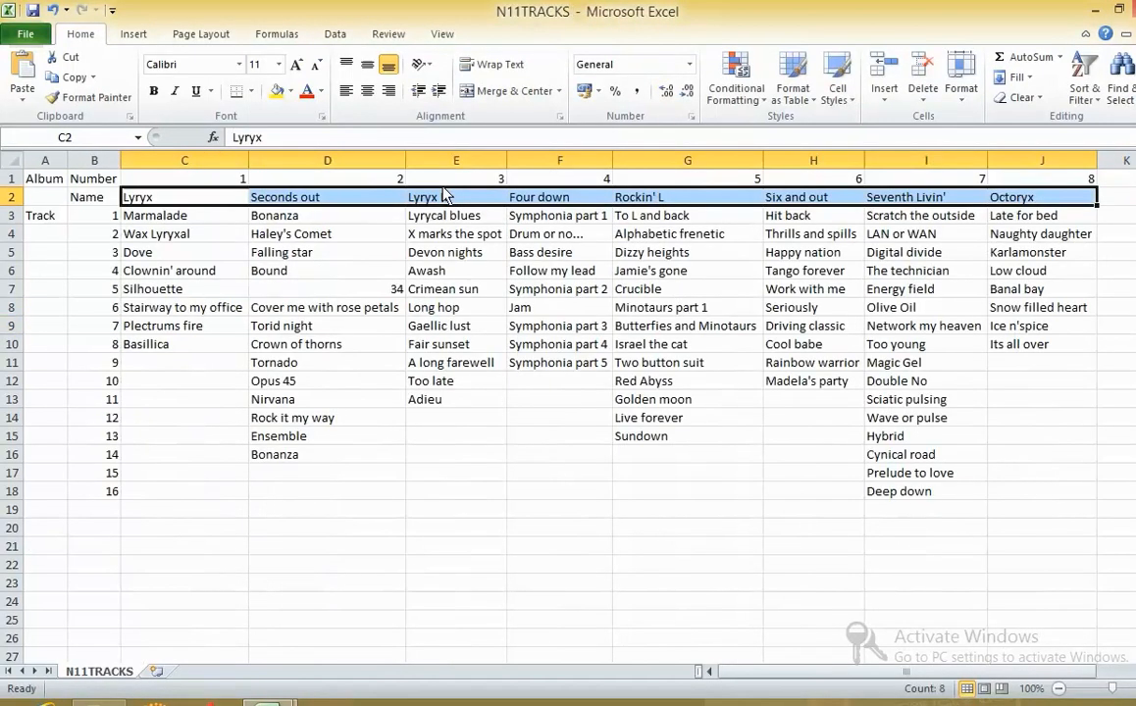
left_click_drag(228, 180, 297, 209)
key("alt+Tab")
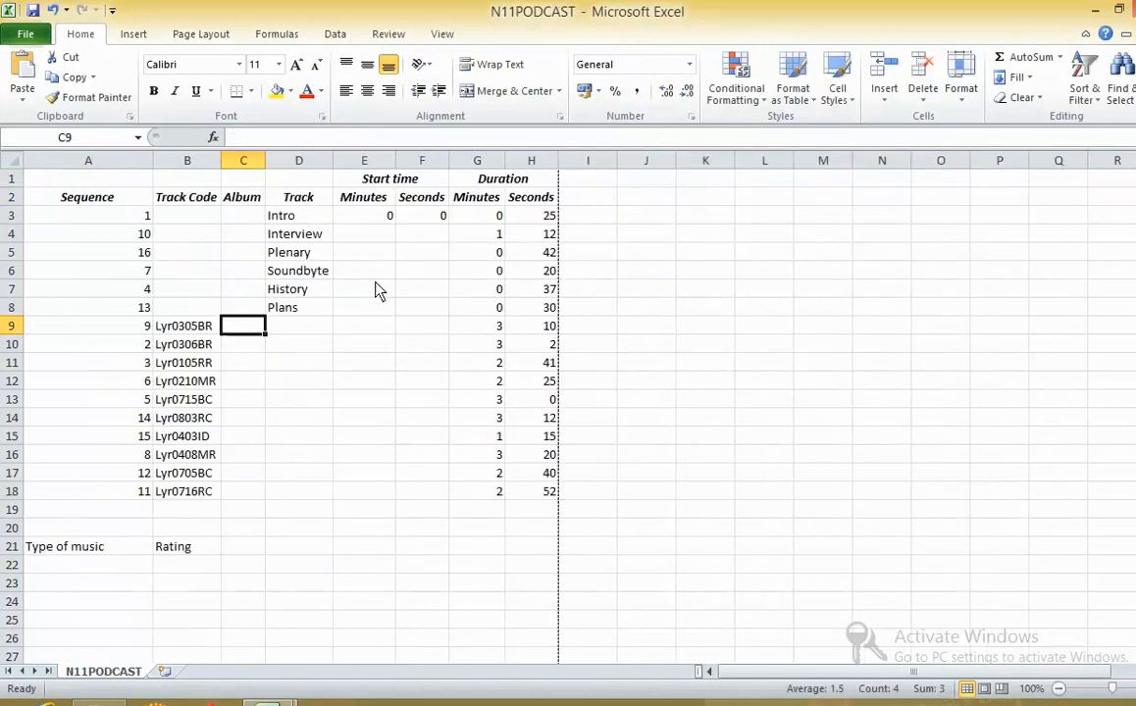
- Start the album lookup formula in cell C9 as =HLOOKUP(MID(B9,)), using the track code as the text argument
type("=")
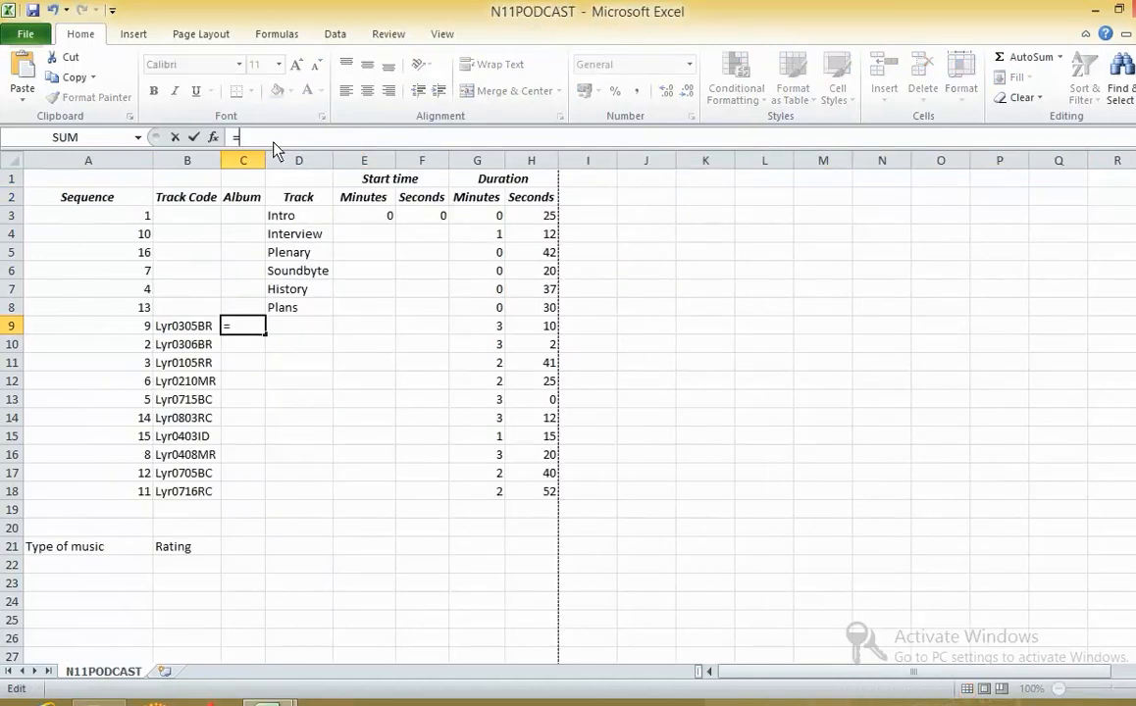
type("HLOOK")
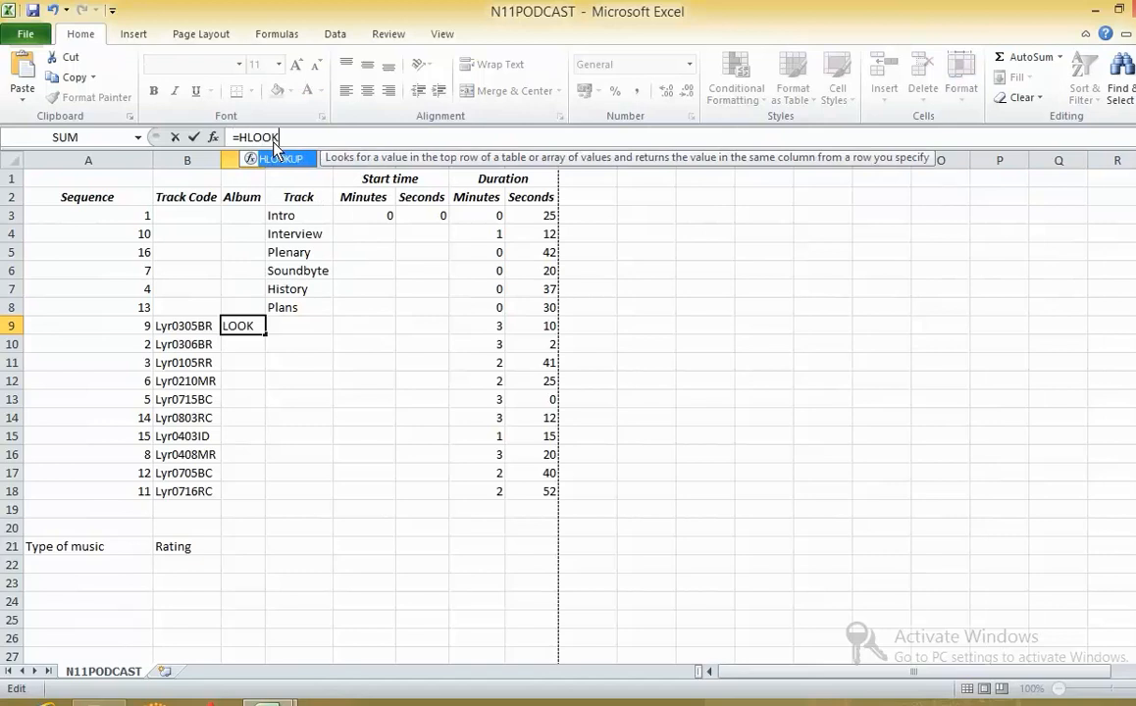
type("UP()")
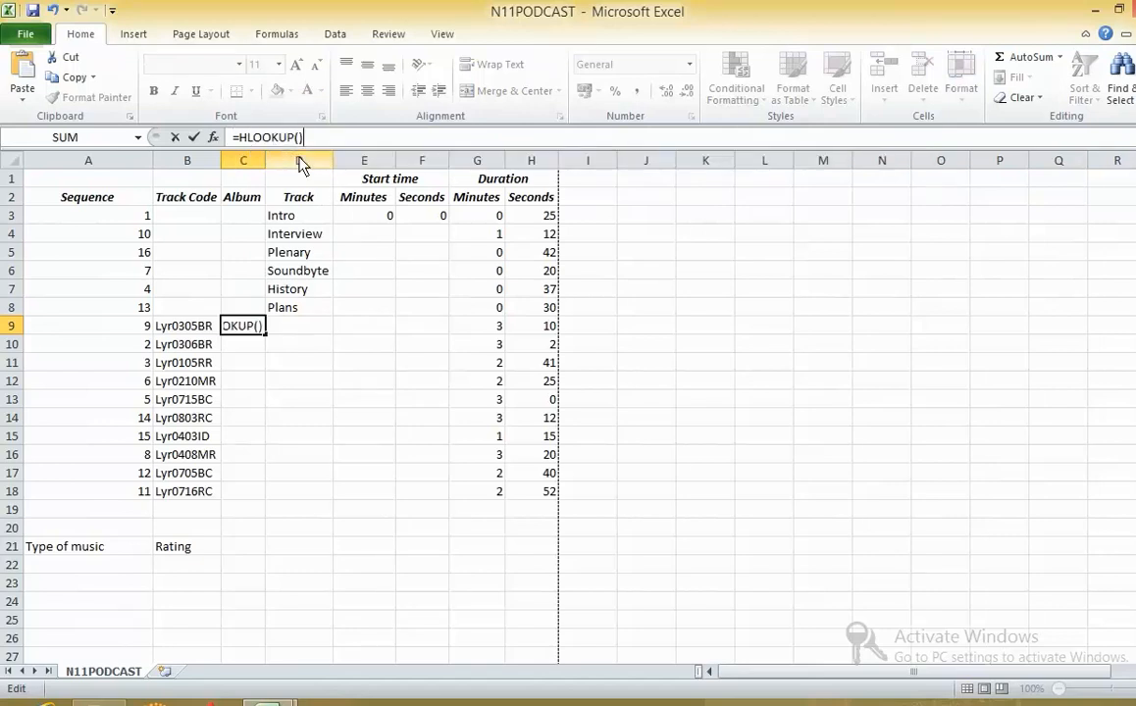
left_click(299, 139)
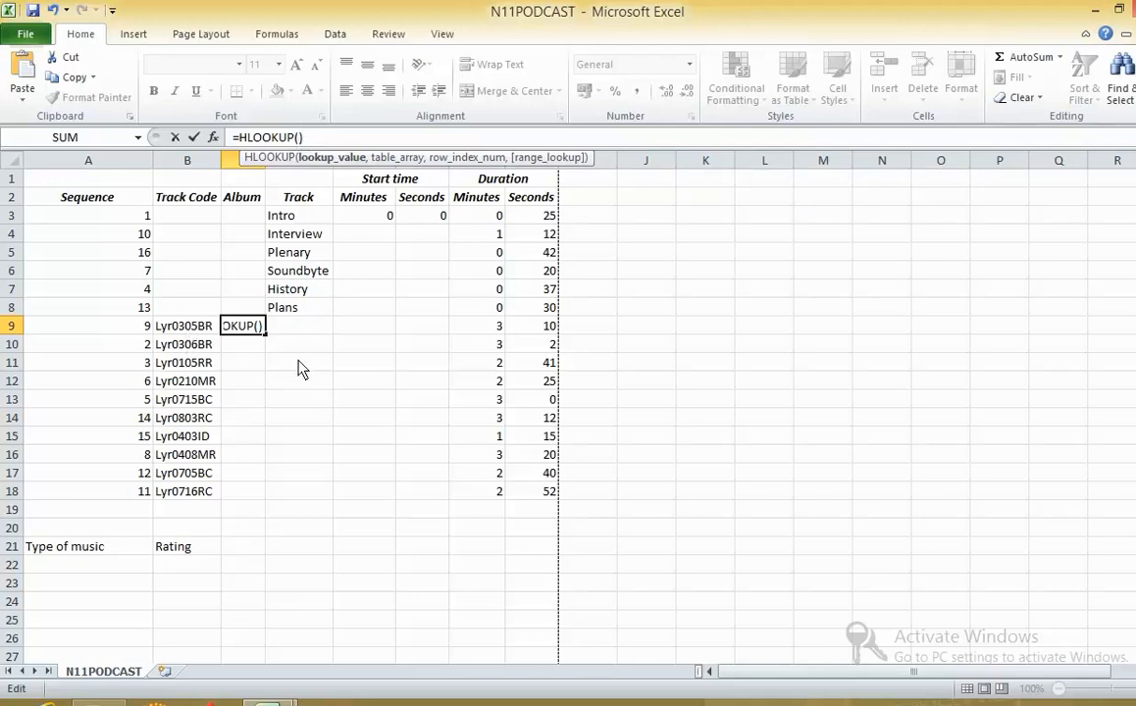
type("MID(")
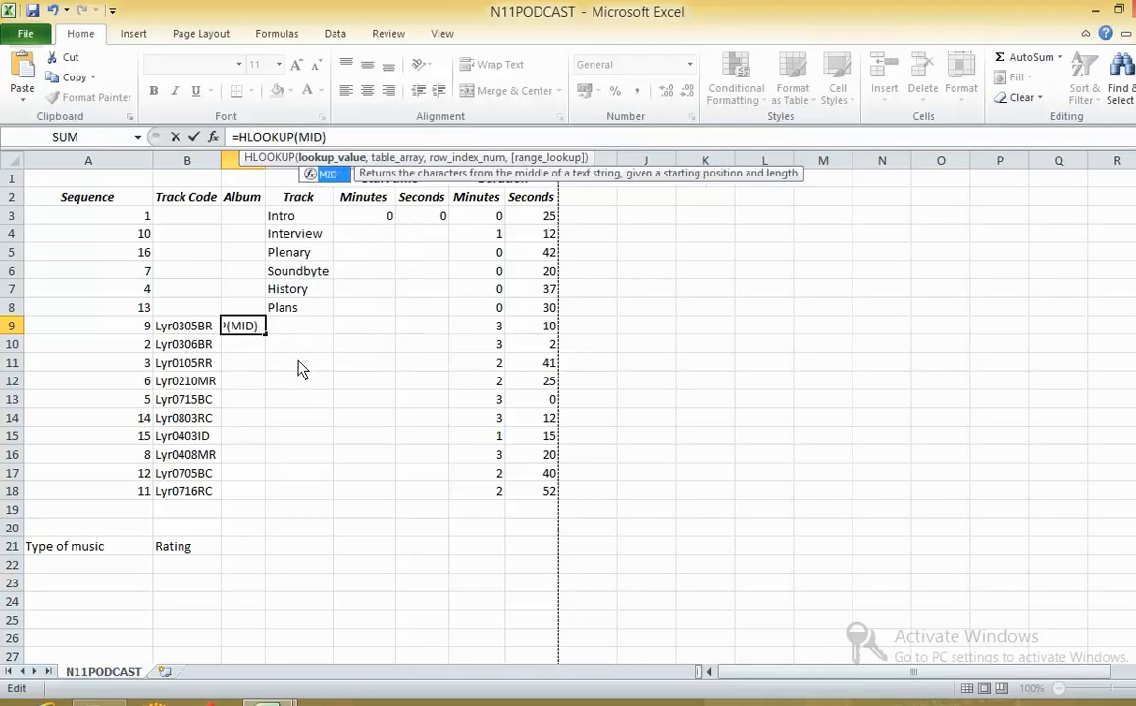
left_click(329, 138)
left_click(196, 327)
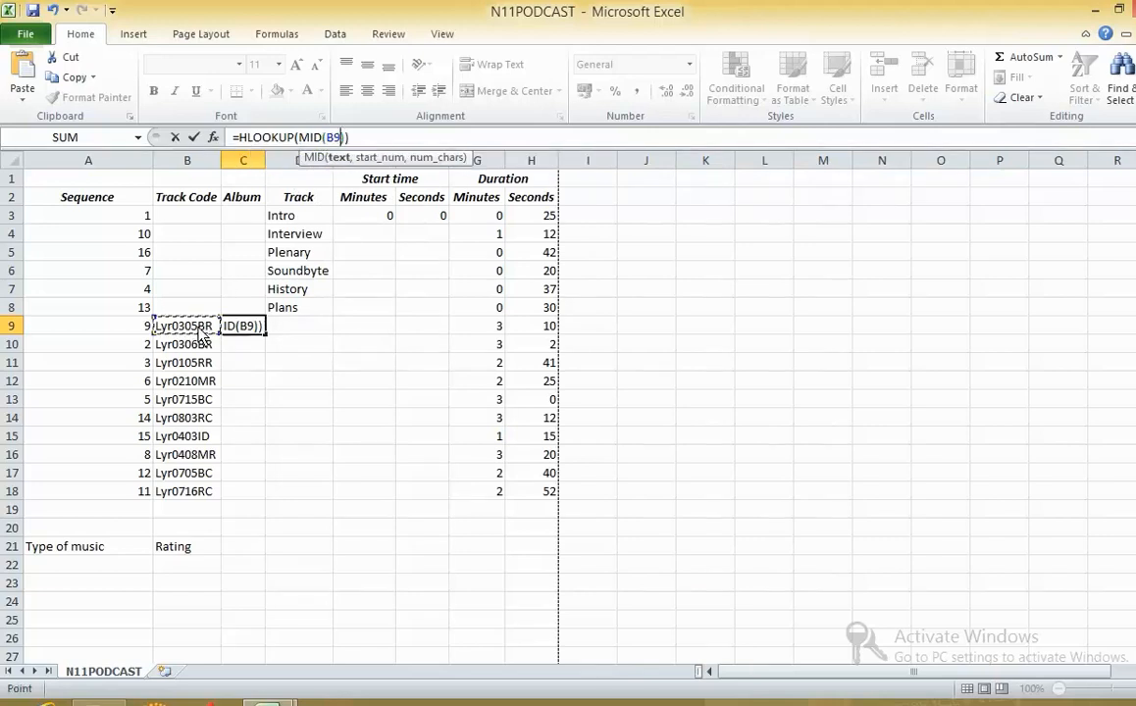
type(",")
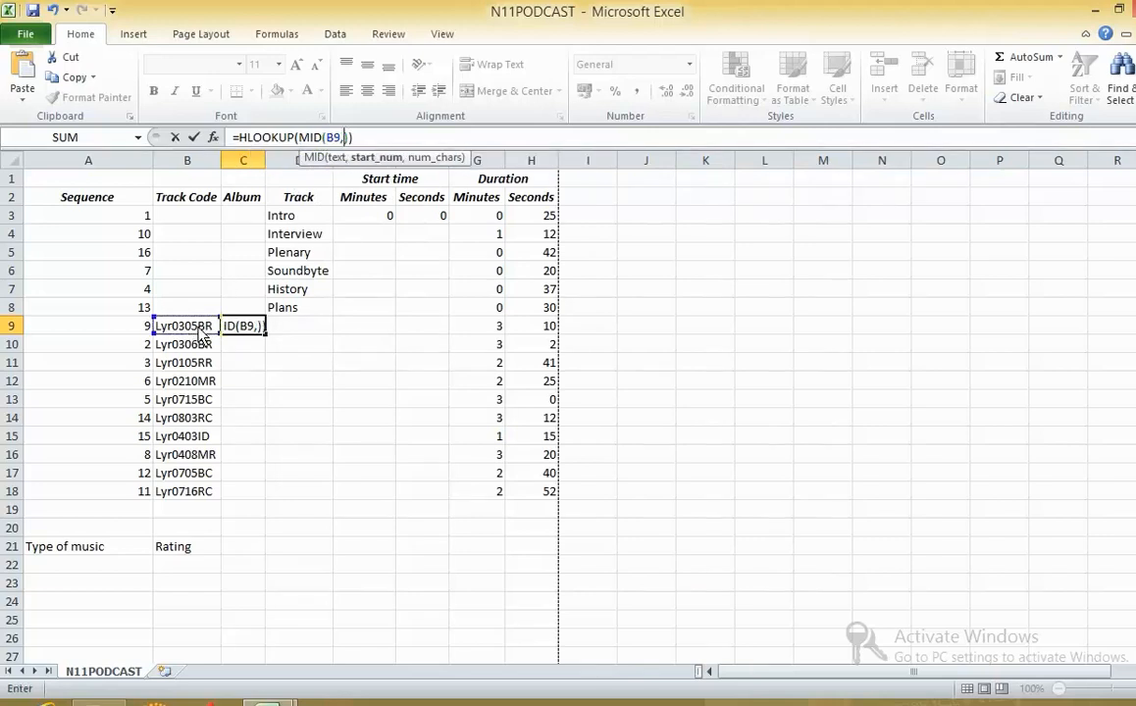
- Check the exam paper's track code description for where the album number digits start, and return to the podcast sheet
key("ctrl+Tab")
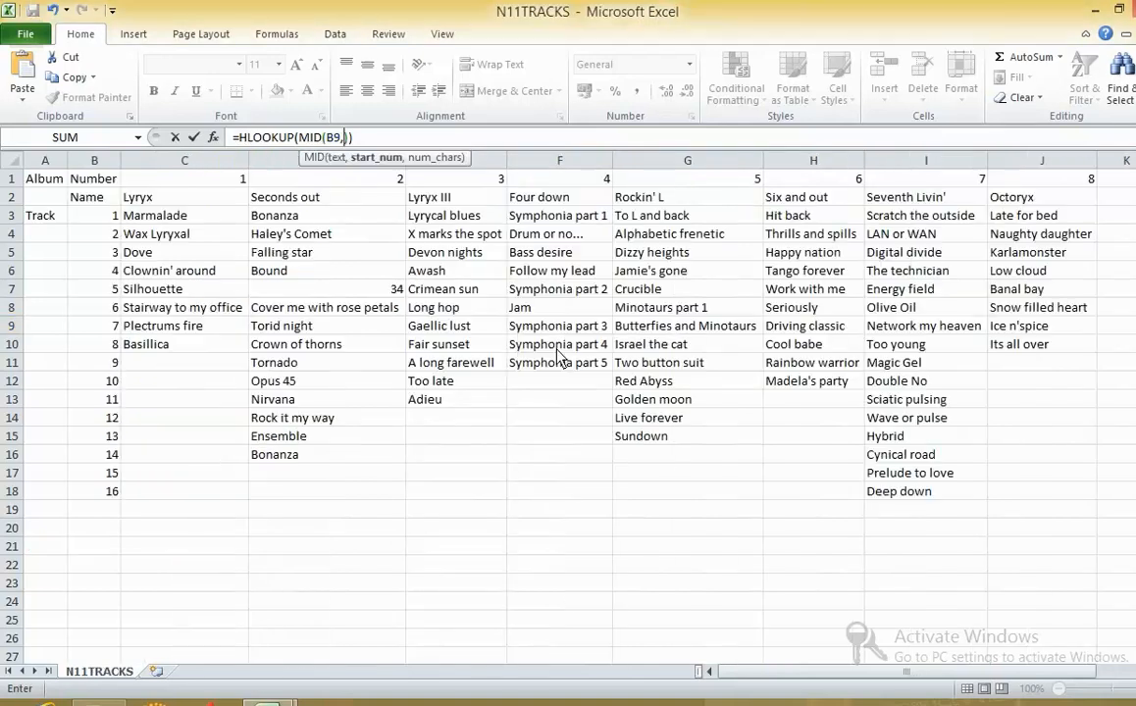
key("ctrl+Tab")
key("alt+Tab")
key("alt+Tab")
key("alt+Tab")
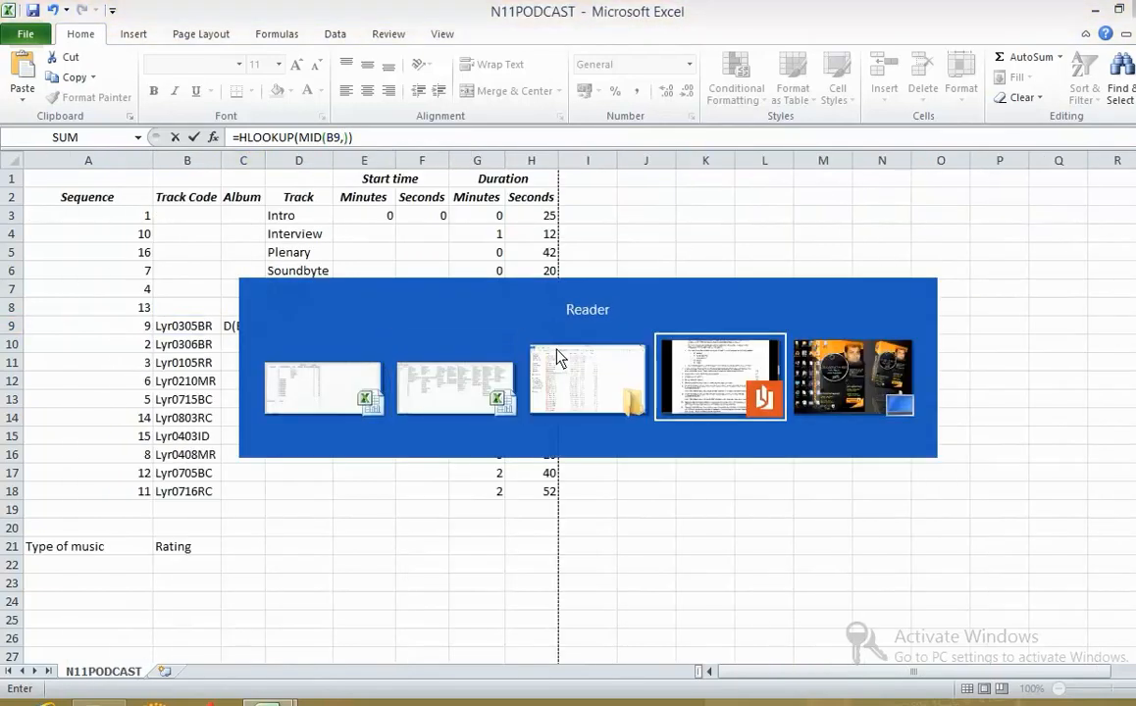
scroll(515, 312, "up", 5)
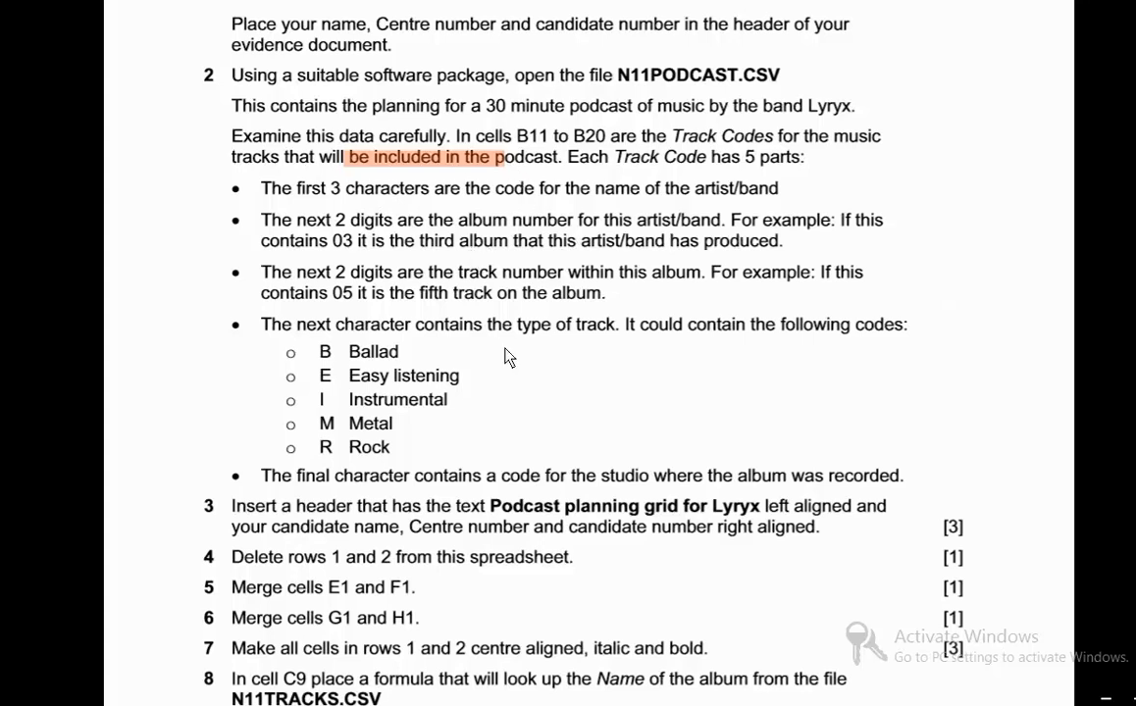
scroll(508, 357, "down", 3)
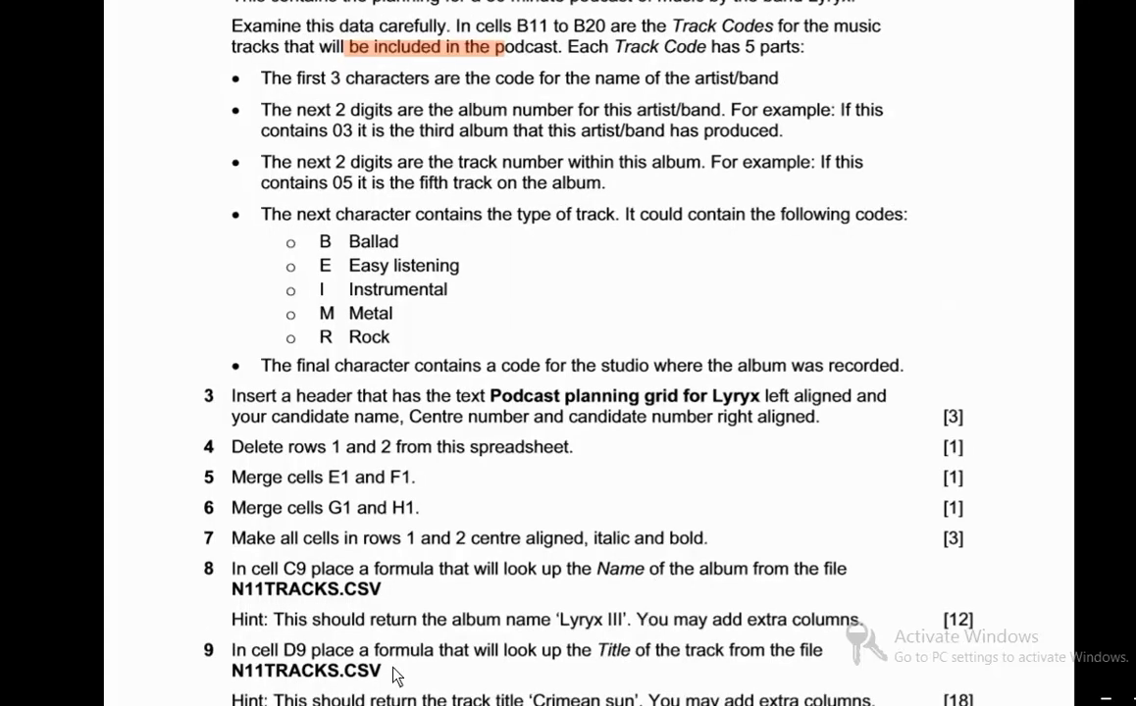
scroll(401, 605, "up", 3)
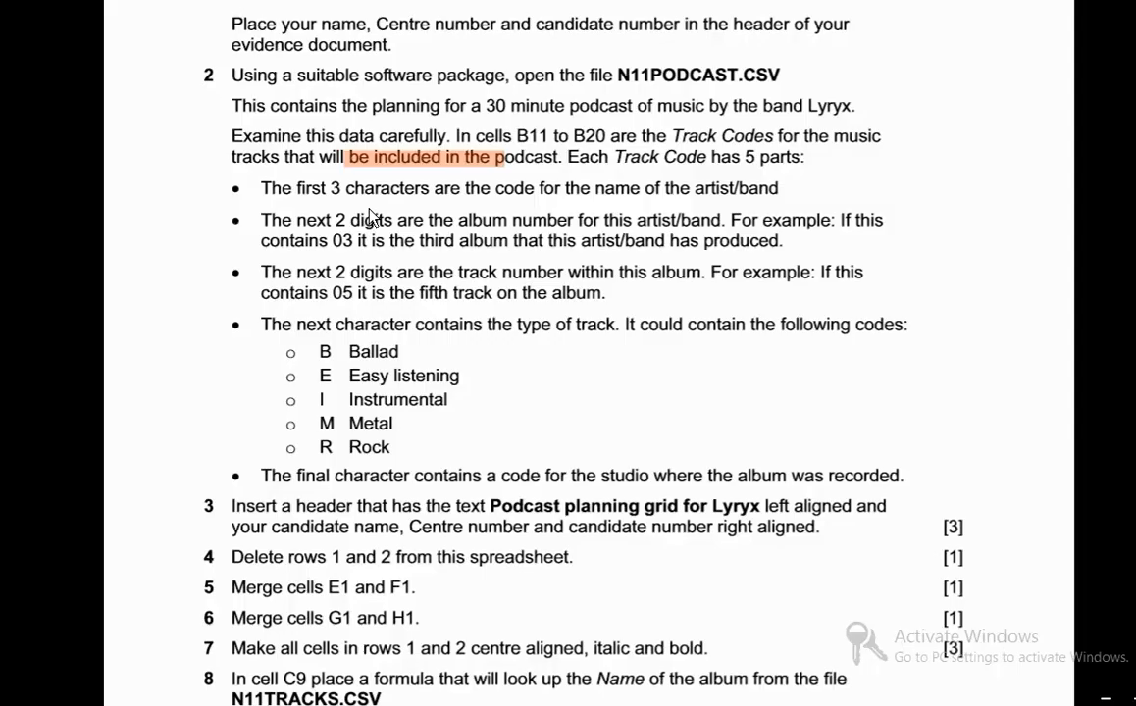
key("alt+Tab")
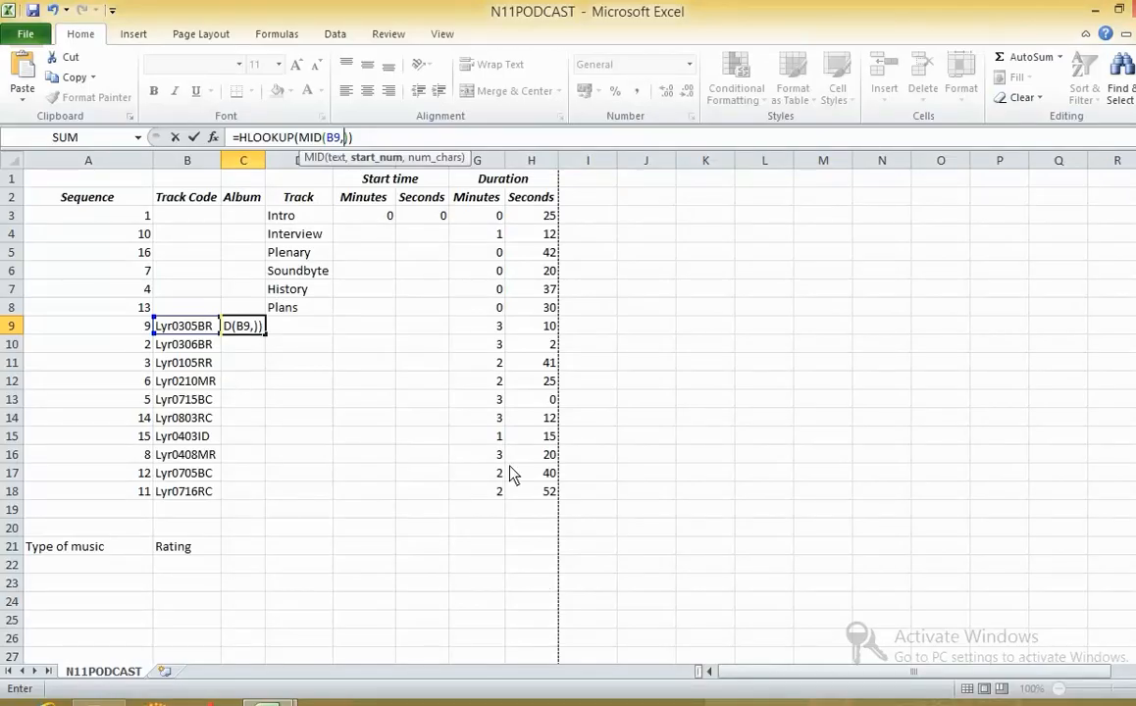
key("alt+Tab")
key("alt+Tab")
left_click(997, 701)
left_click(966, 627)
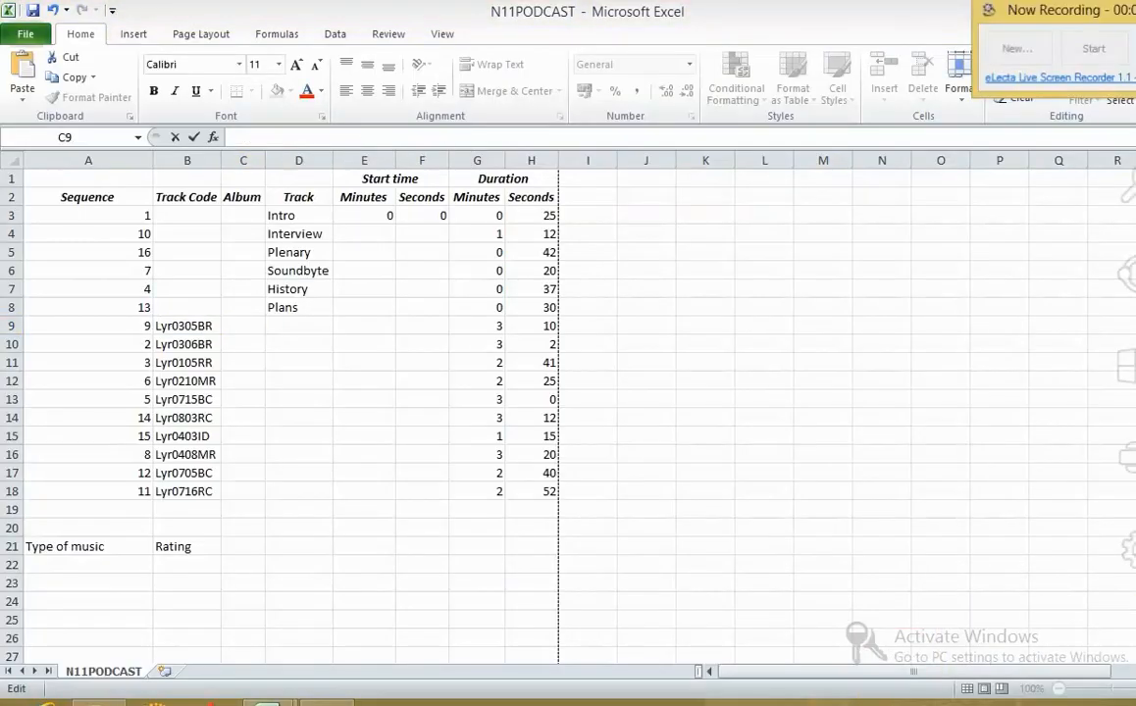
- Recheck the album table in N11TRACKS and restart the C9 formula in N11PODCAST as =HLOOKUP(MID())
key("alt+Tab")
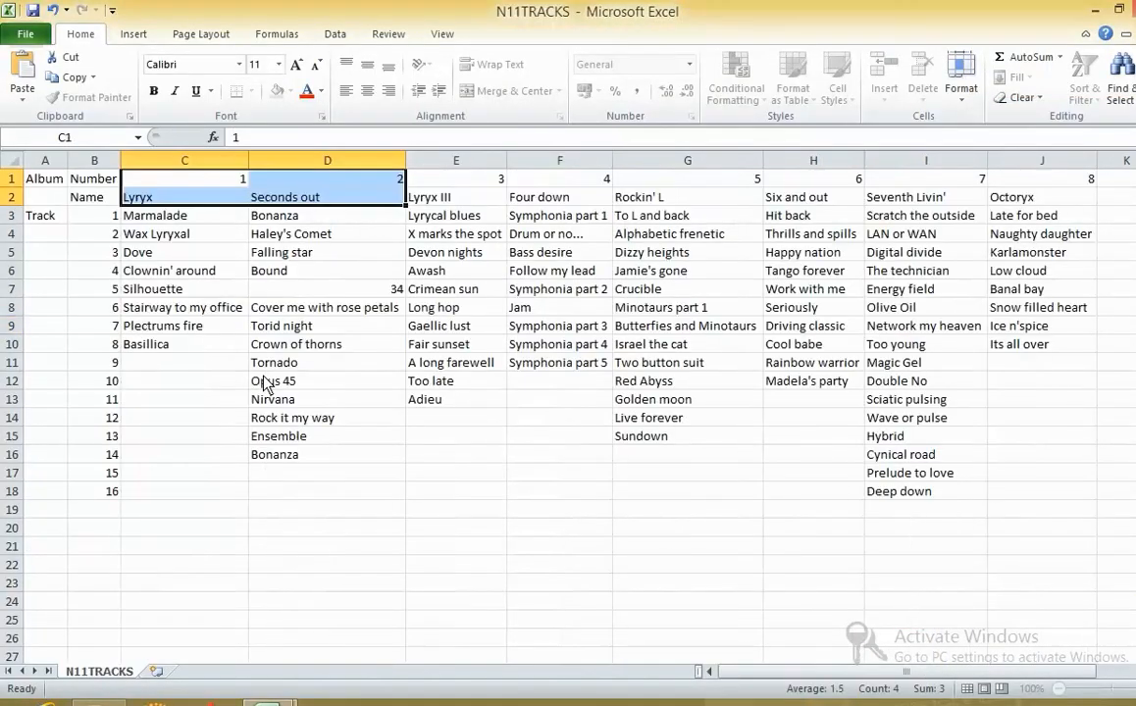
key("alt+Tab")
key("Tab")
key("alt+Tab")
key("Tab")
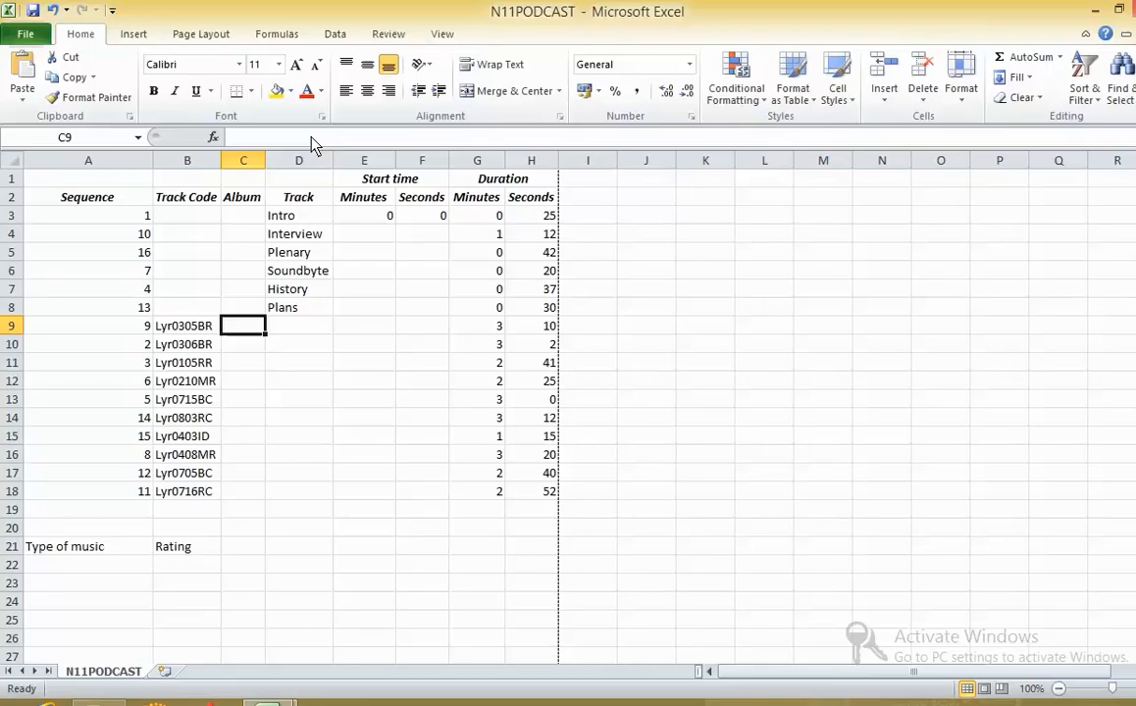
type("=")
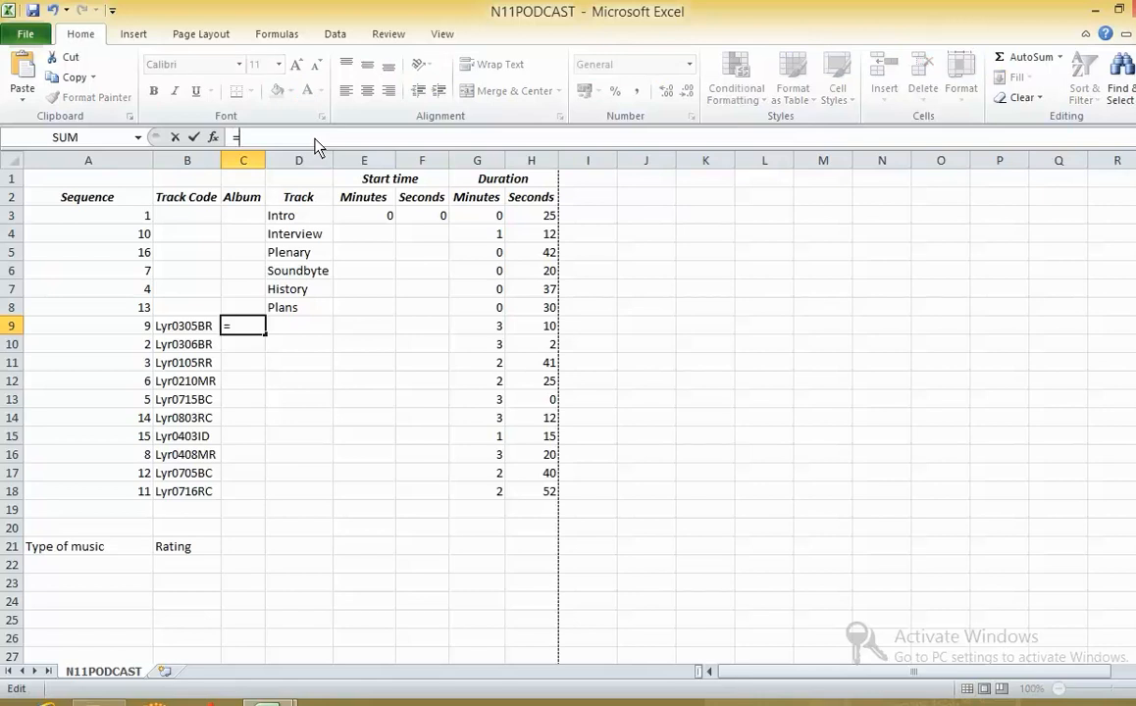
type("HL")
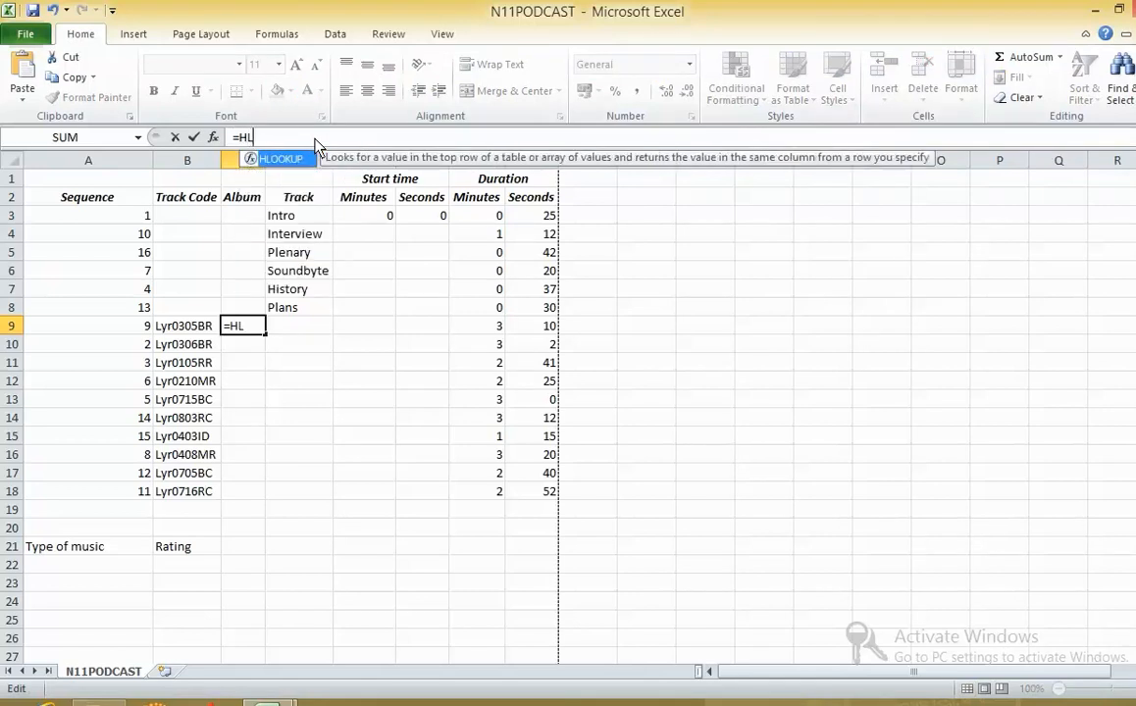
type("OOKUP()")
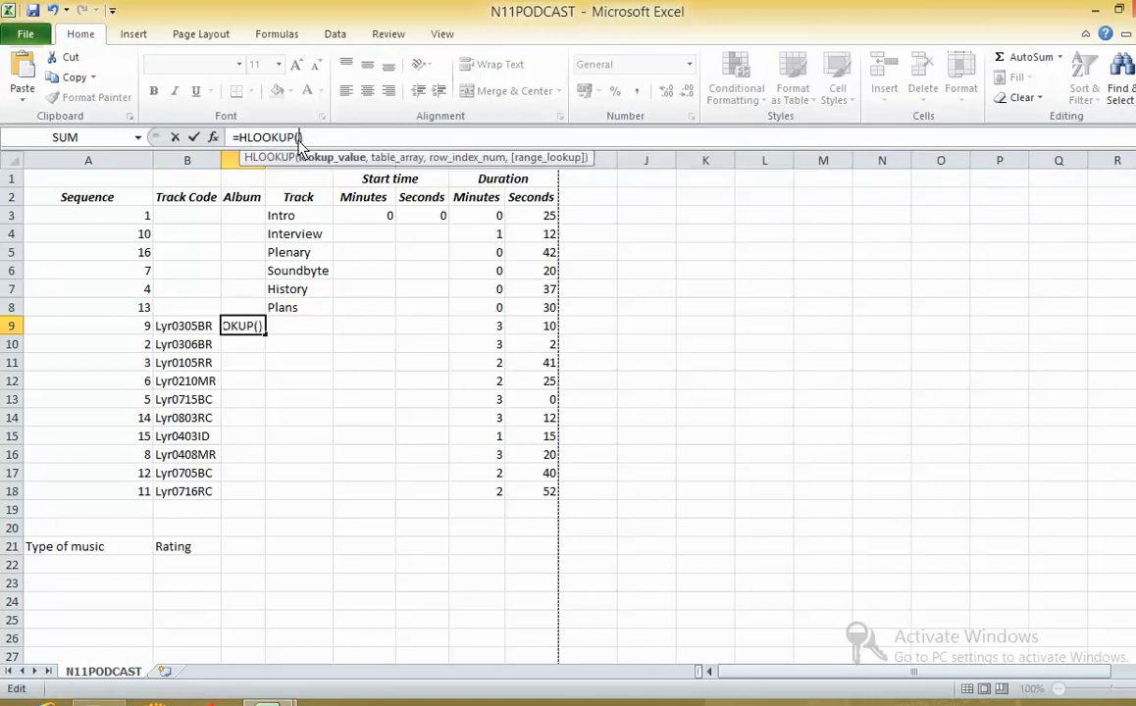
key("Left")
type("MID")
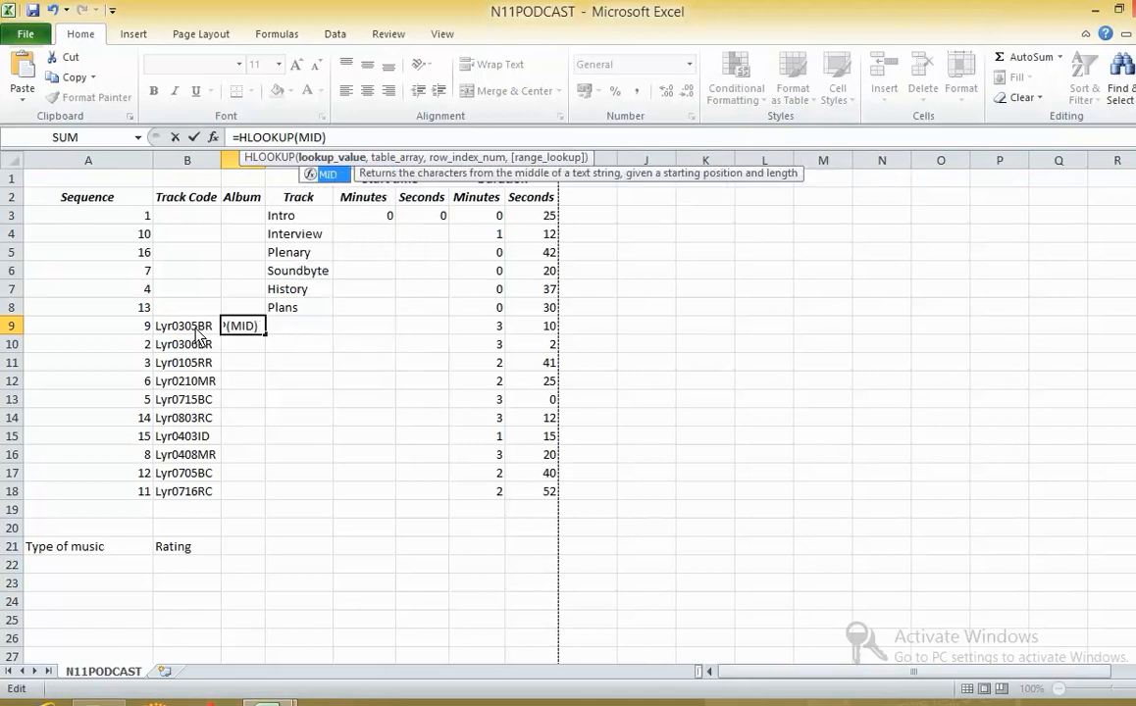
key("Tab")
type(")")
- Check the exam paper's track code description for the position and length of the artist code and album number
key("alt+Tab")
key("alt+Tab")
key("alt+Tab")
key("alt+Tab")
key("alt+Tab")
key("alt+Tab")
key("alt+Tab")
key("alt+Tab")
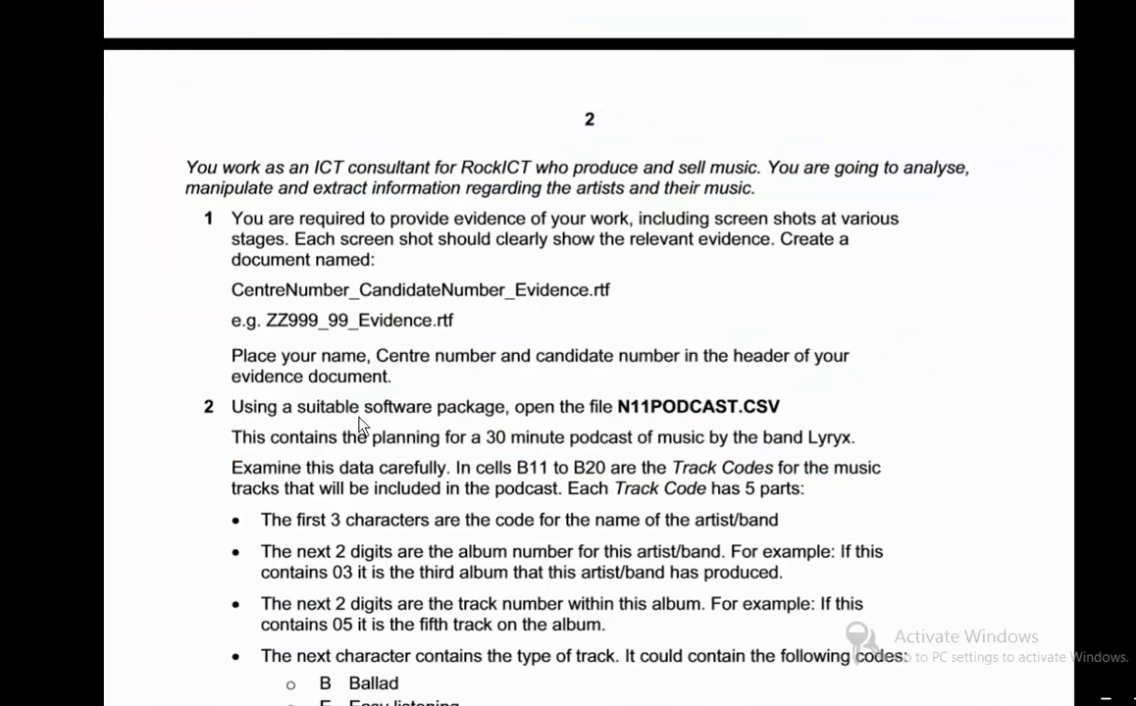
scroll(358, 424, "down", 5)
left_click_drag(261, 332, 616, 355)
double_click(337, 298)
double_click(340, 330)
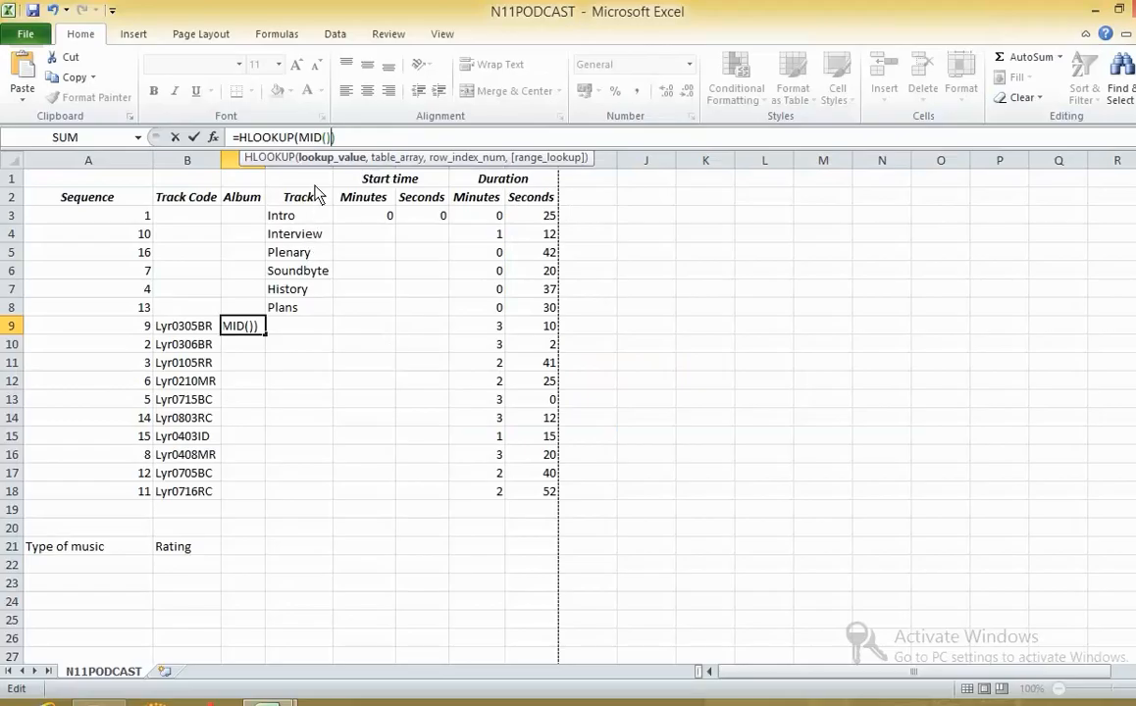
- Complete the nested MID function in cell C9 as MID(B9,4,2) to extract the album number from the track code
left_click(325, 138)
left_click(193, 332)
type(",,42")
key("BackSpace")
key("BackSpace")
key("BackSpace")
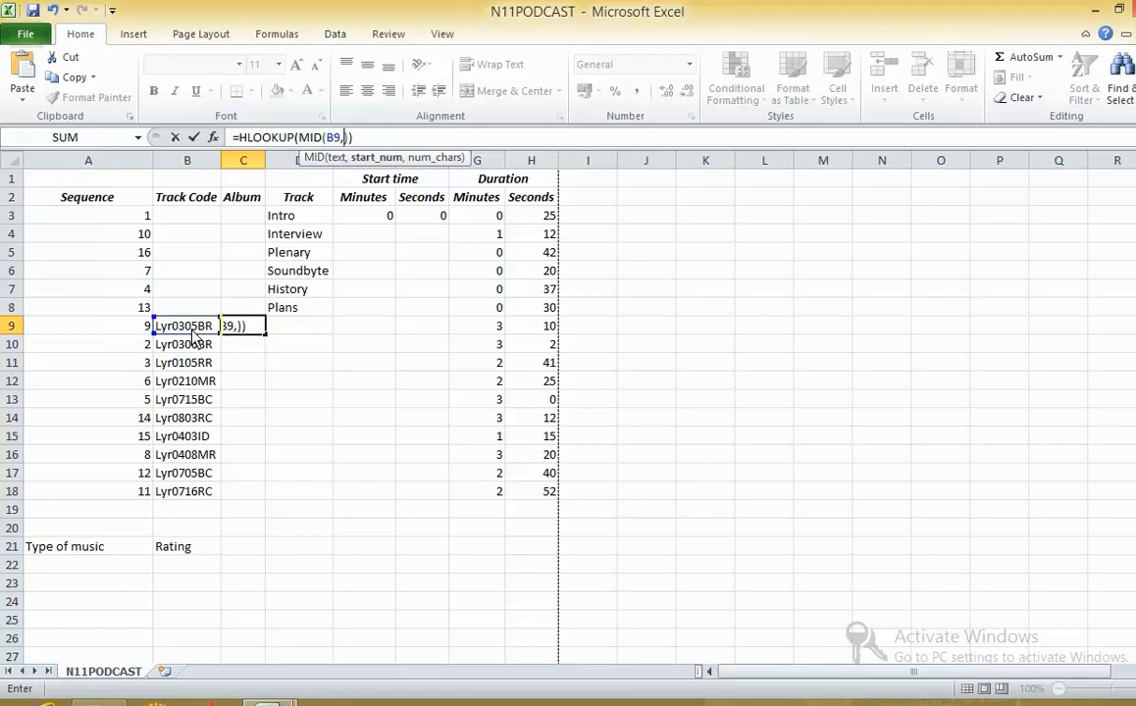
type("4,2")
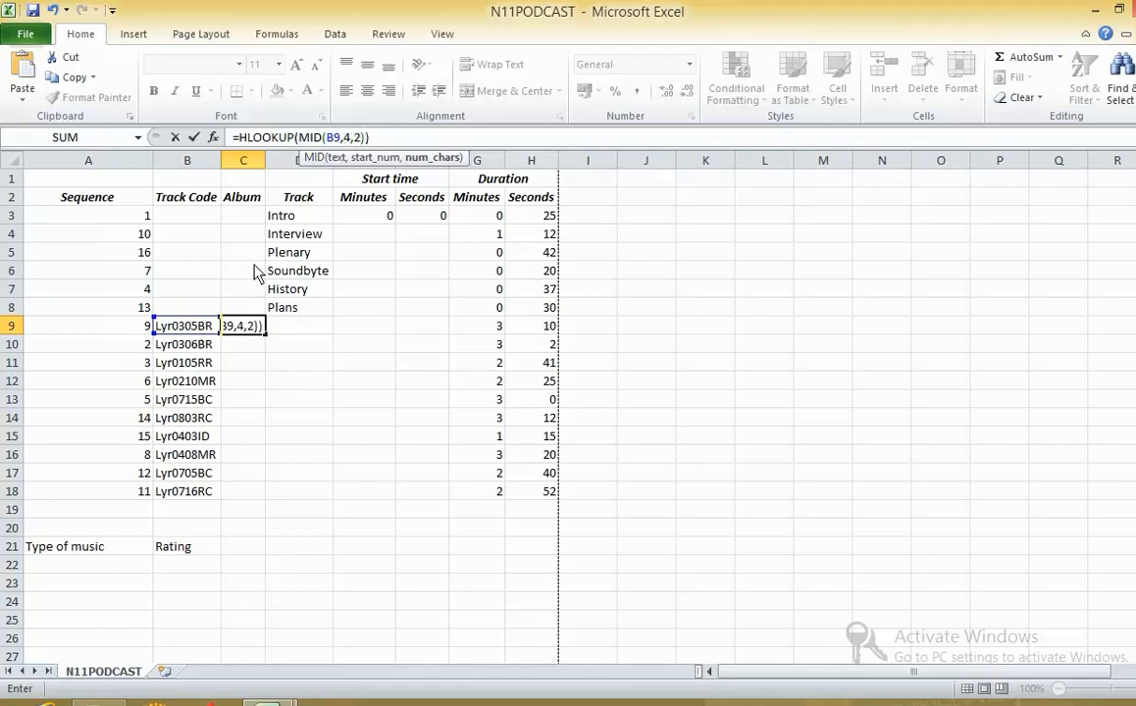
- Set the HLOOKUP table array to the absolute range $C$1:$J$2 of album numbers and names in N11TRACKS
left_click(365, 137)
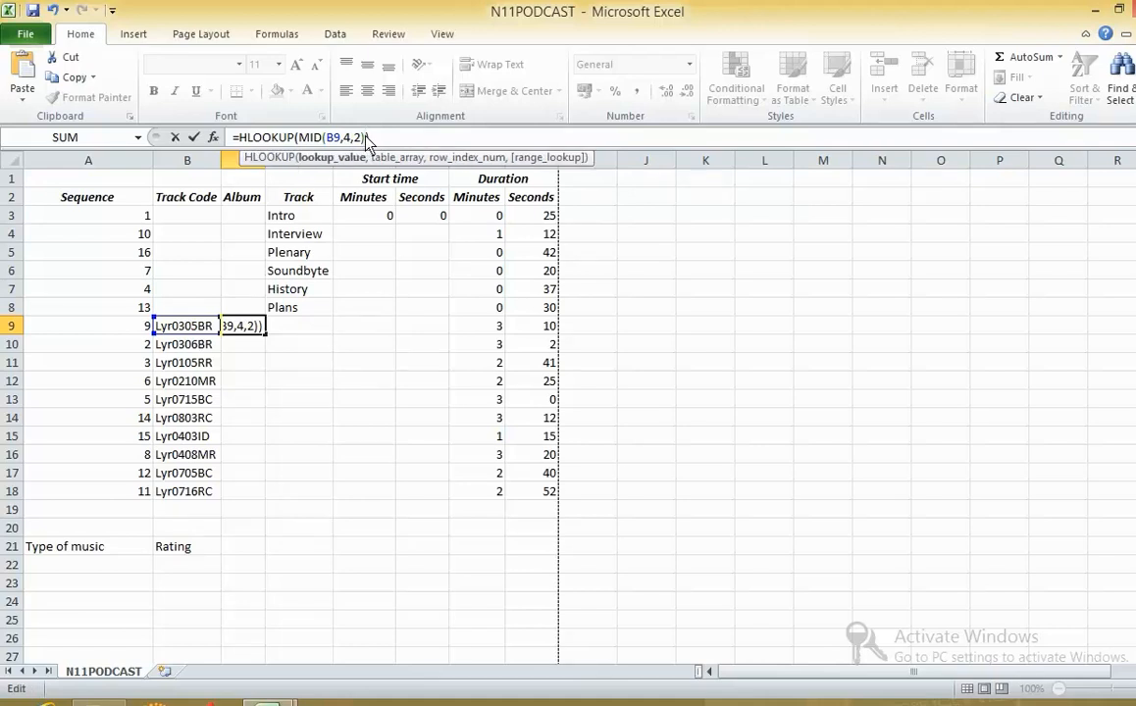
type(",")
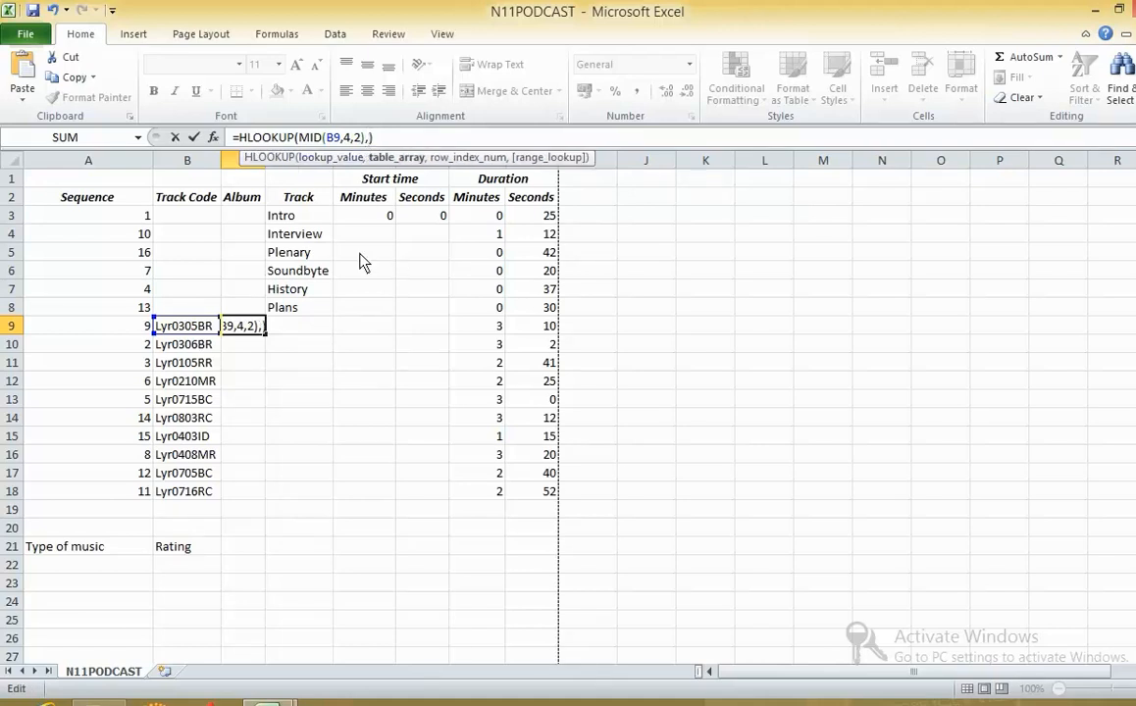
key("alt")
key("alt+Tab")
key("alt+Tab")
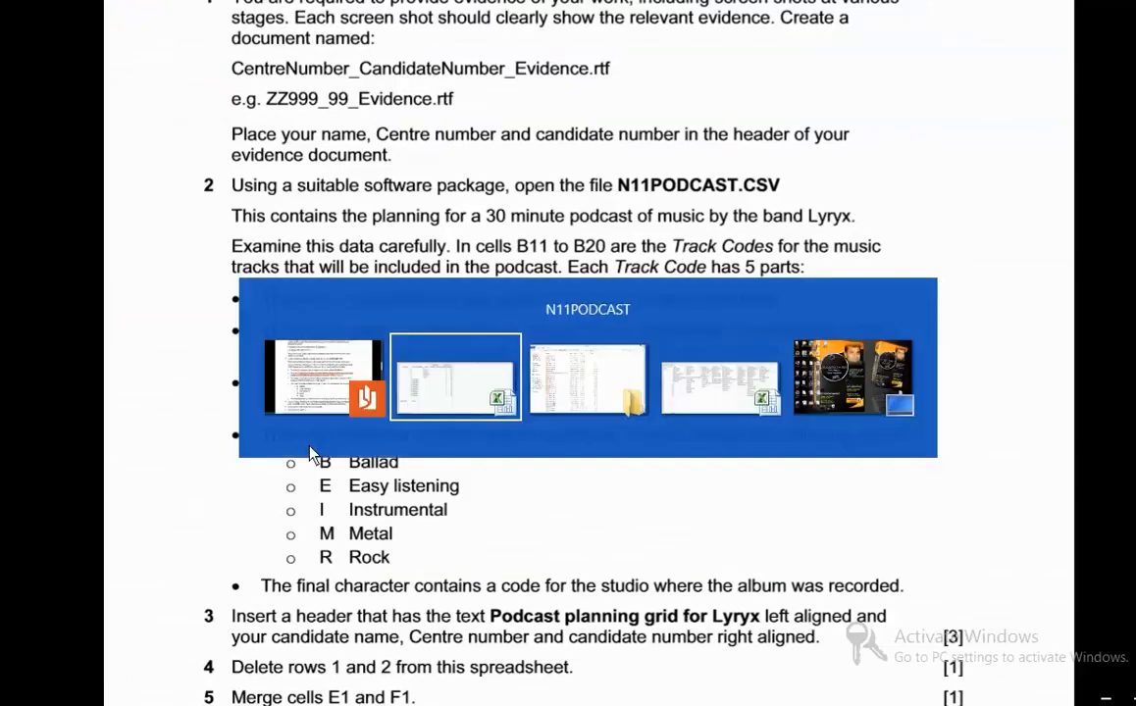
key("alt+Tab")
key("Tab")
key("Tab")
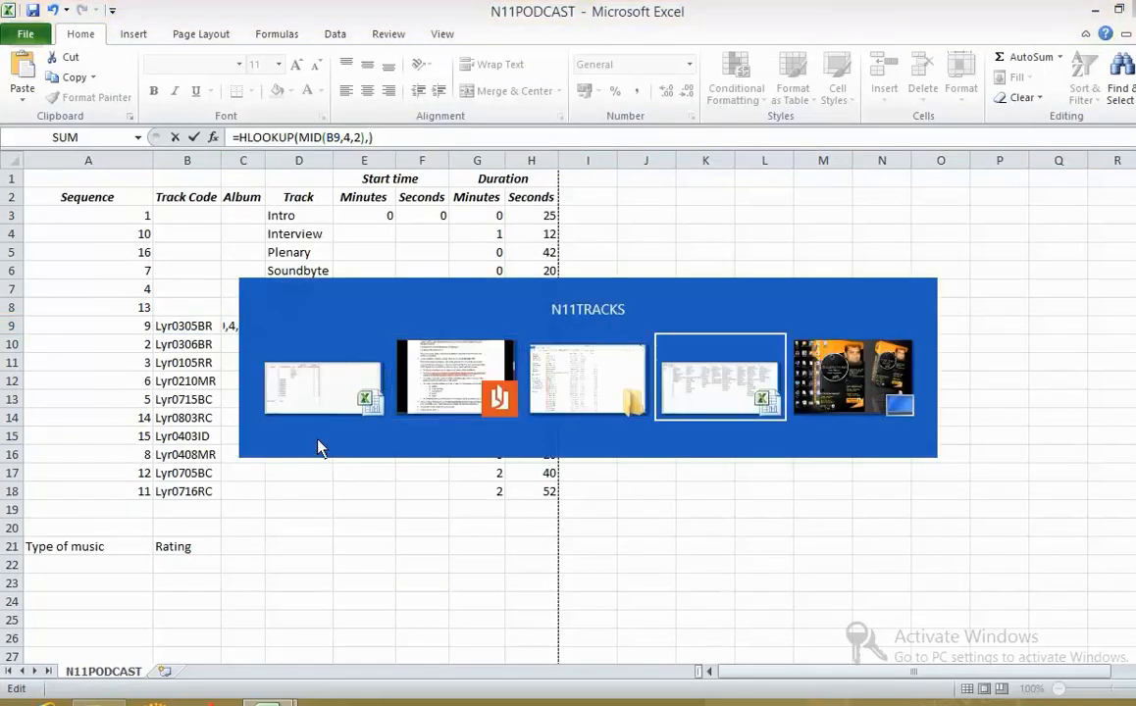
left_click_drag(145, 184, 1030, 210)
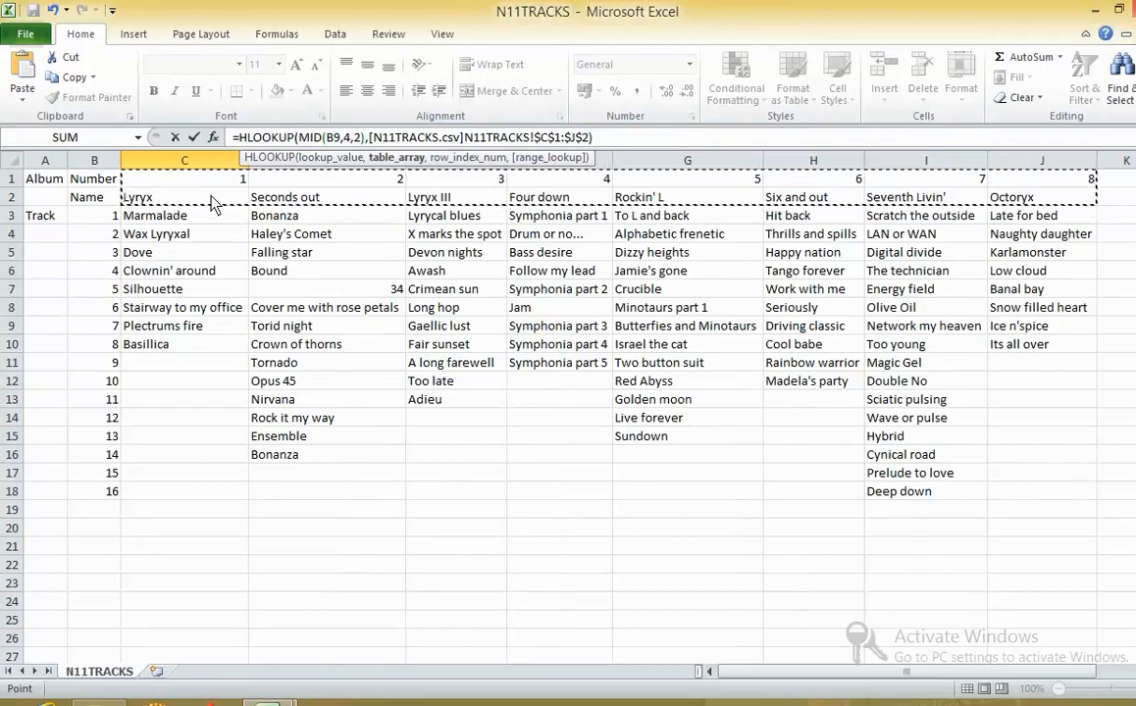
- Finish the HLOOKUP formula with row index 2 and match type 0, and reselect cell C9
type(",2,0")
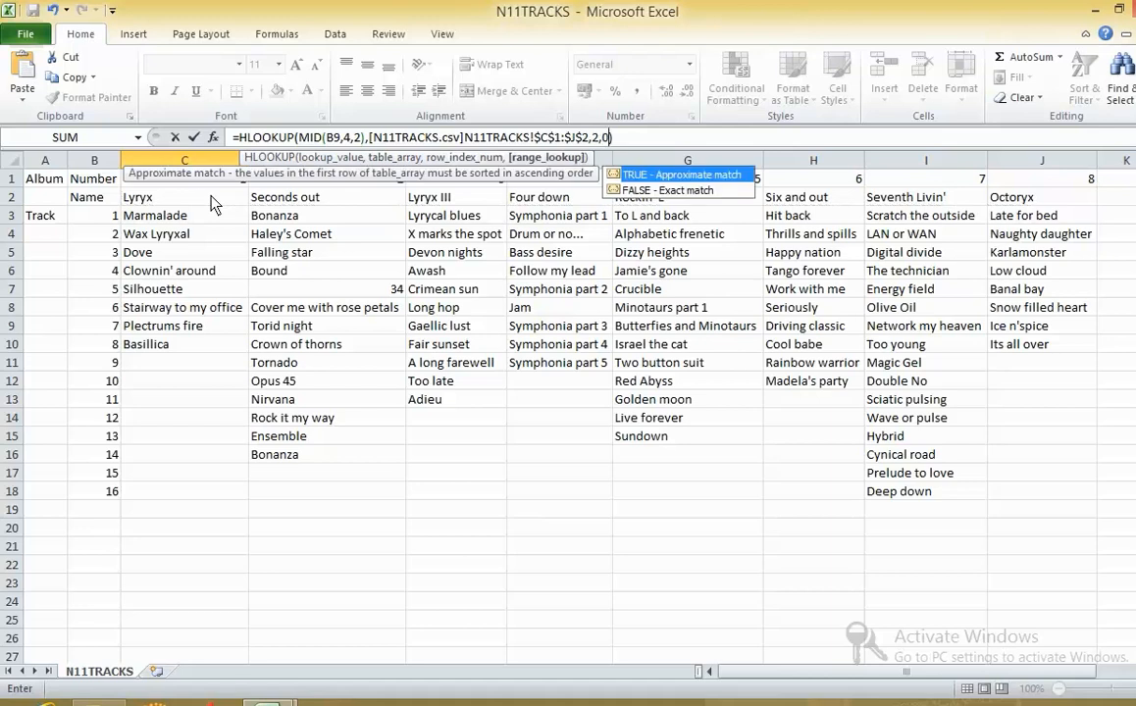
key("Return")
left_click(253, 326)
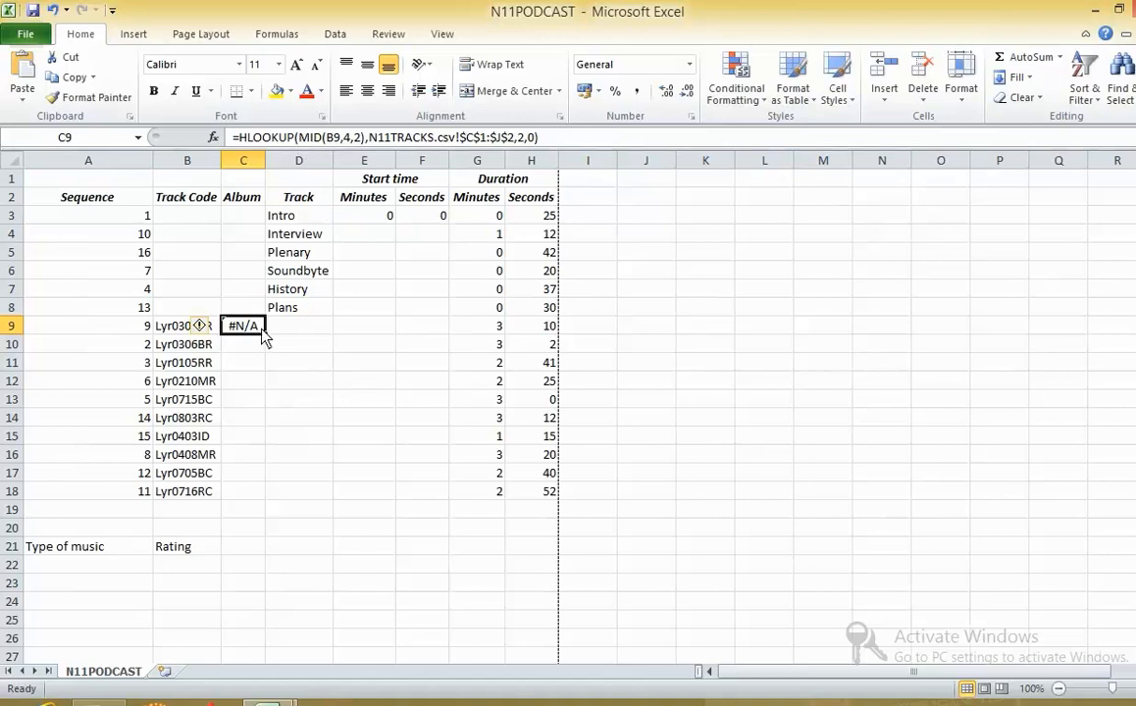
left_click(298, 138)
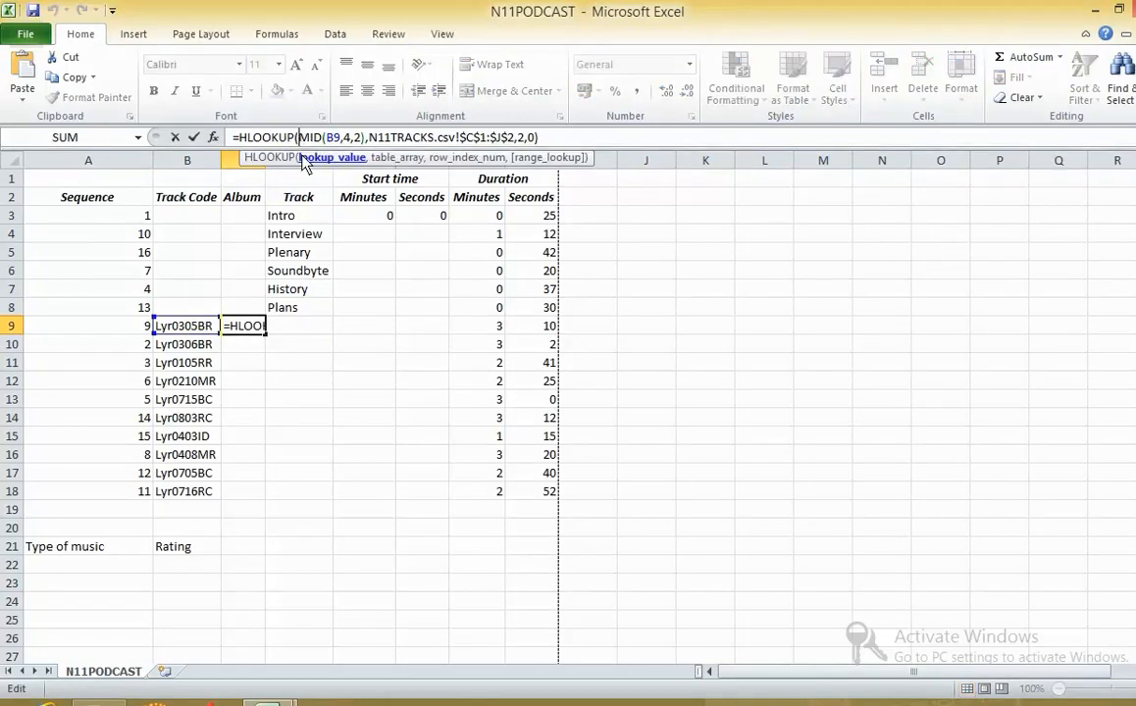
right_click(953, 226)
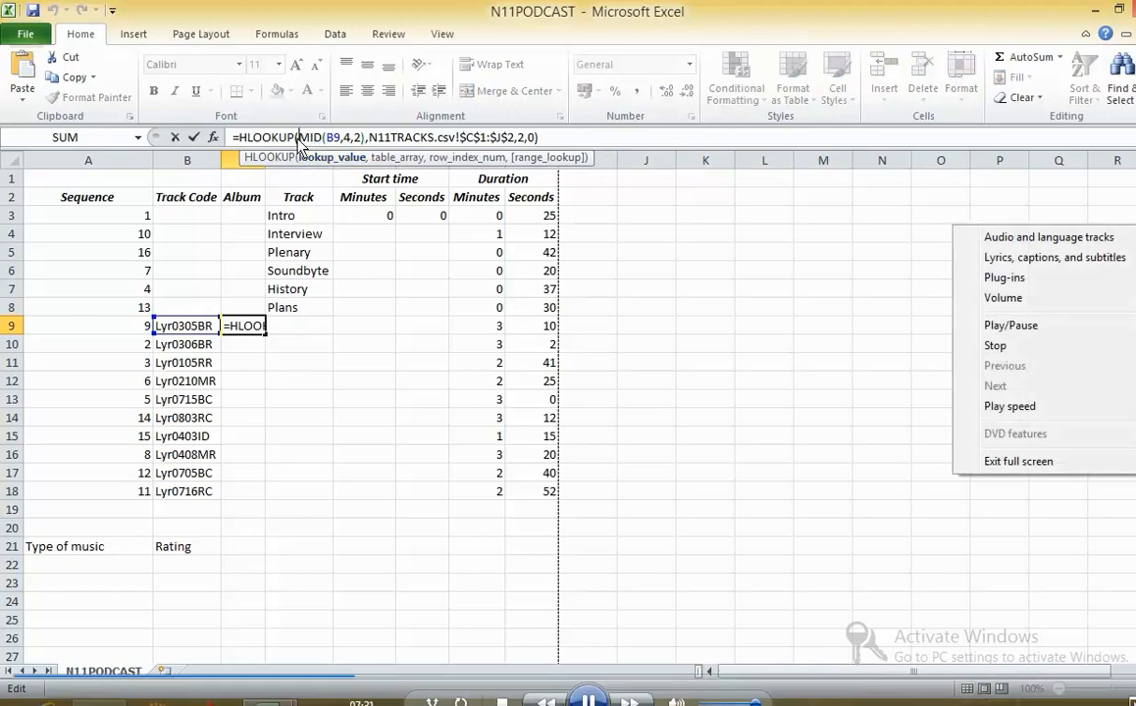
left_click_drag(298, 138, 365, 145)
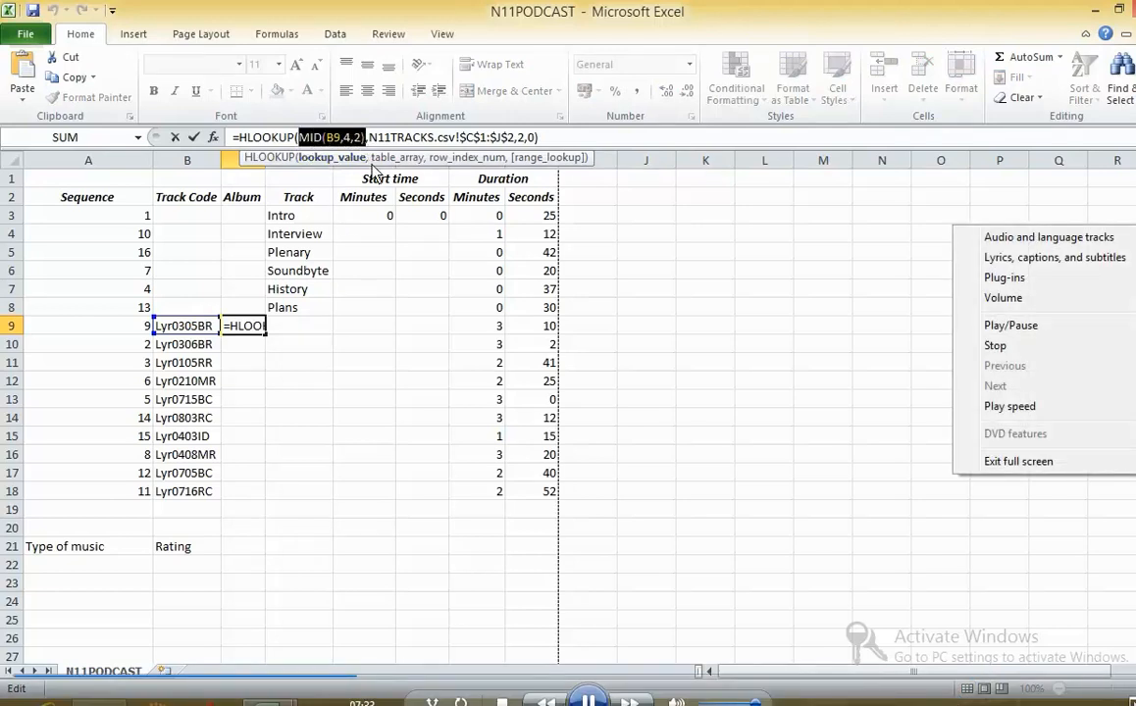
left_click(192, 138)
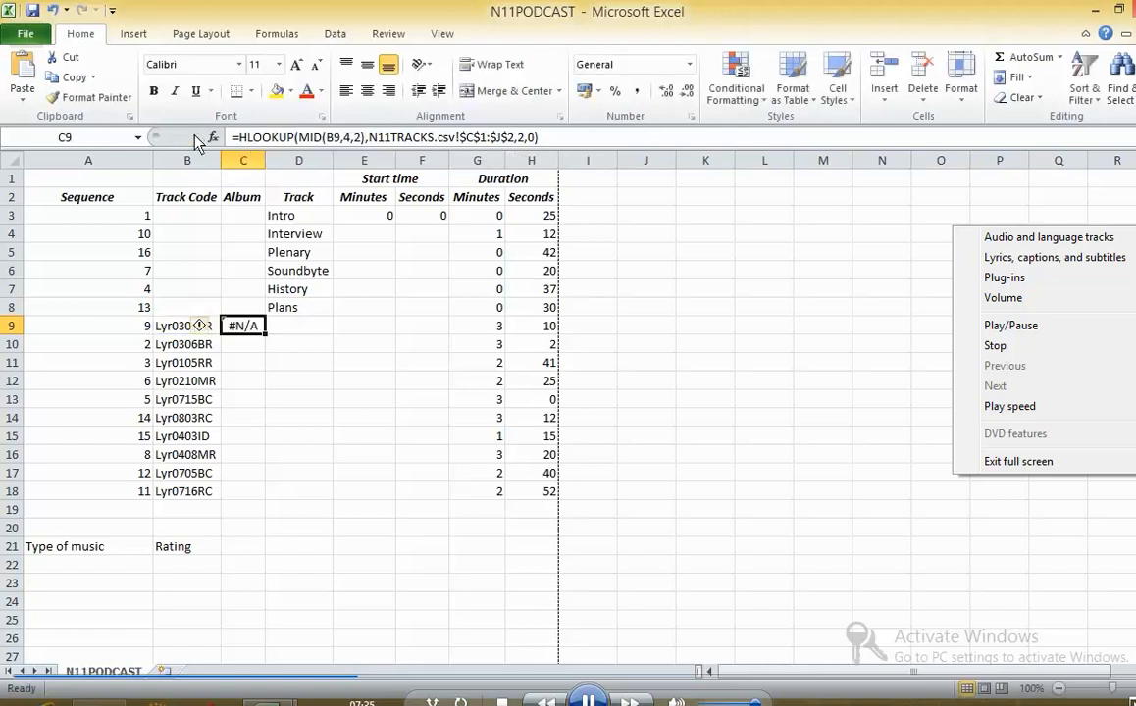
- Wrap the MID function in VALUE so the C9 formula looks up VALUE(MID(B9,4,2))
left_click(298, 138)
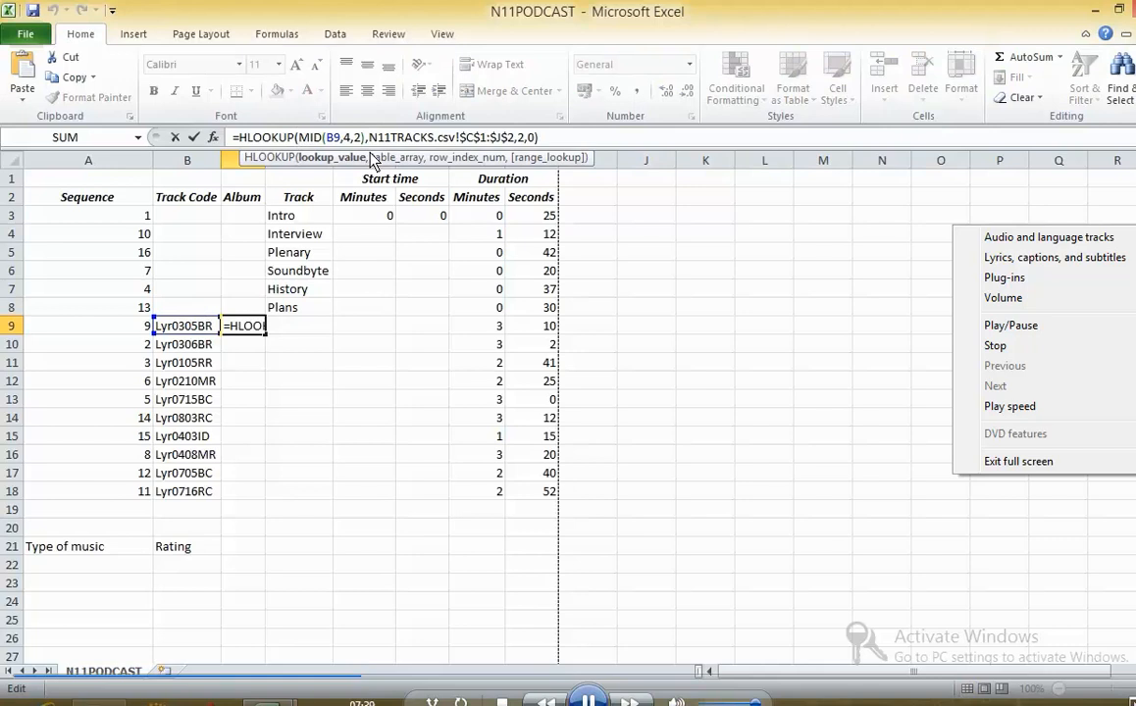
type("VALUE")
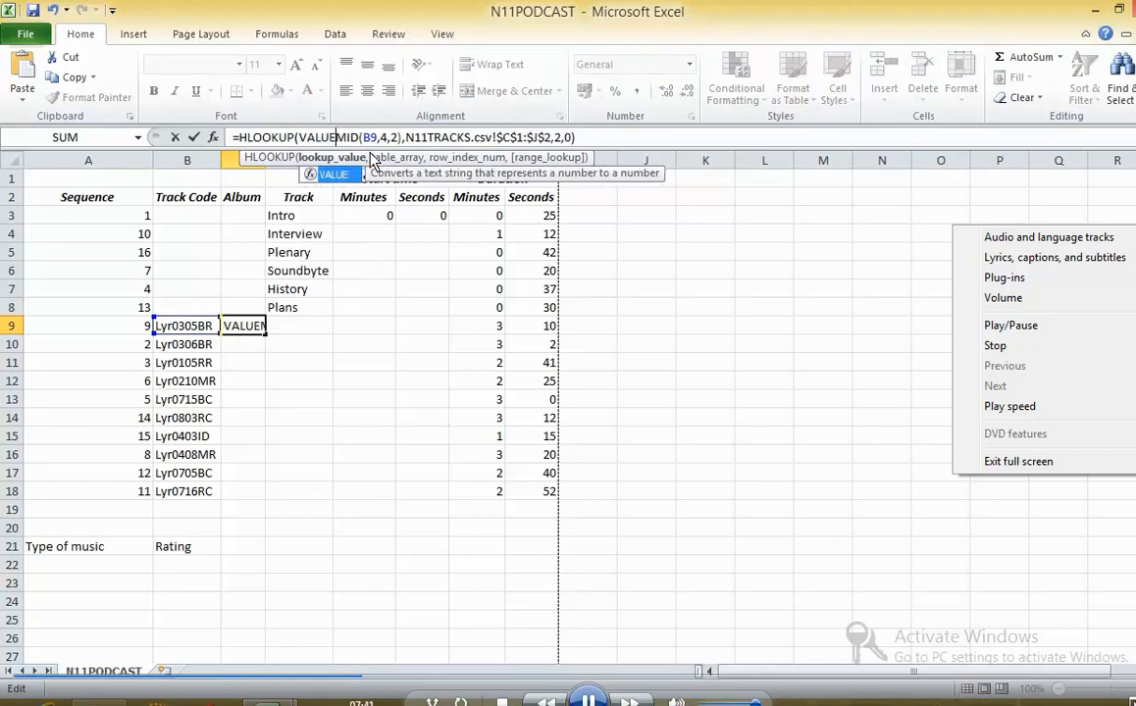
type("(")
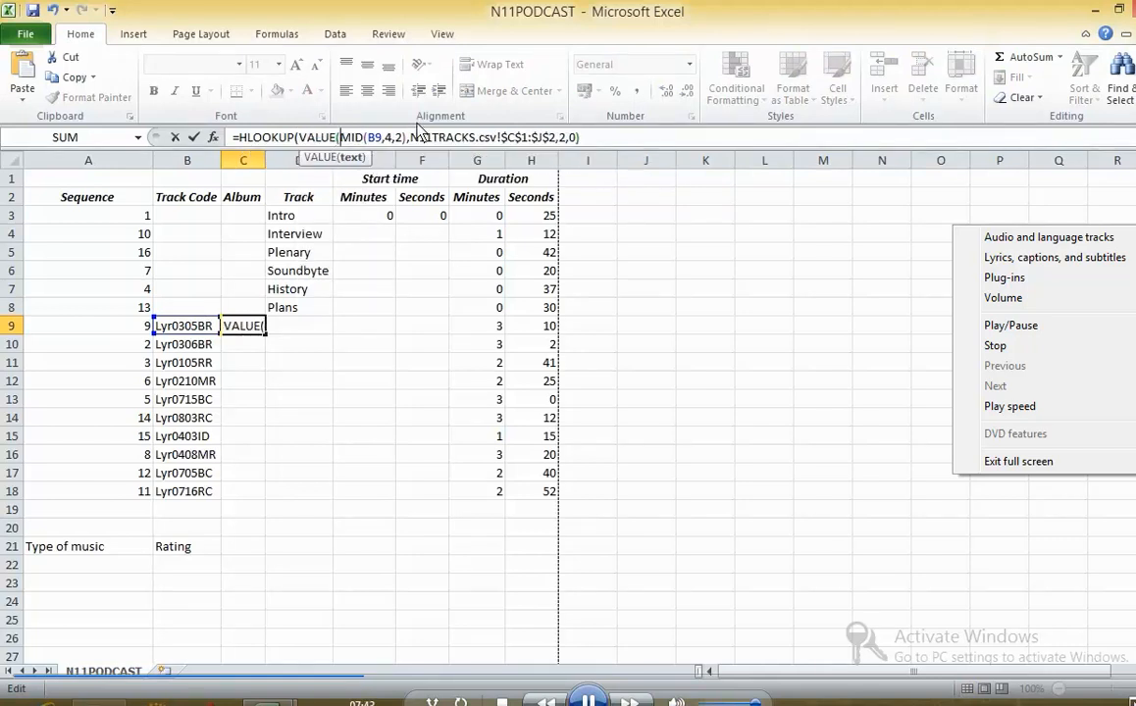
left_click(408, 138)
type(")")
key("Return")
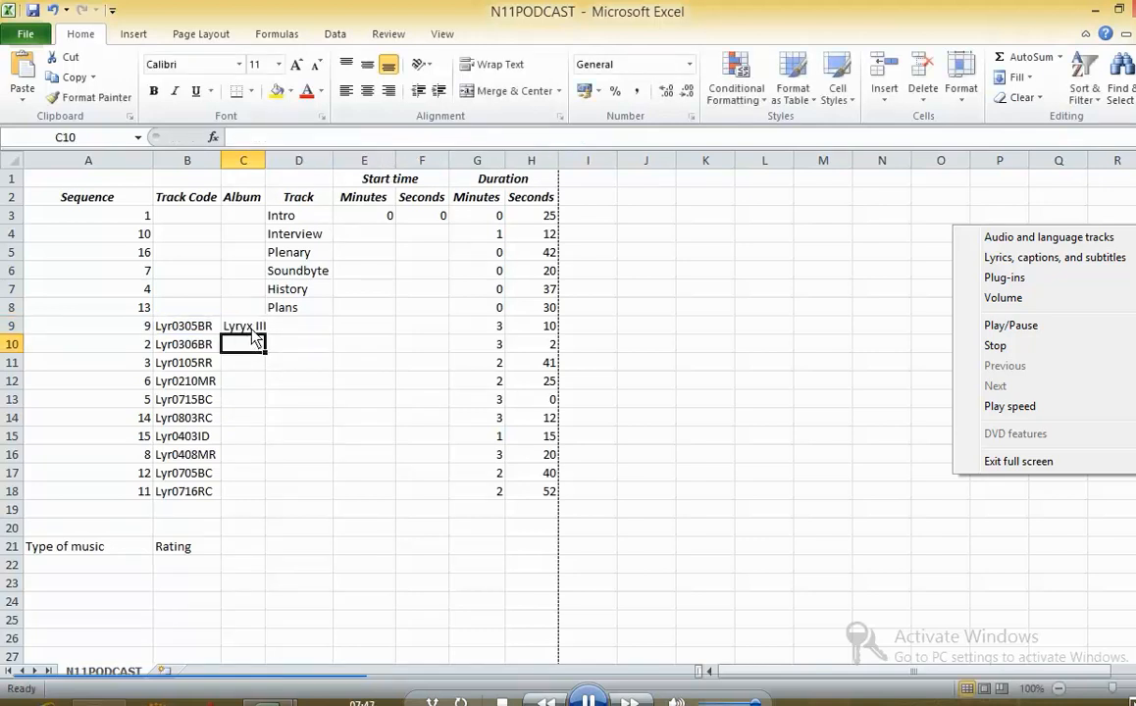
- Fill the album lookup formula from C9 down to C18 and autofit the Album column's width
left_click(252, 328)
double_click(264, 334)
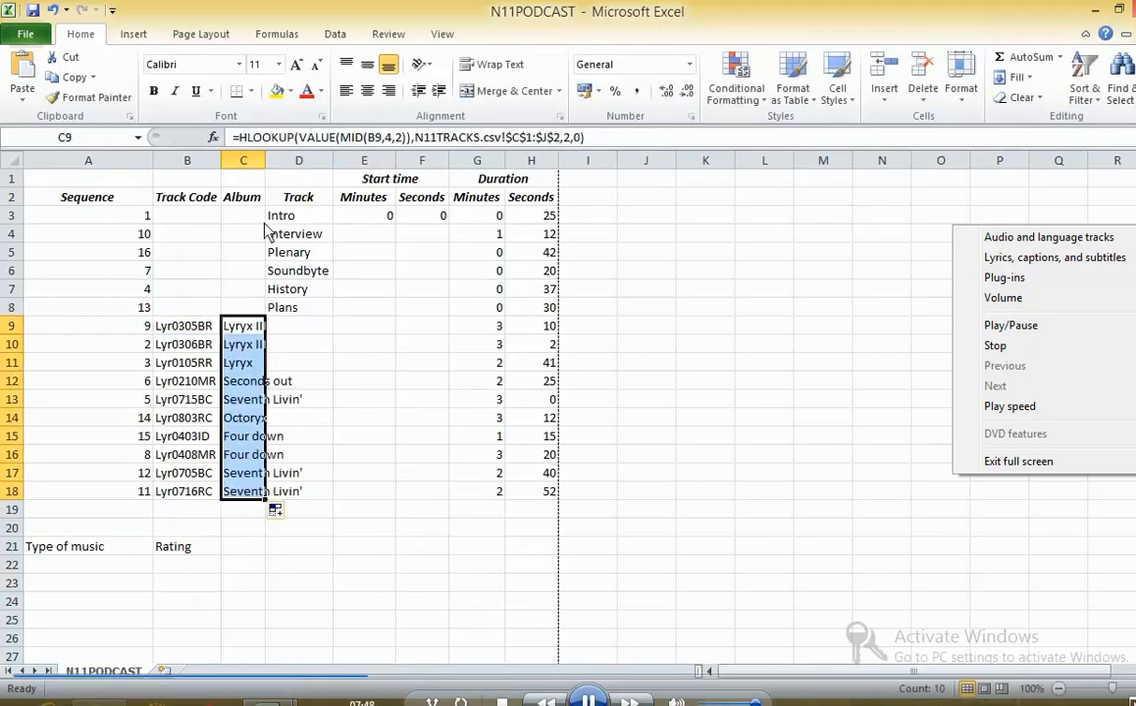
double_click(264, 161)
left_click(278, 397)
- Return to the exam paper and read on to the next spreadsheet task
key("alt+Tab")
key("alt+Tab")
key("Tab")
scroll(406, 372, "down", 8)
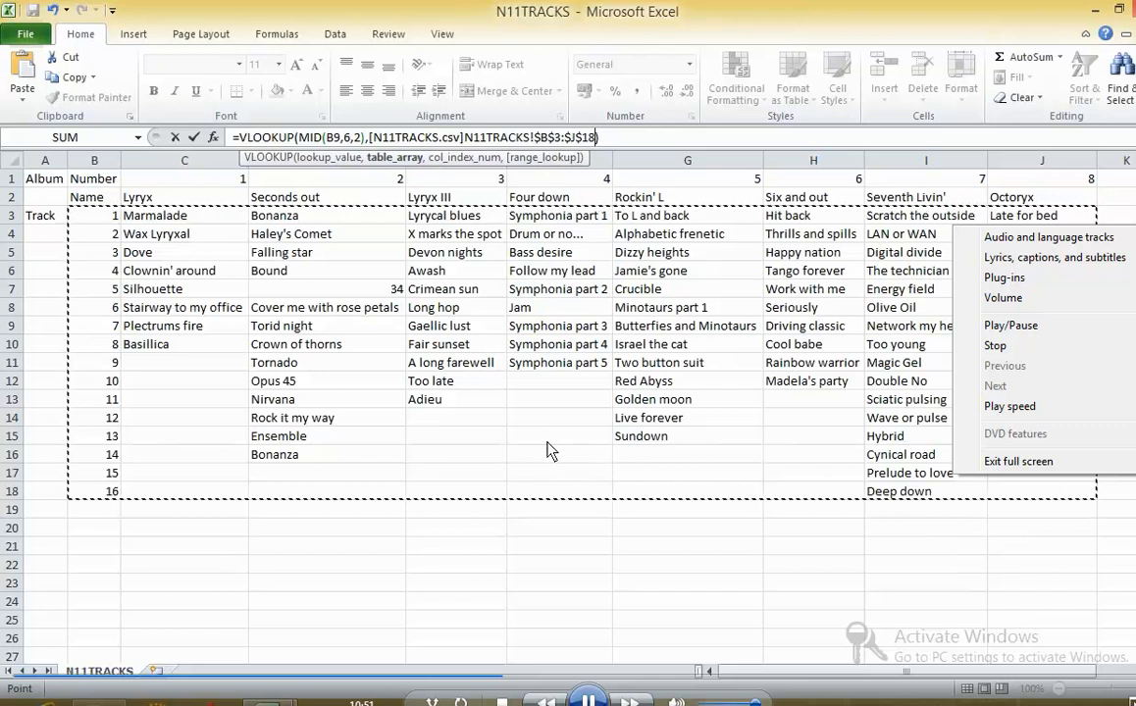
- Continue the D9 VLOOKUP formula past its table range $B$3:$J$18 to the column index argument, returning to N11PODCAST
type(",")
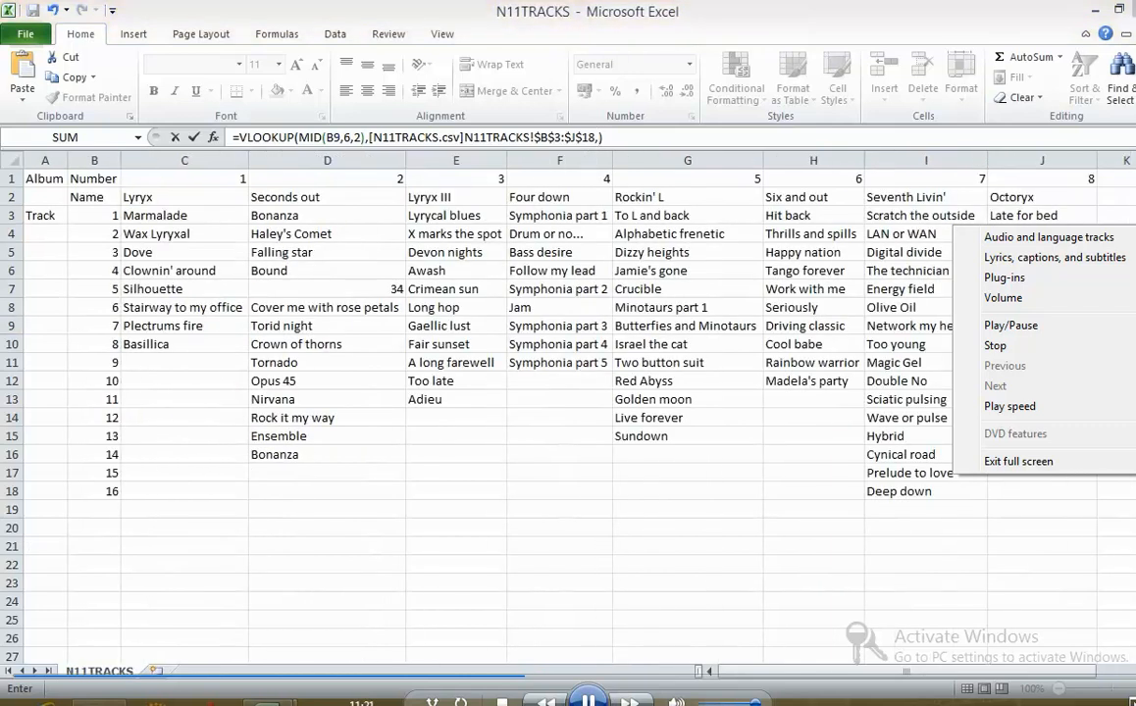
left_click(989, 698)
left_click(963, 625)
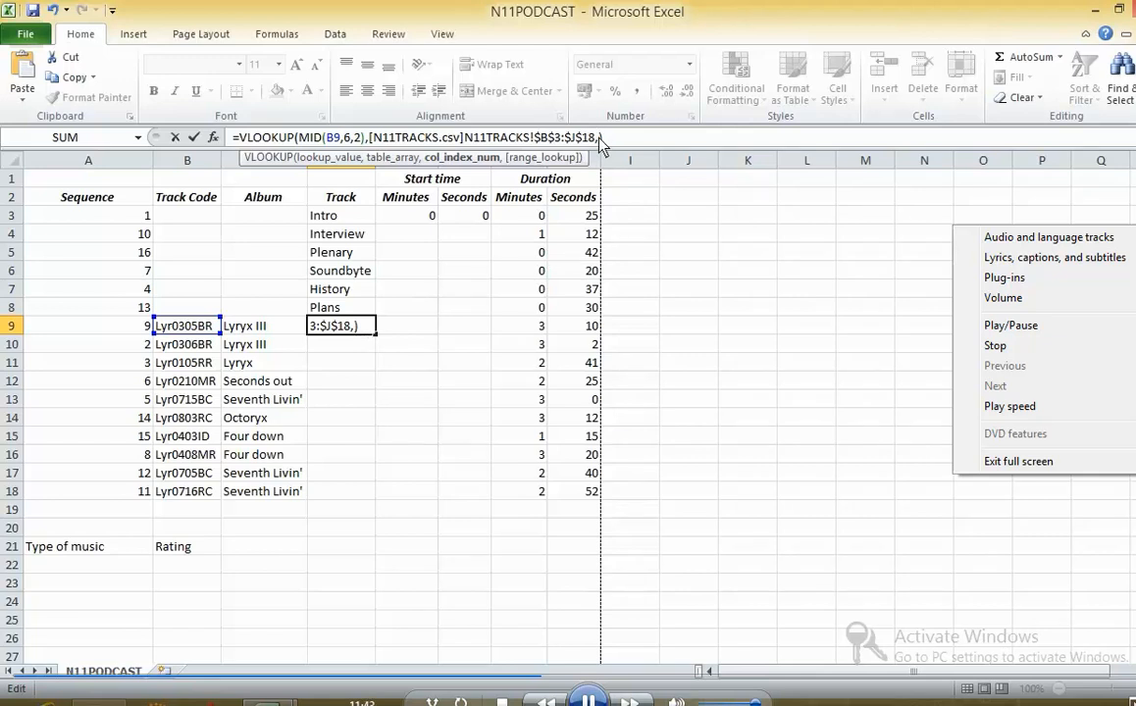
left_click(1052, 170)
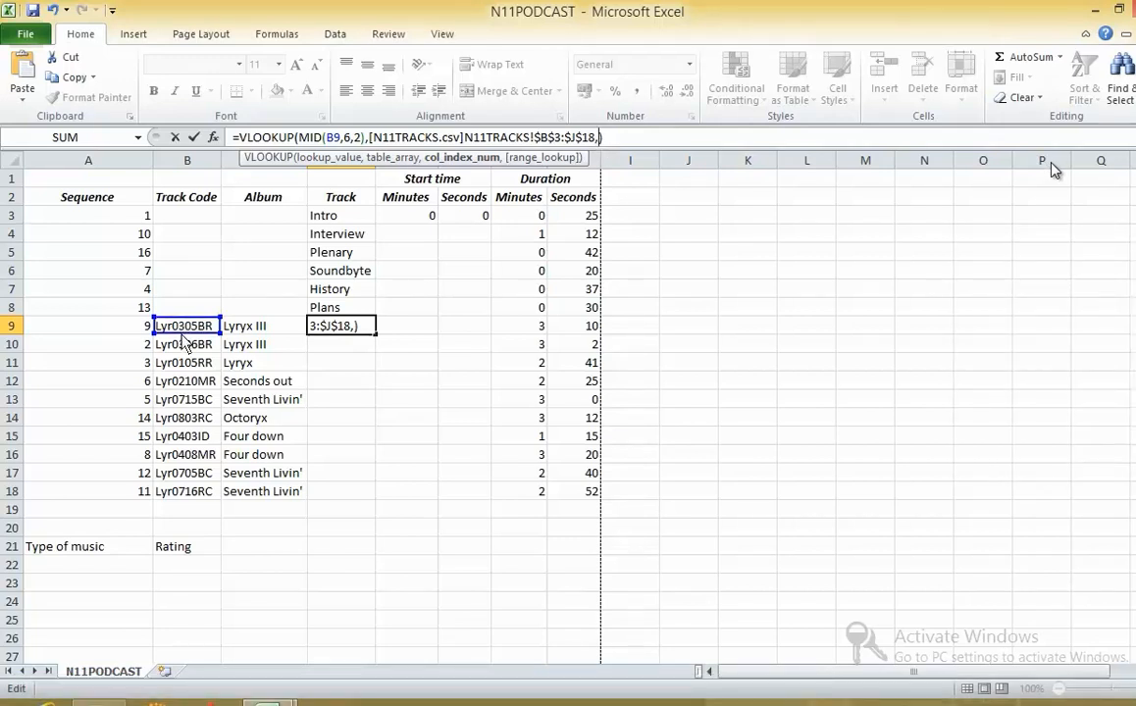
right_click(1053, 170)
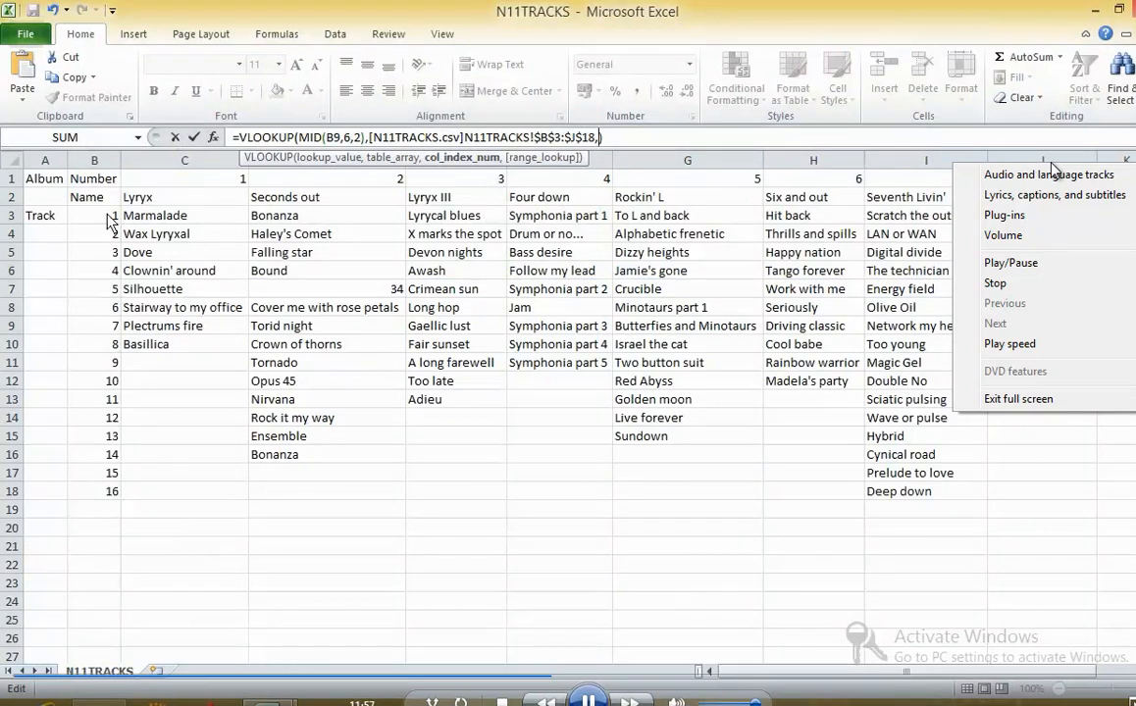
left_click(1047, 157)
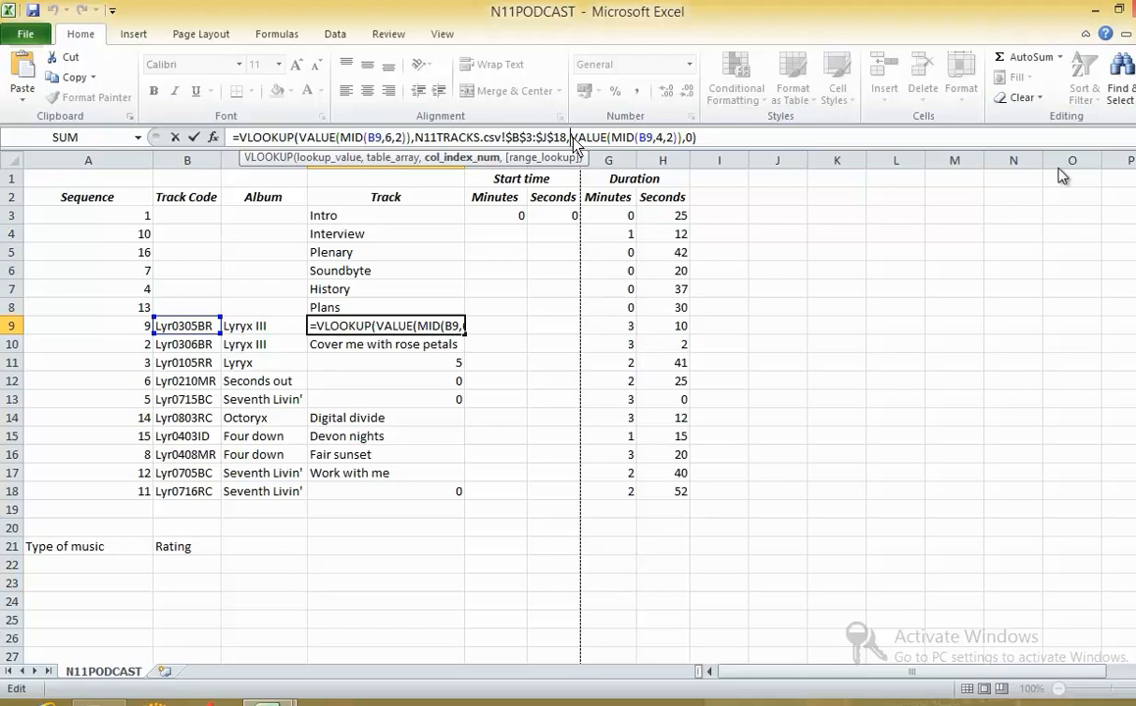
- Change the D9 formula's column index argument to 1+VALUE(MID(B9,4,2)) and fill the formula down to D18
left_click(263, 699)
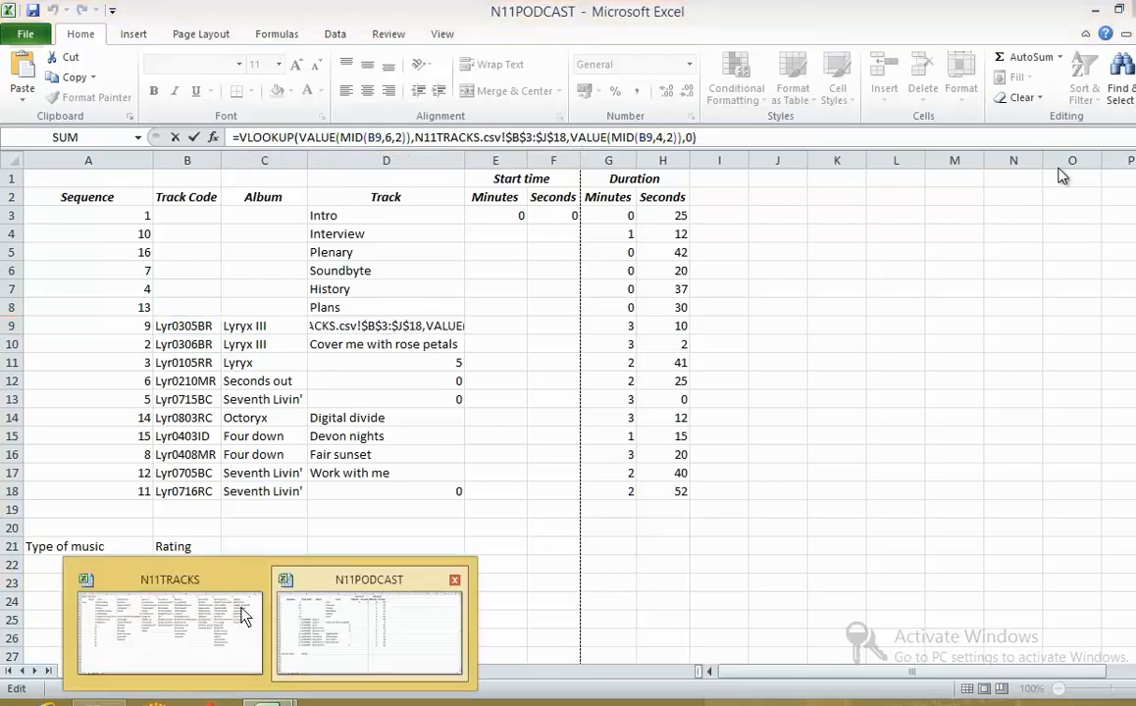
left_click(235, 614)
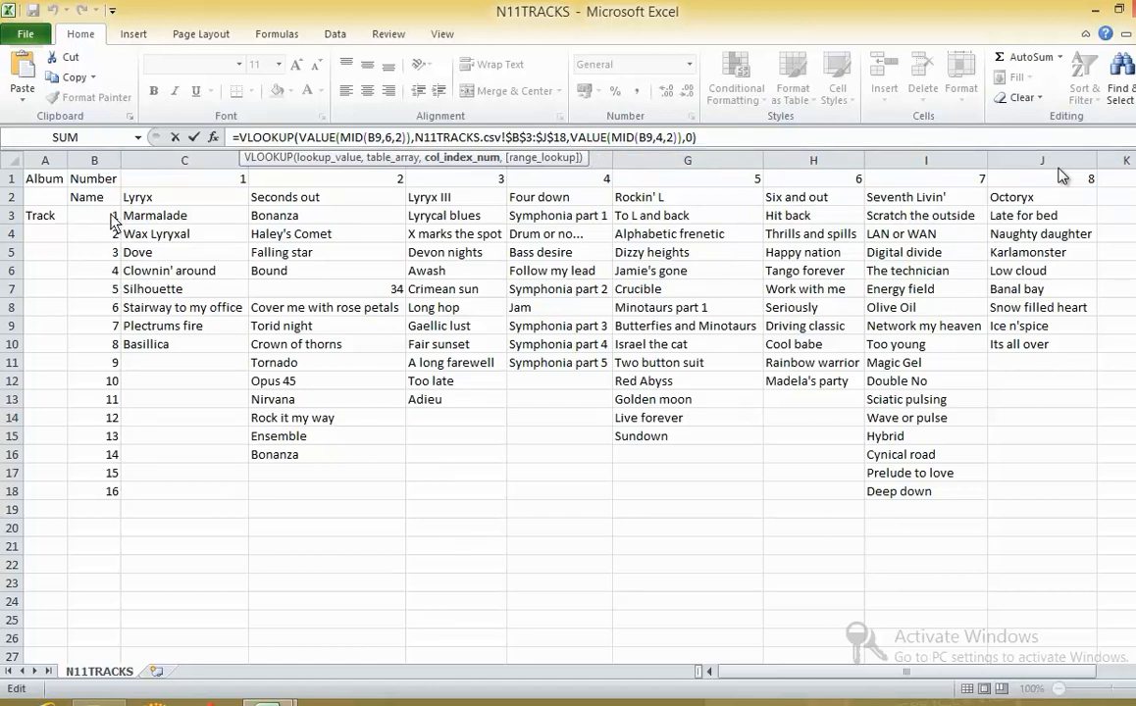
type("1")
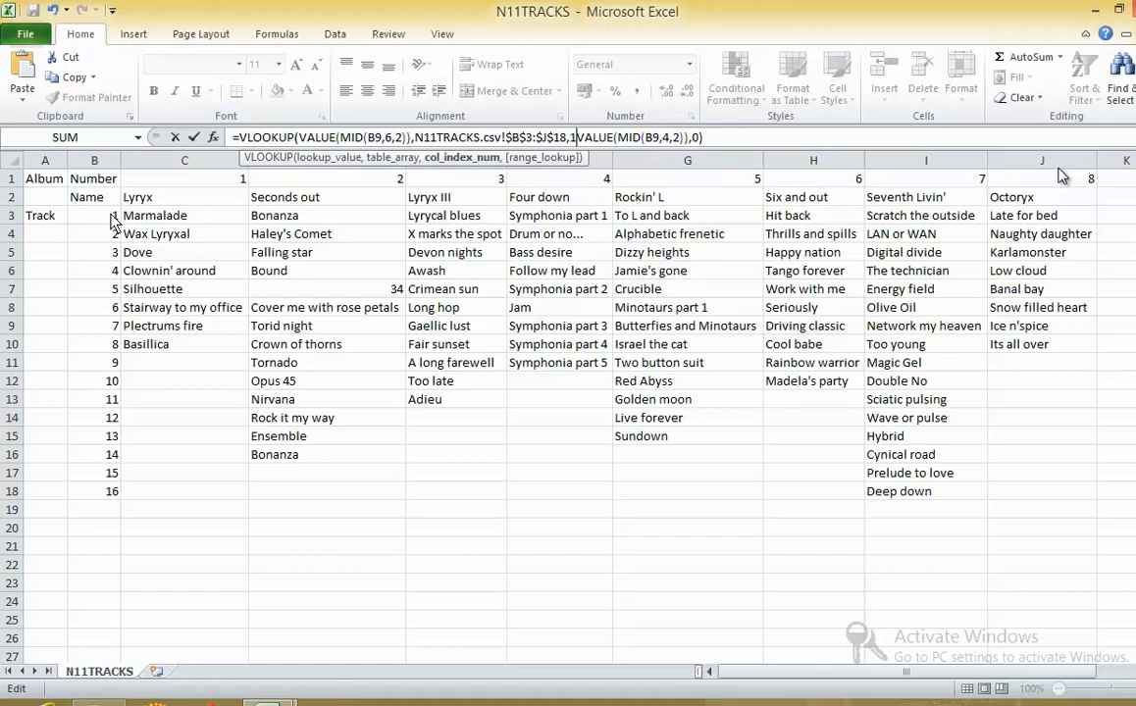
type("+")
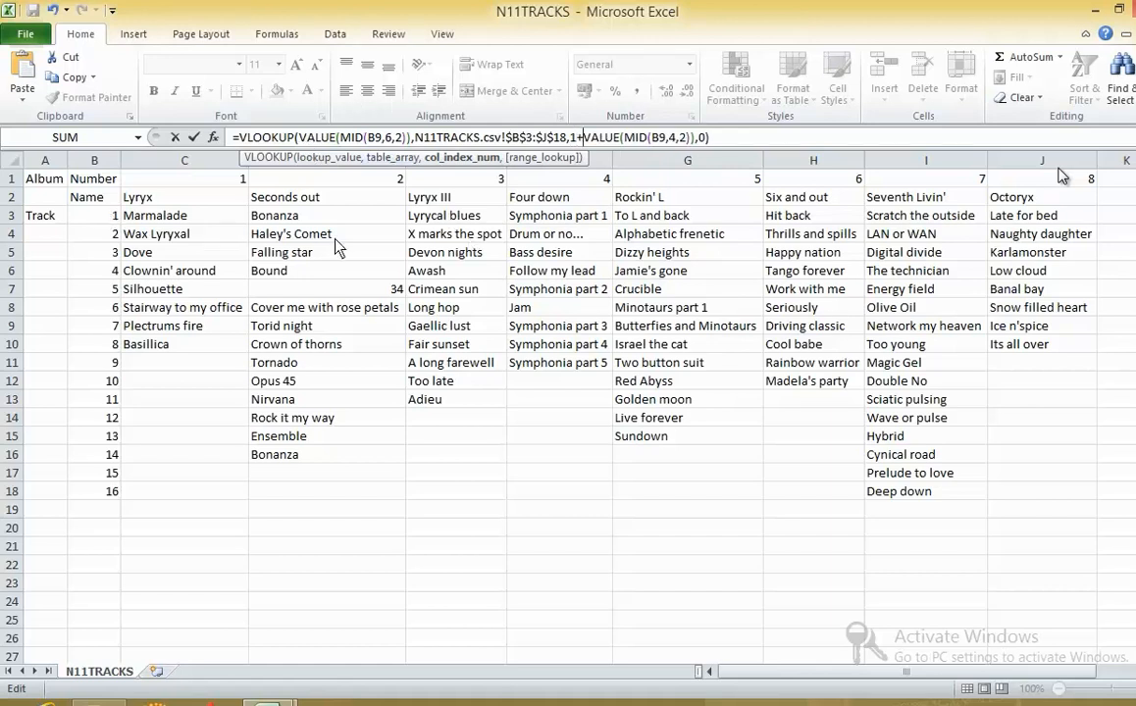
left_click(191, 141)
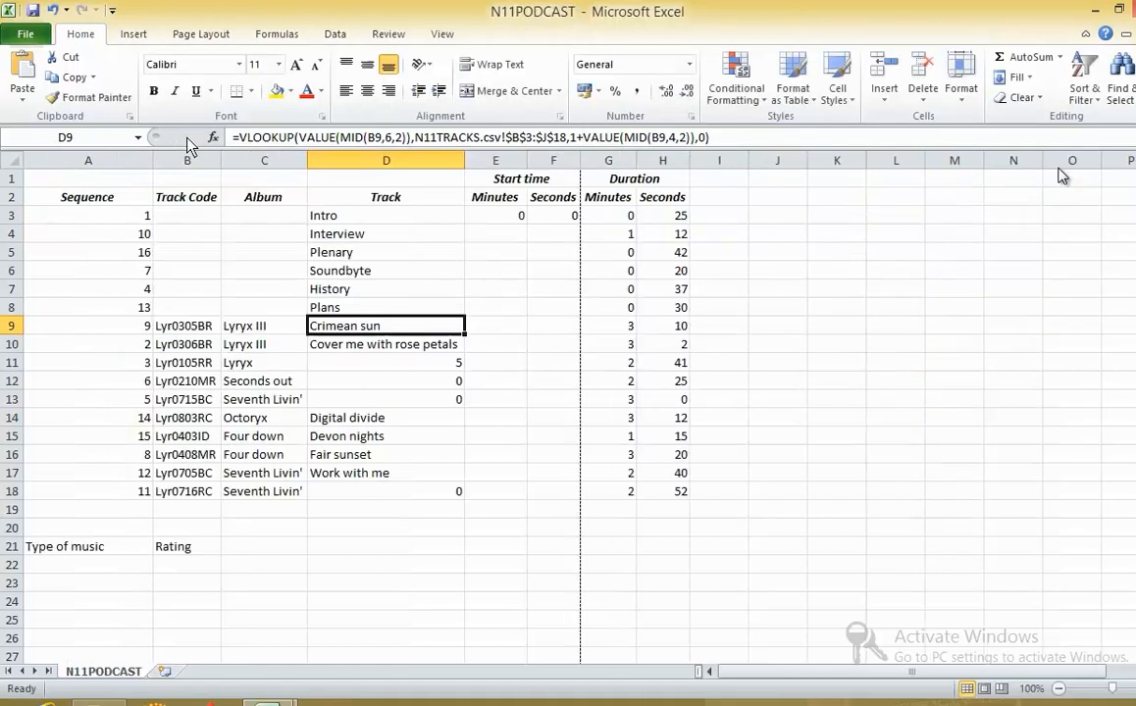
double_click(466, 335)
left_click(450, 328)
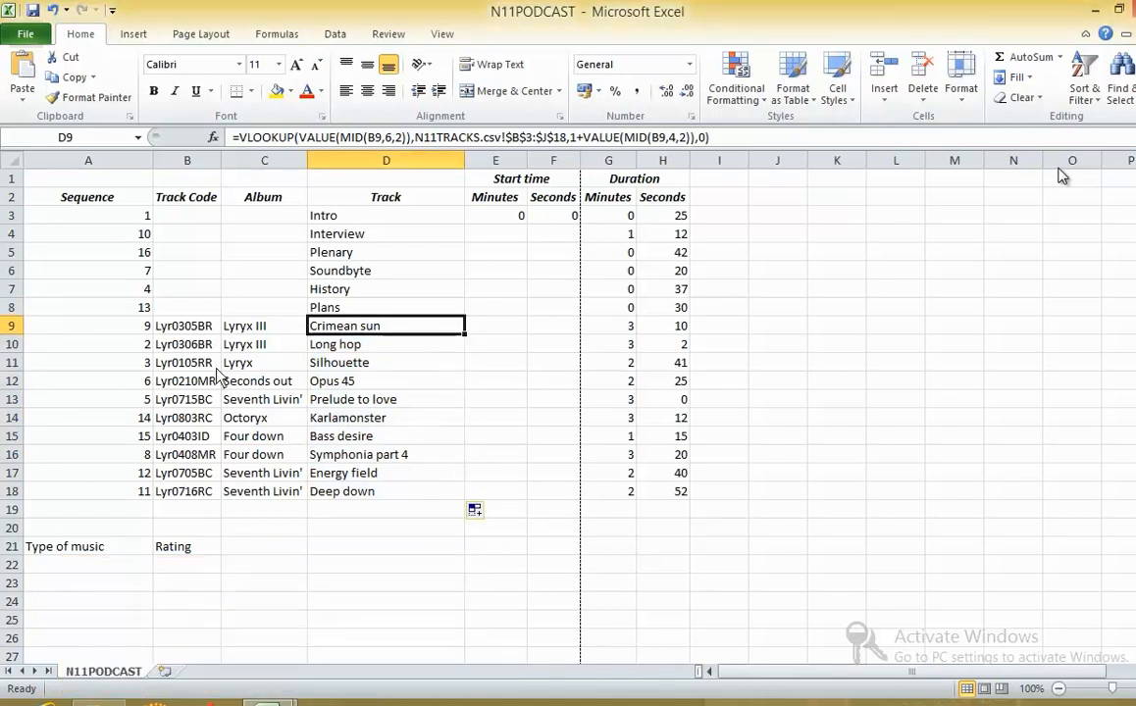
- Check the returned track titles against the track table C3:J18 in N11TRACKS, returning to D9 in N11PODCAST
mouse_move(263, 698)
left_click(183, 627)
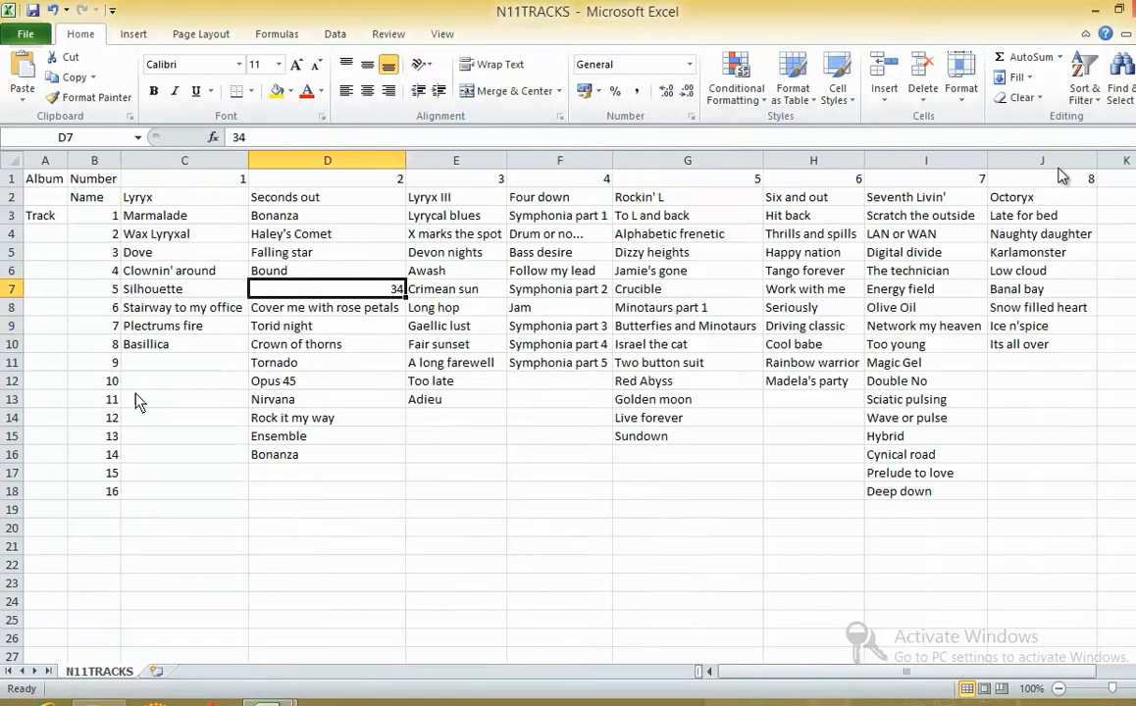
left_click(152, 215)
left_click(157, 227)
left_click(165, 217)
left_click_drag(167, 221, 1010, 505)
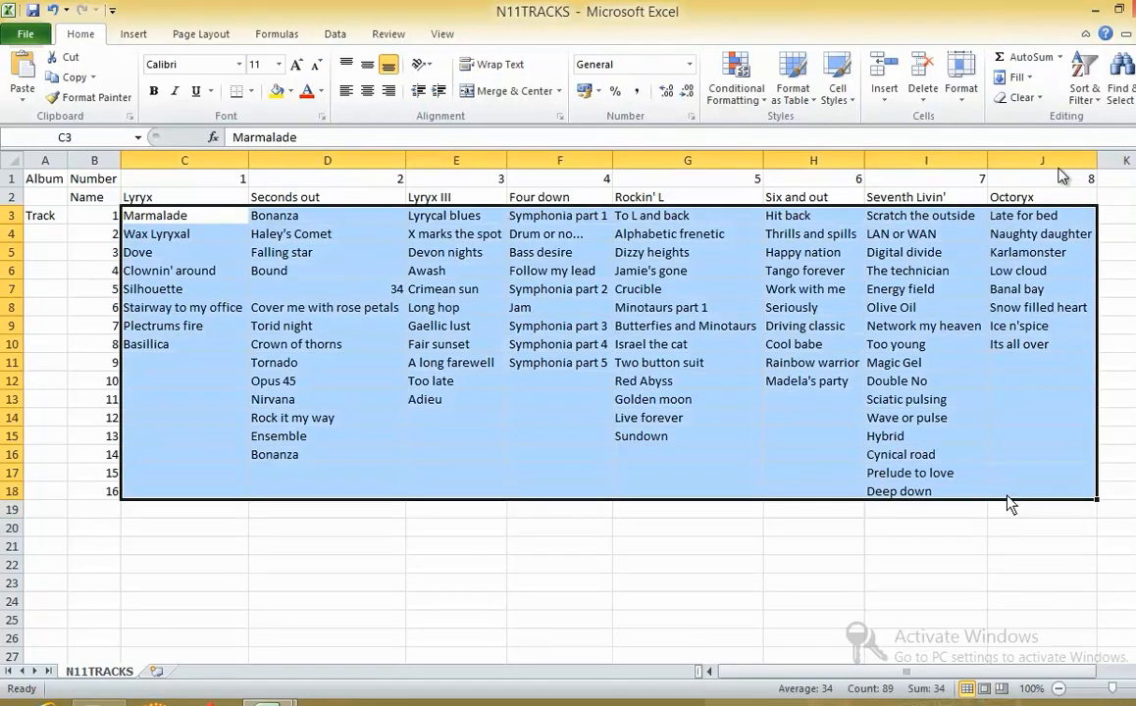
left_click(267, 698)
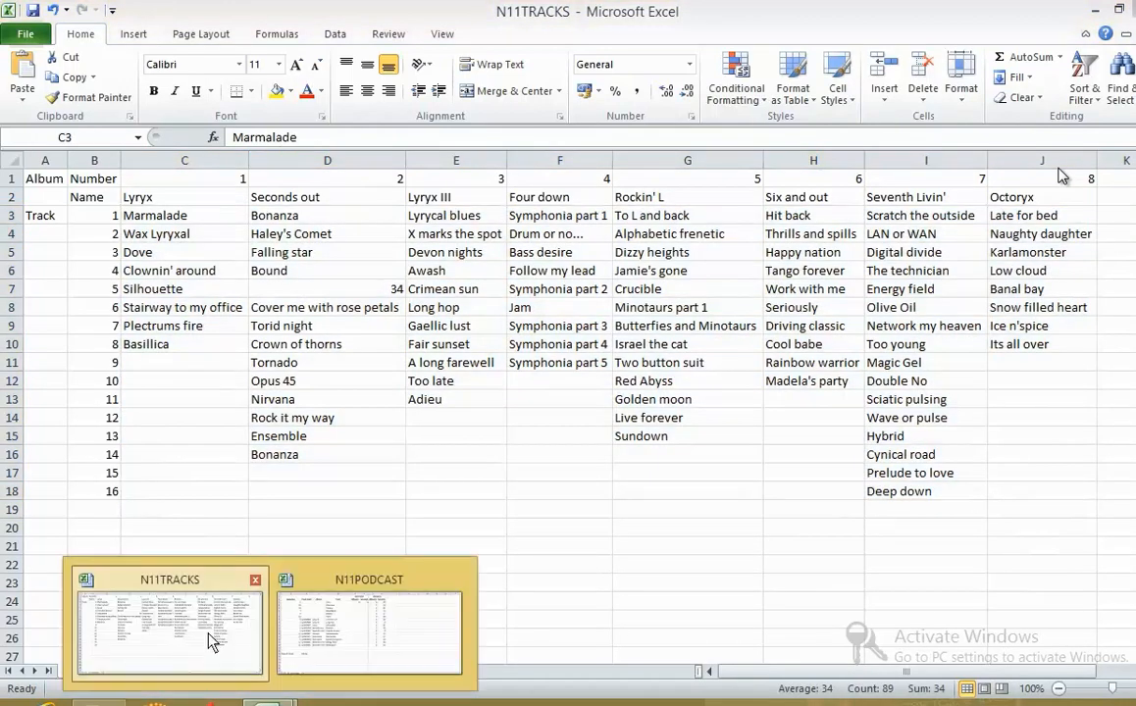
left_click(188, 572)
left_click(283, 699)
left_click(307, 652)
left_click(382, 343)
left_click(380, 330)
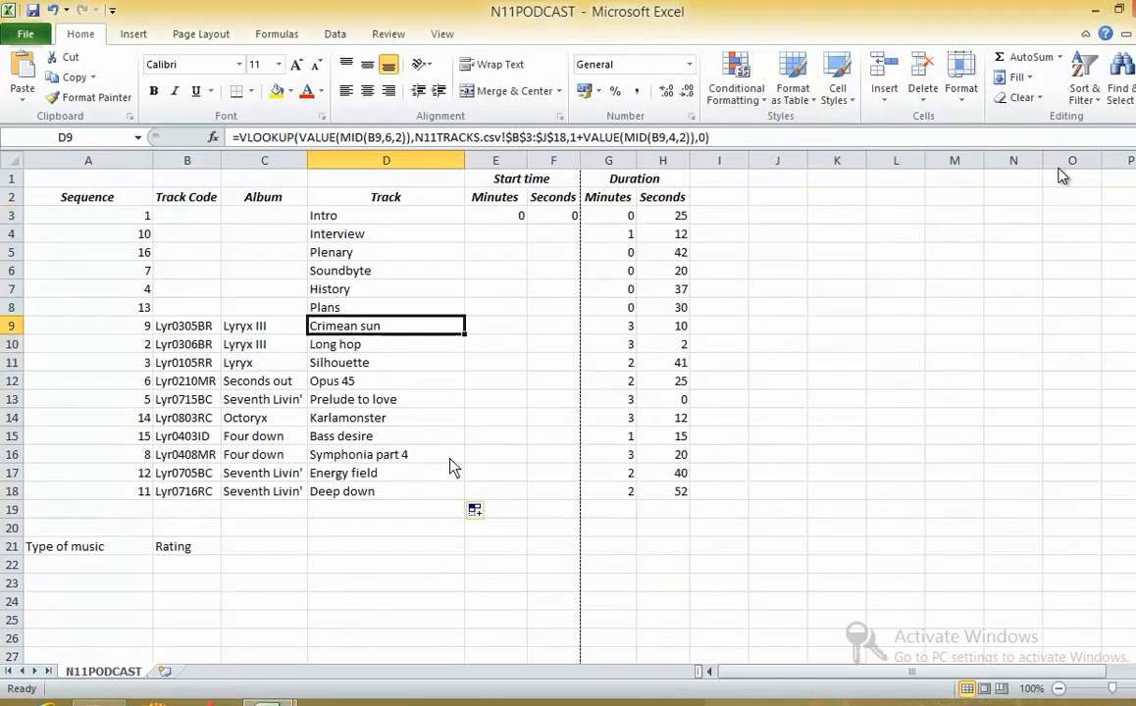
- Read the next exam tasks and sort the podcast data into ascending order on the Sequence column
key("alt+Tab")
key("alt+Tab")
key("alt+Tab")
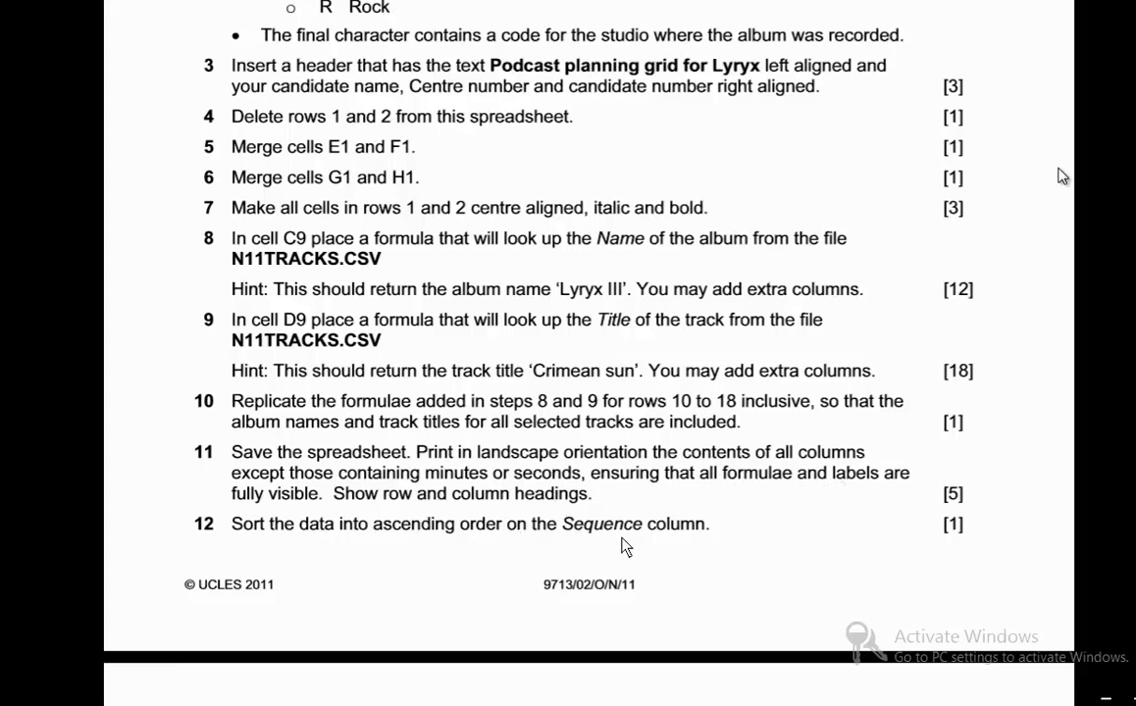
scroll(651, 545, "down", 2)
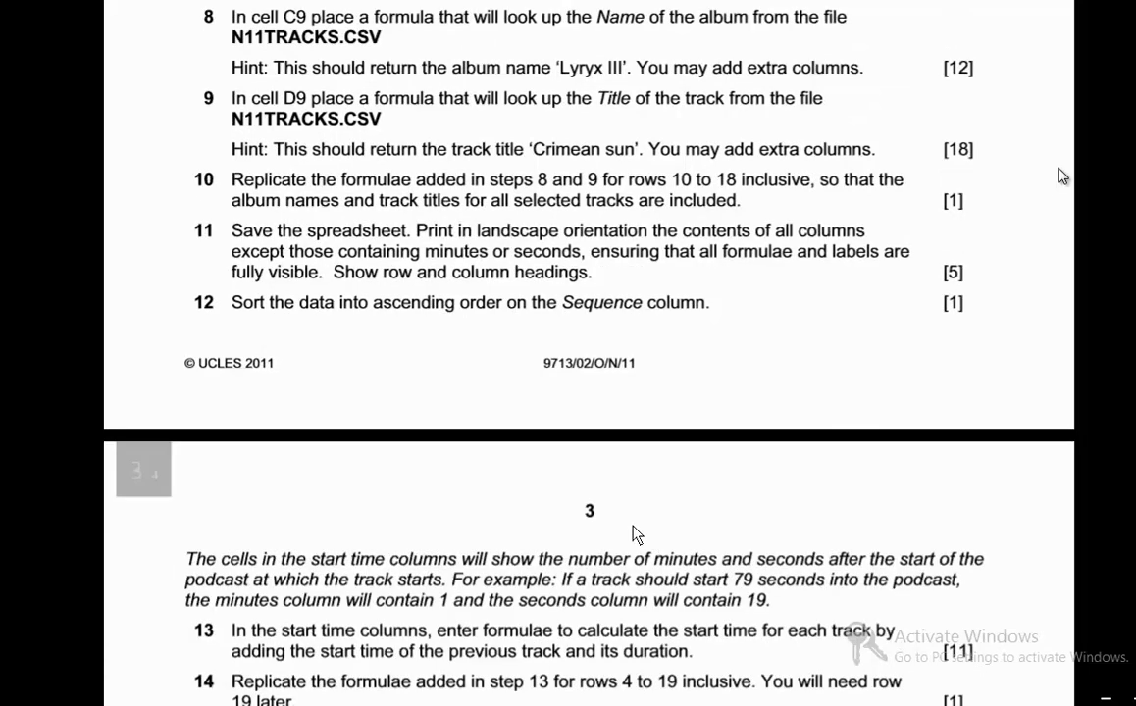
key("alt+Tab")
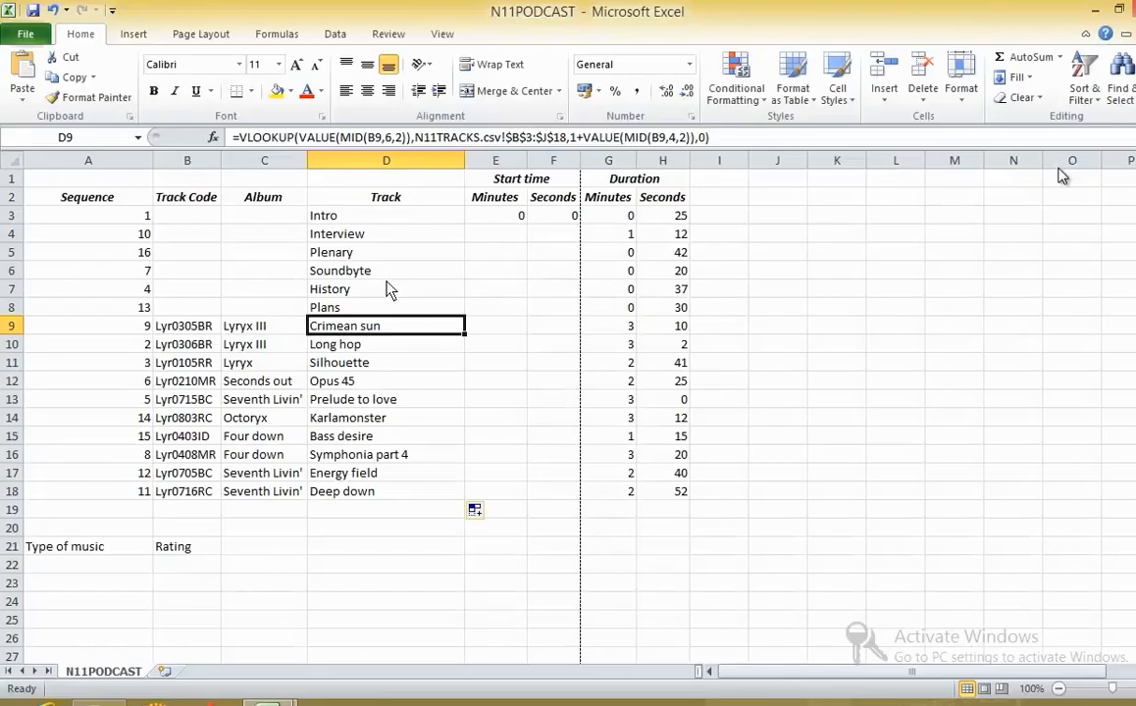
left_click(130, 215)
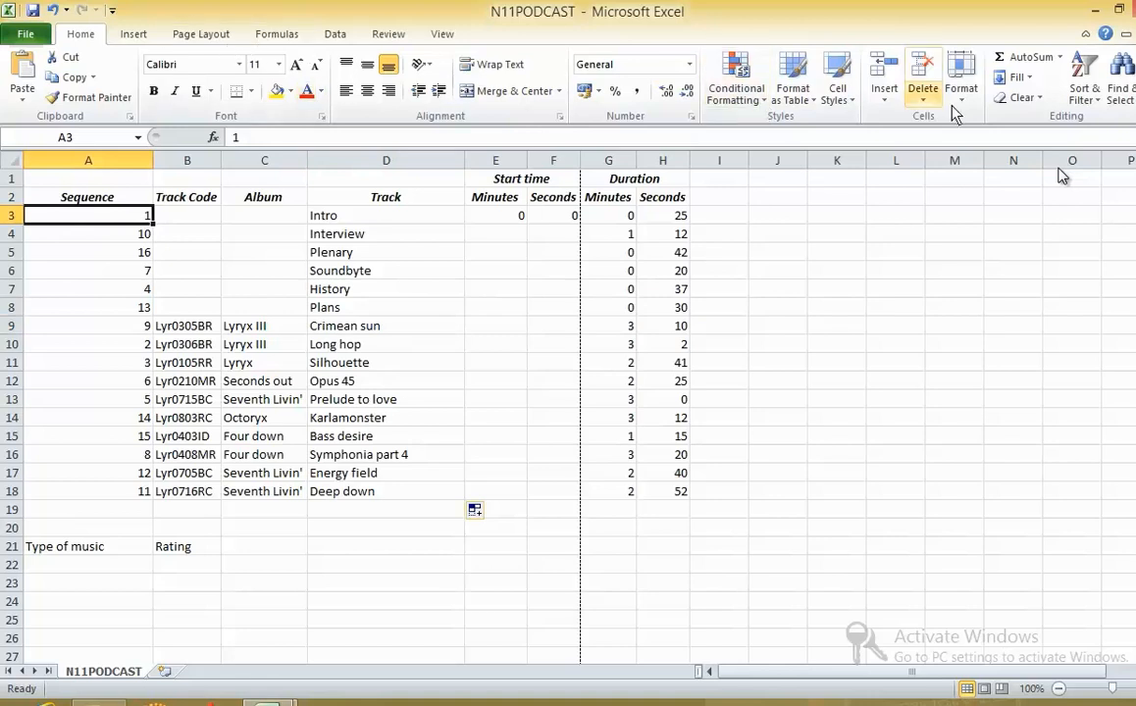
left_click(1083, 86)
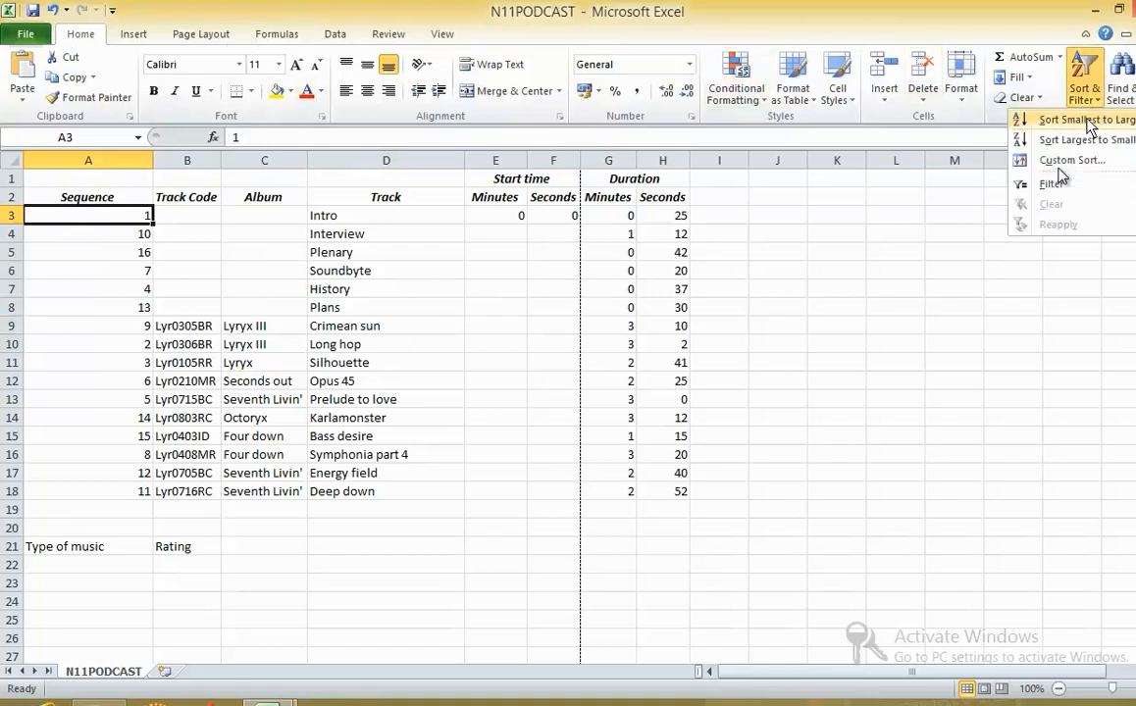
left_click(1065, 119)
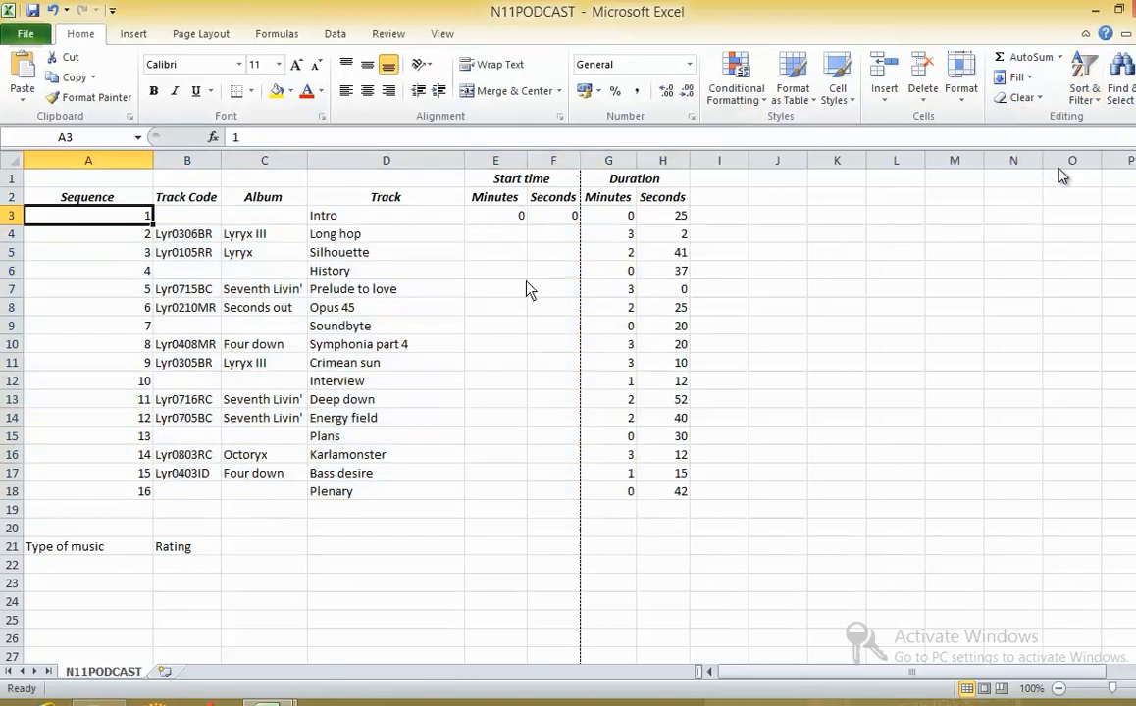
- Show the formulas on the N11PODCAST sheet and autofit all column widths
left_click(142, 233)
key("ctrl+grave")
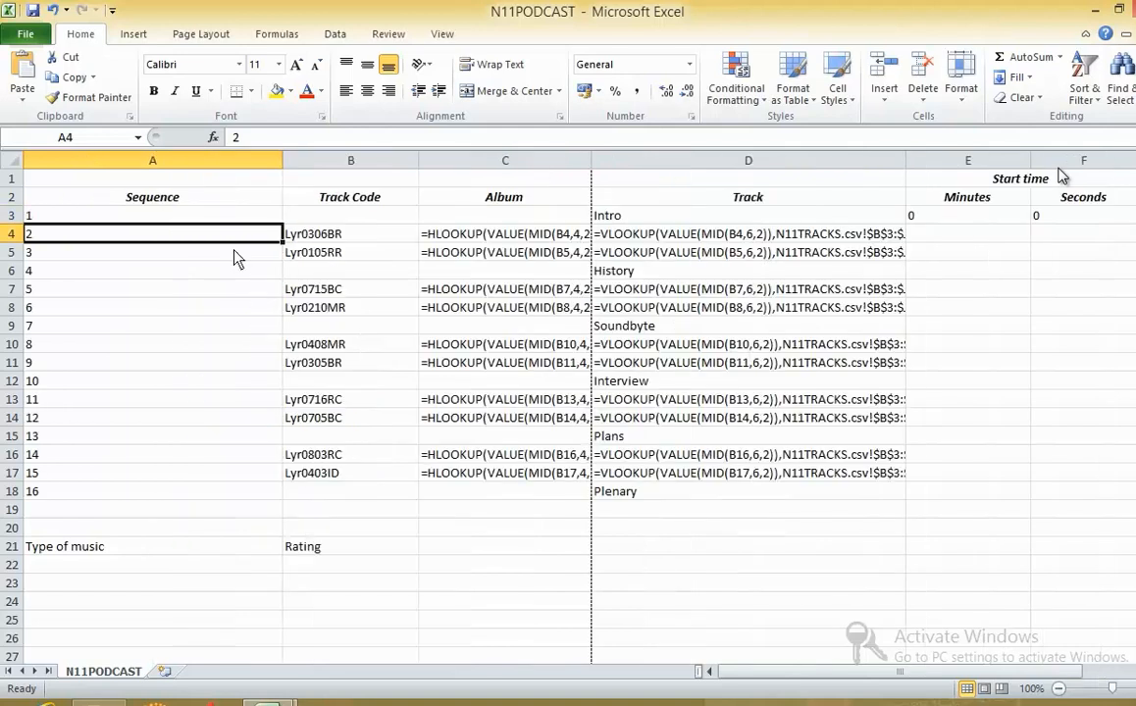
key("ctrl+a")
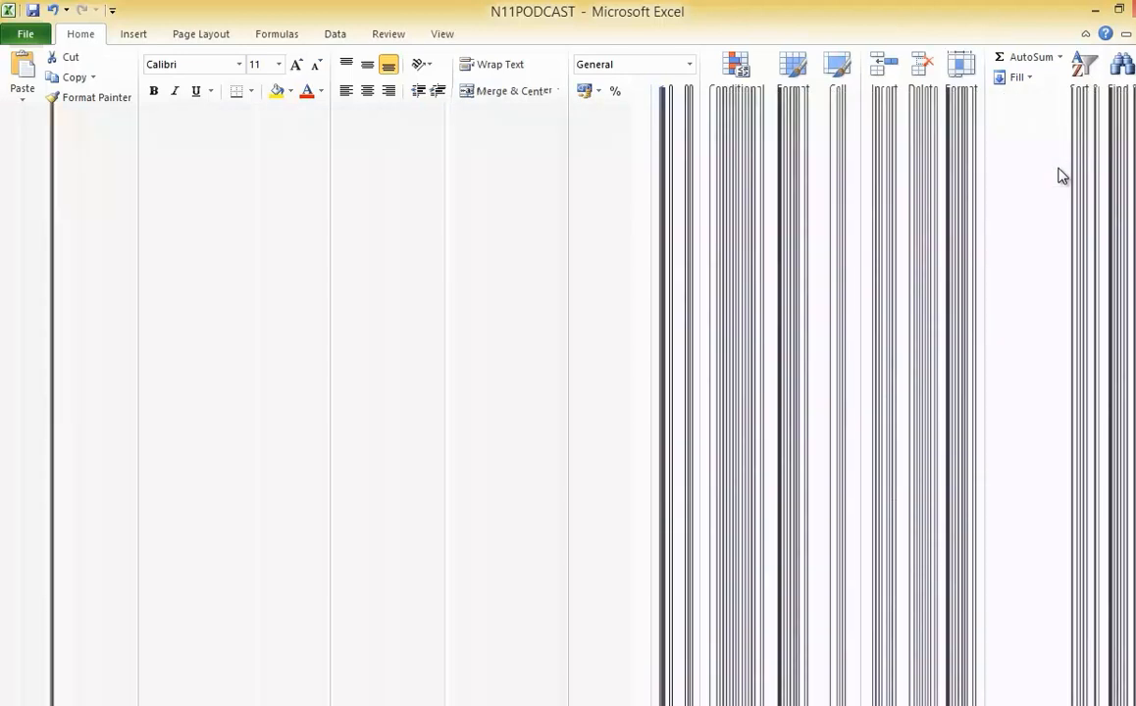
double_click(281, 163)
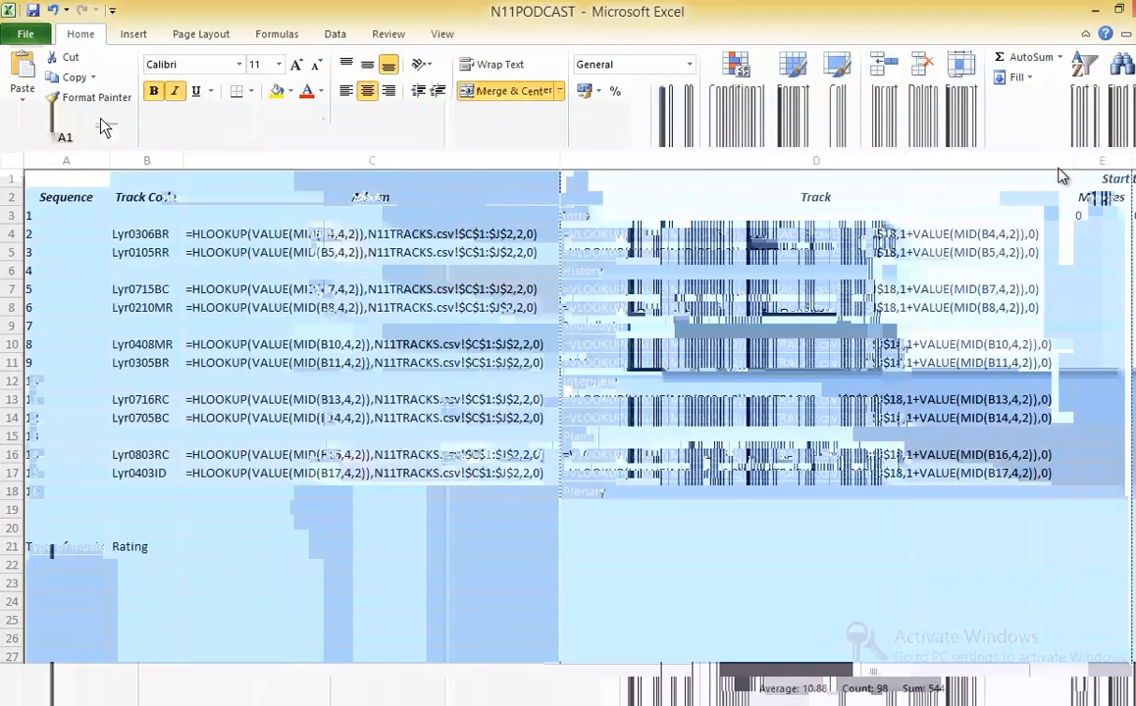
- Set the printout to landscape orientation, fit to 1 page wide by 1 tall, and return to the sheet
left_click(20, 34)
left_click(49, 275)
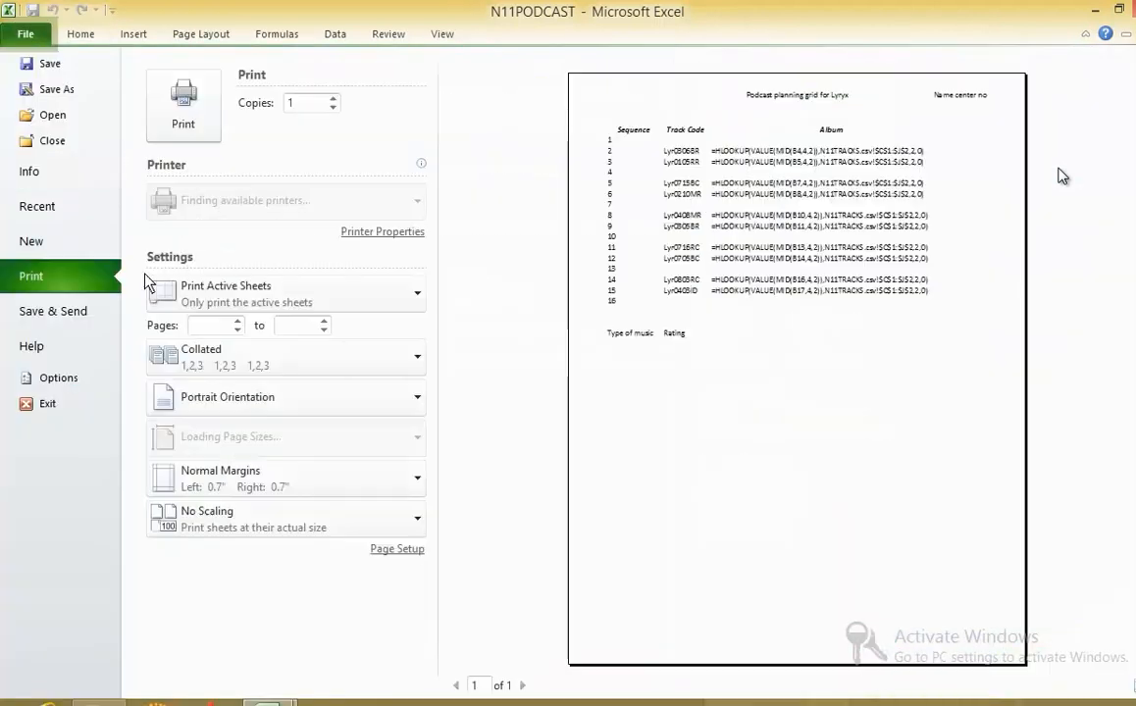
left_click(397, 552)
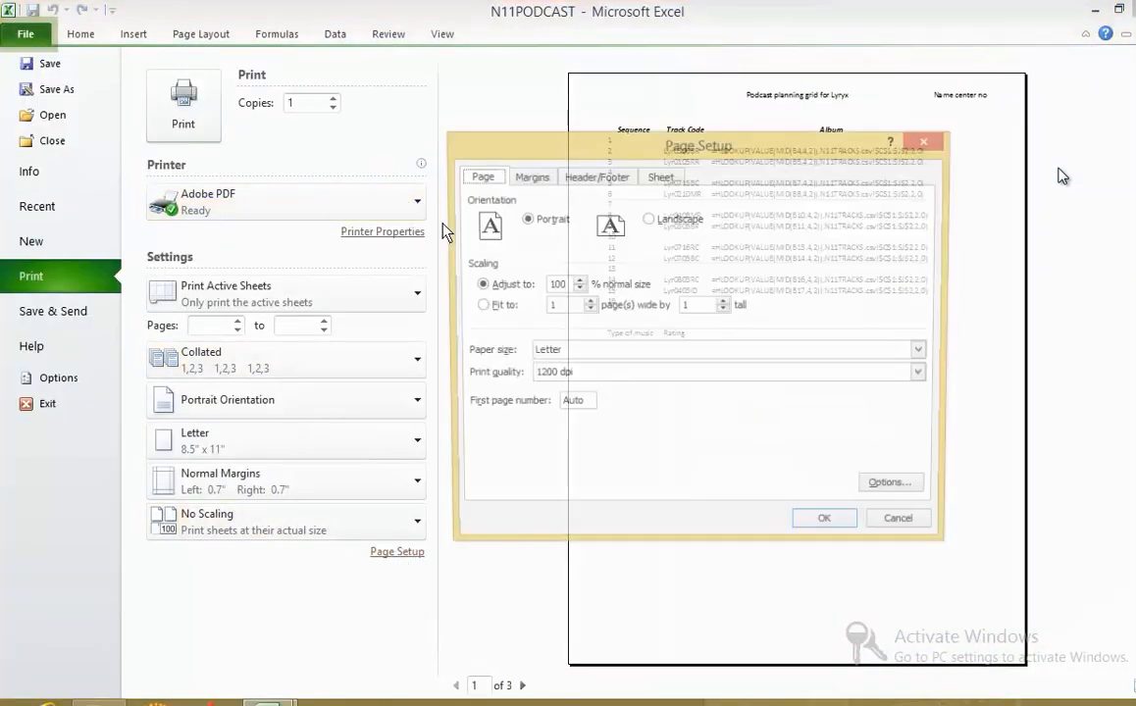
left_click(650, 220)
left_click(477, 306)
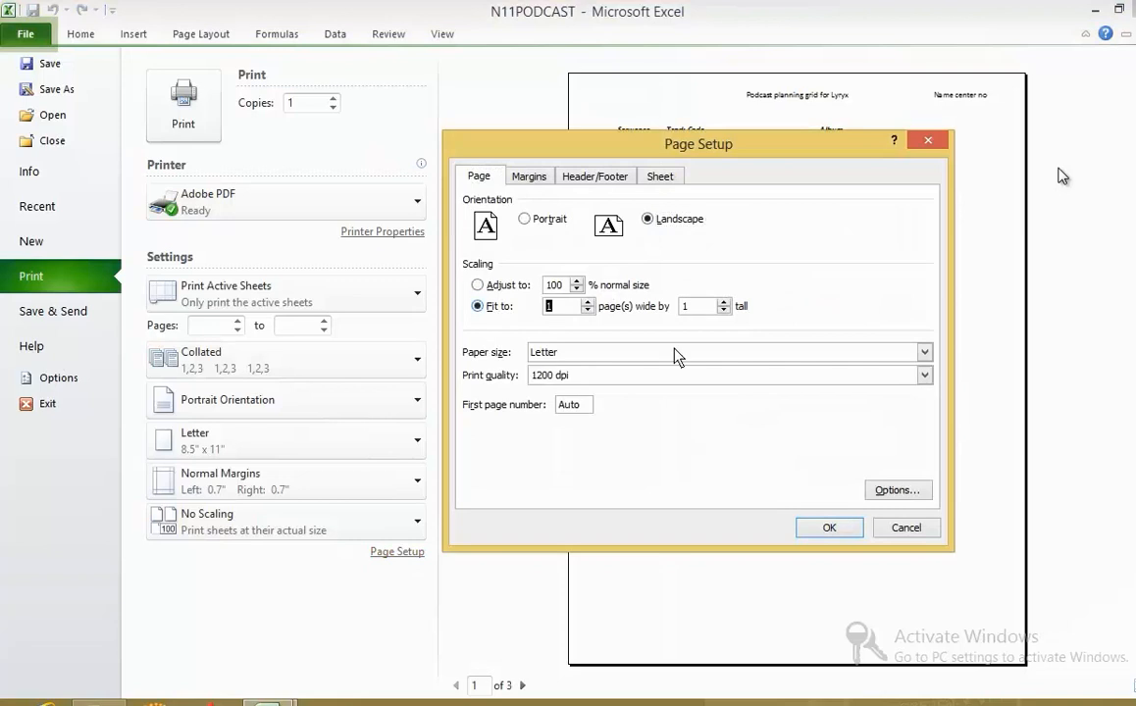
key("Return")
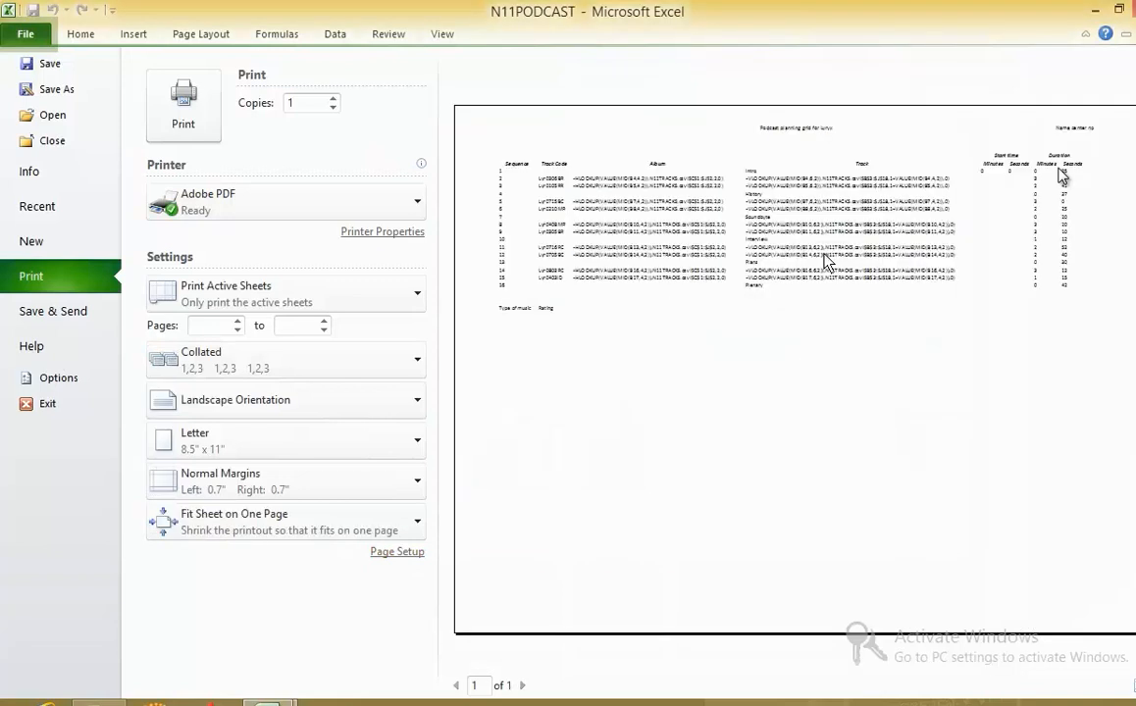
left_click(86, 37)
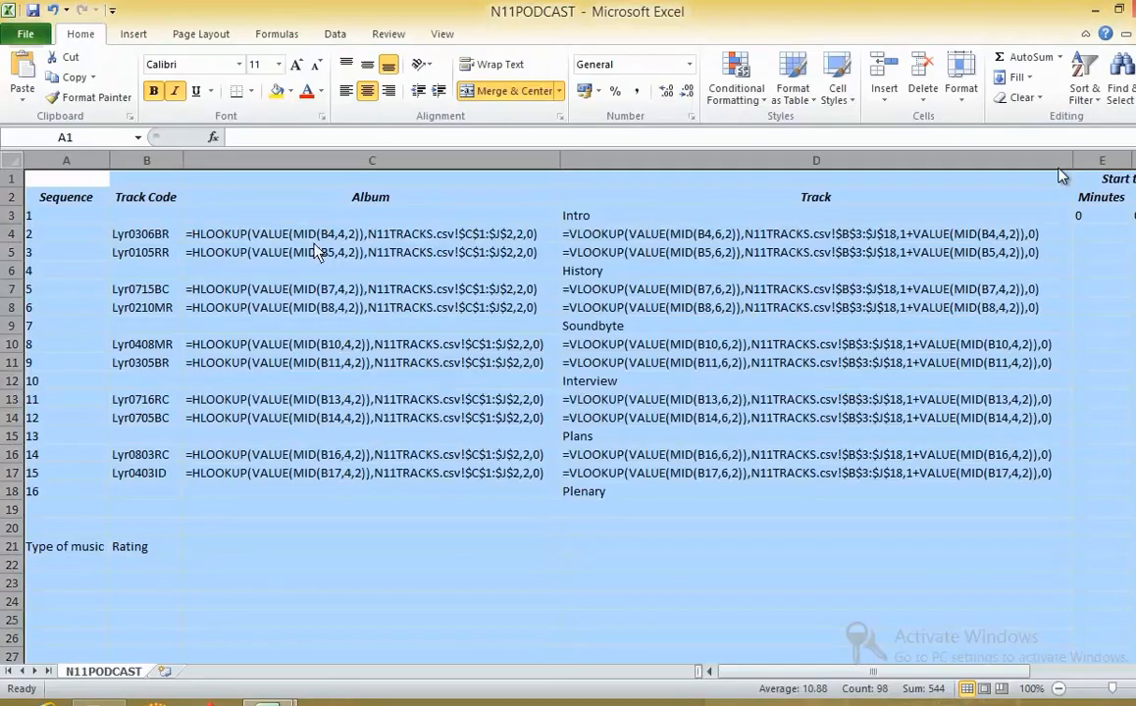
- Switch the sheet from formulas back to values and autofit all column widths
key("ctrl+grave")
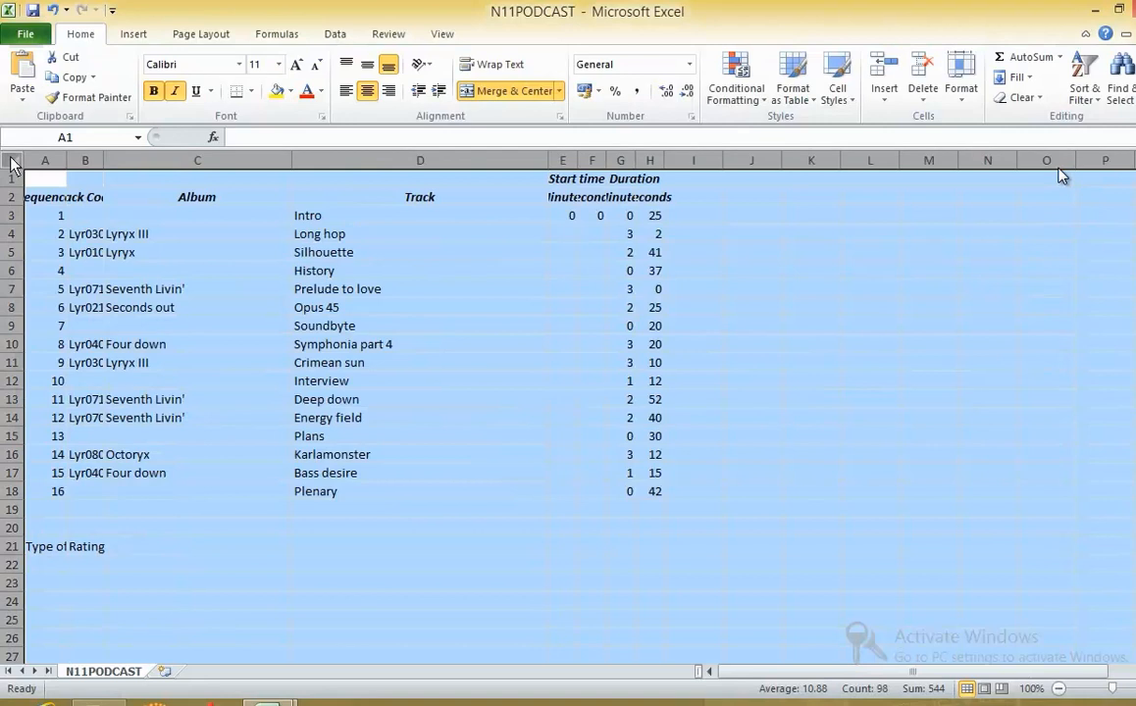
double_click(66, 160)
left_click(441, 338)
- Read exam tasks 13 and 14 on start time formulae, comparing them with the start time cells E3 and F3
key("alt+Tab")
scroll(366, 601, "down", 3)
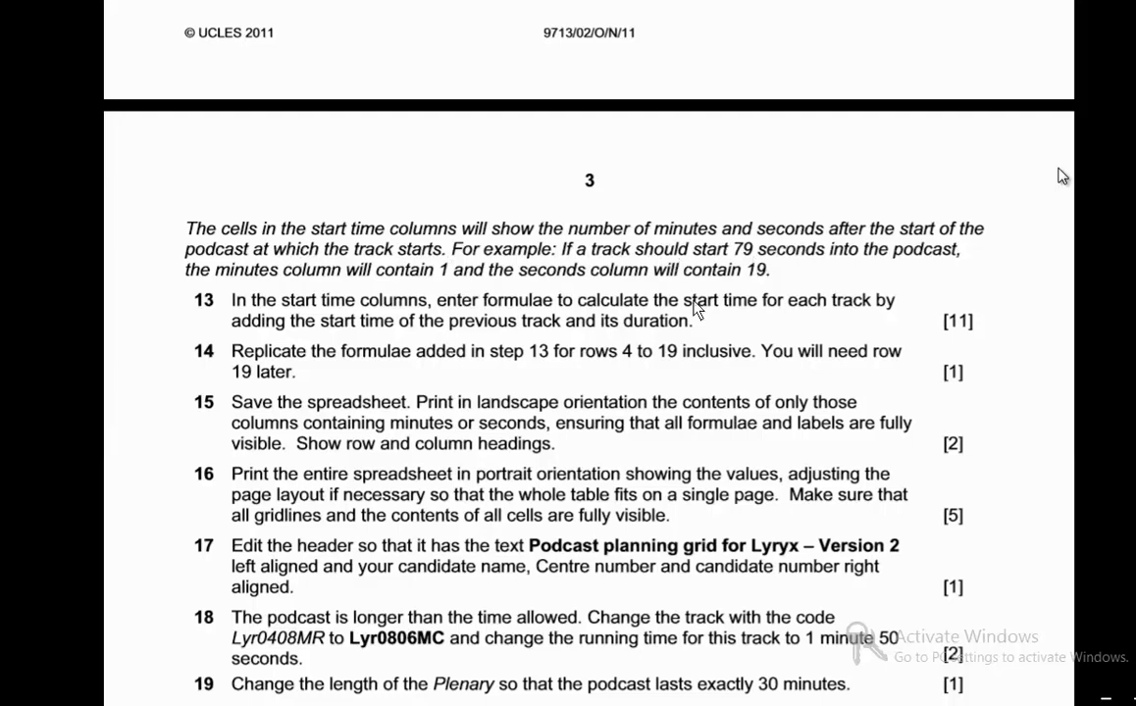
key("alt+Tab")
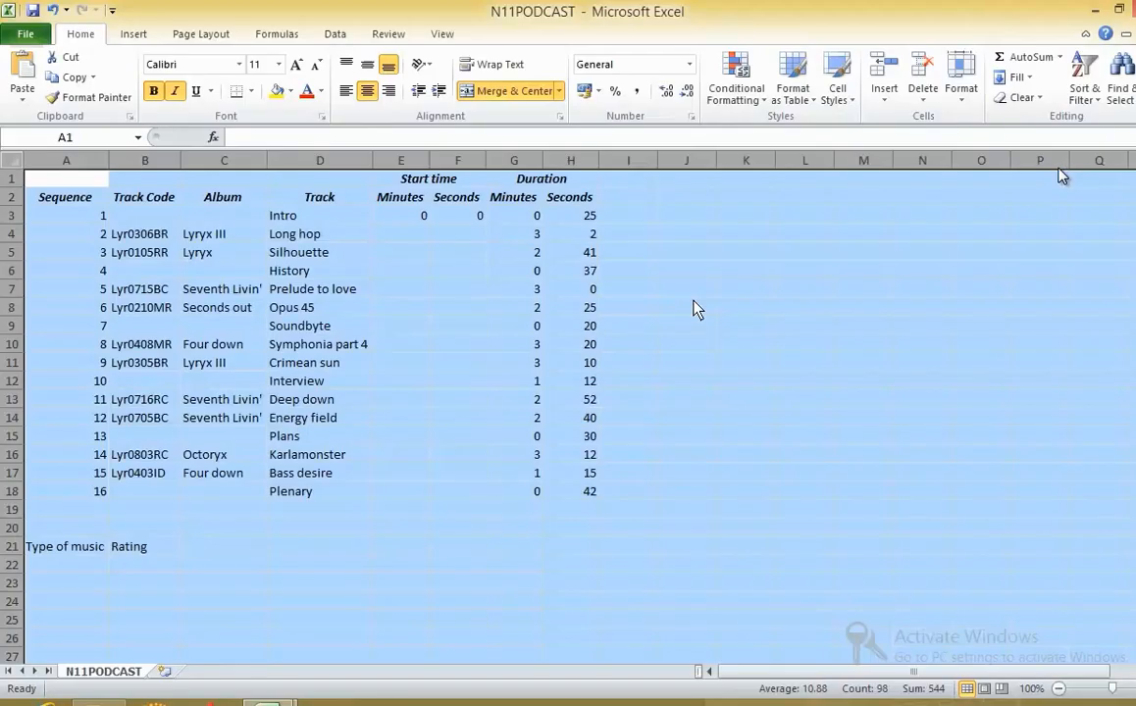
left_click(408, 218)
key("alt+Tab")
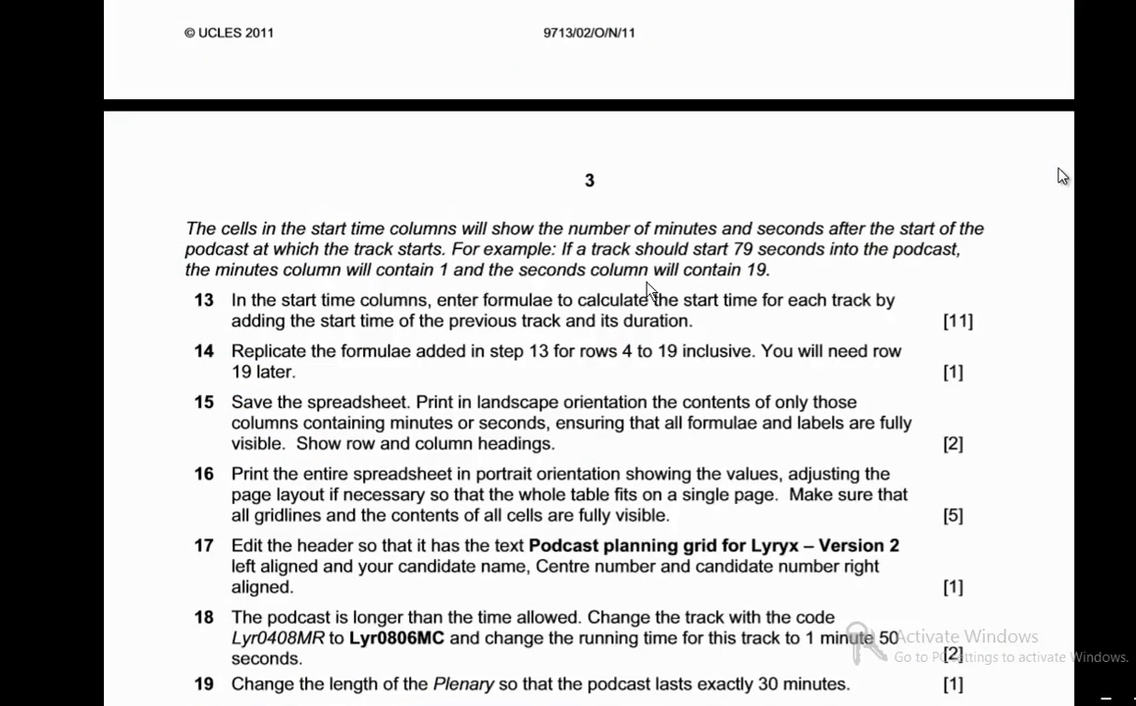
key("alt+Tab")
left_click(459, 217)
left_click(392, 218)
key("alt+Tab")
key("alt+Tab")
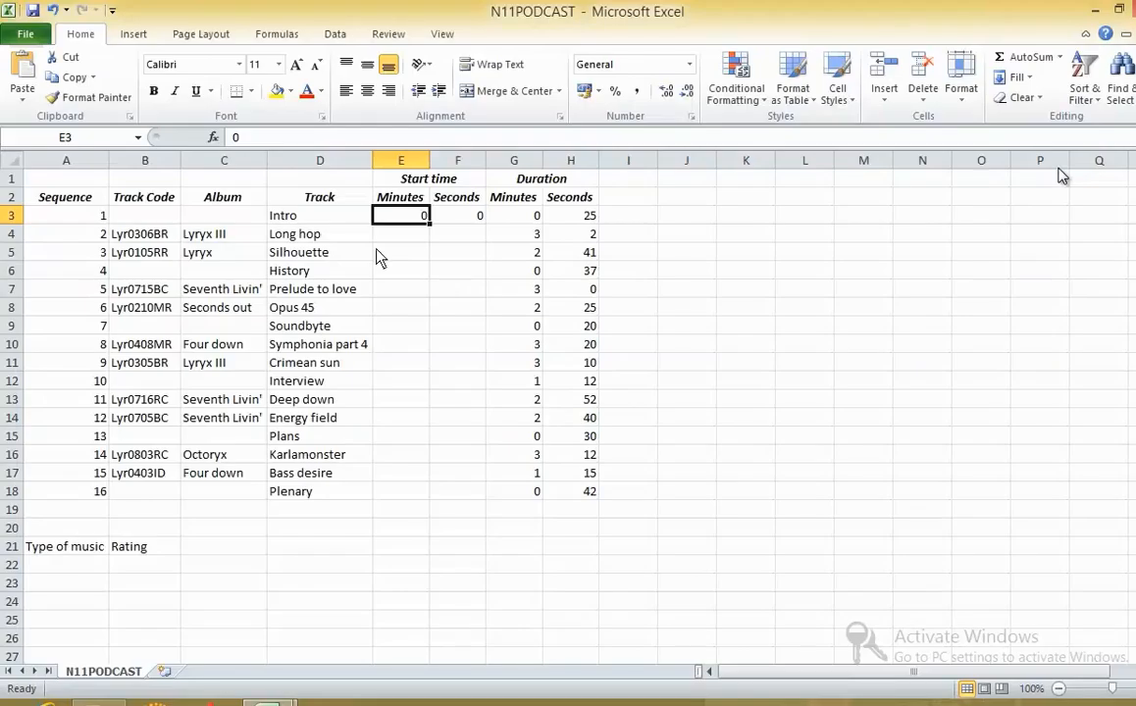
- Examine the start time and duration cells in row 3 and the empty Minutes cells, rereading exam task 13
left_click(449, 221)
left_click(412, 220)
left_click(436, 219)
left_click(407, 220)
left_click(516, 222)
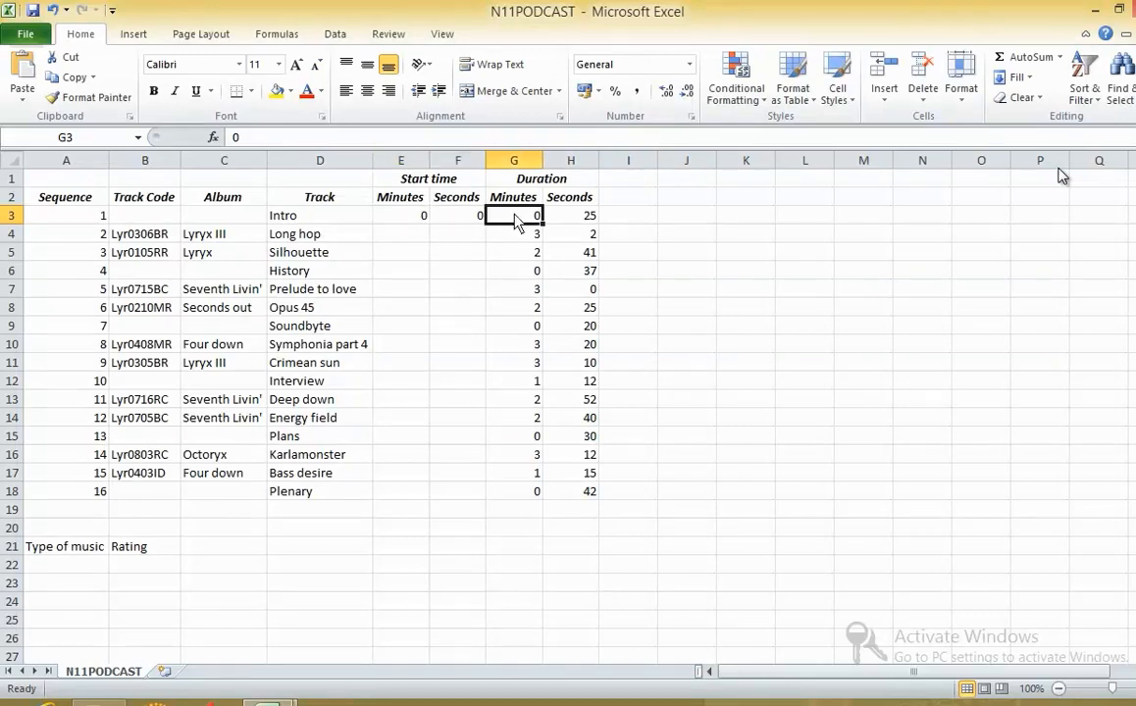
left_click(571, 223)
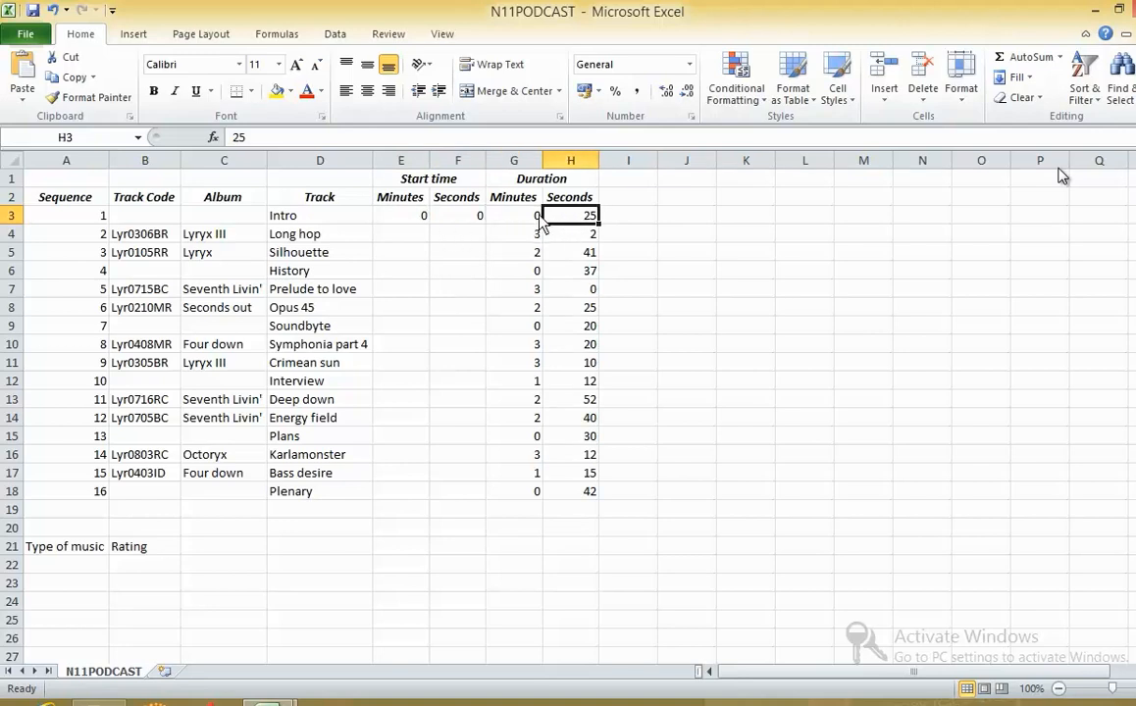
left_click(402, 243)
key("Down")
key("Down")
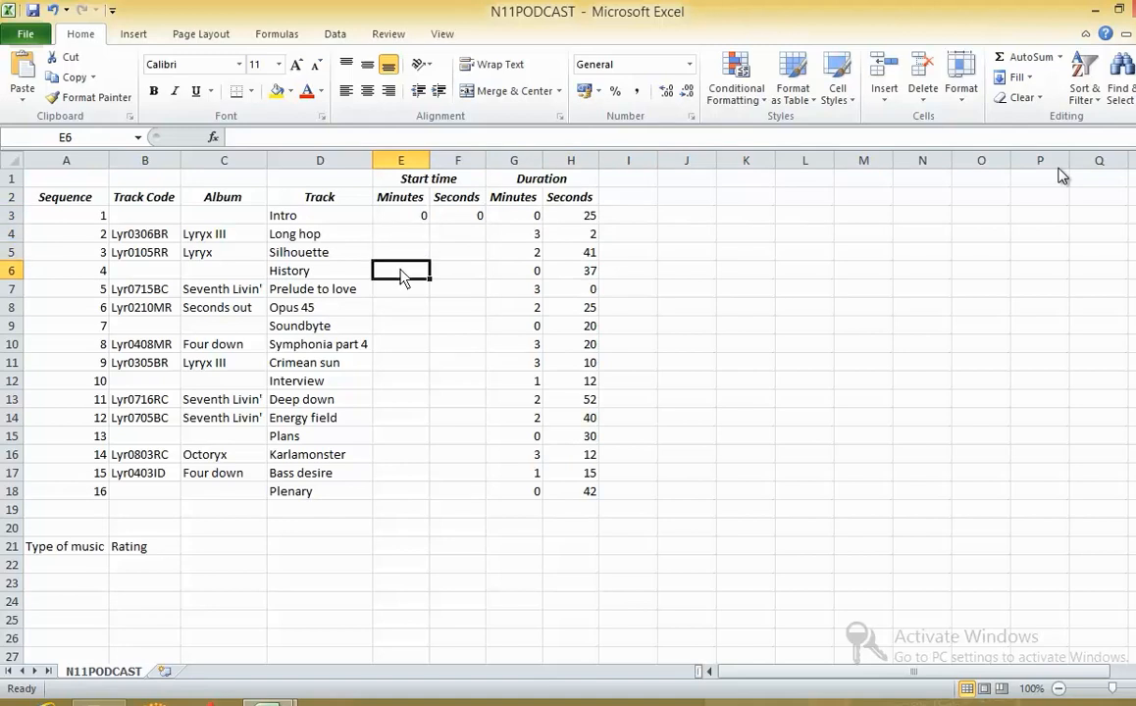
key("alt+Tab")
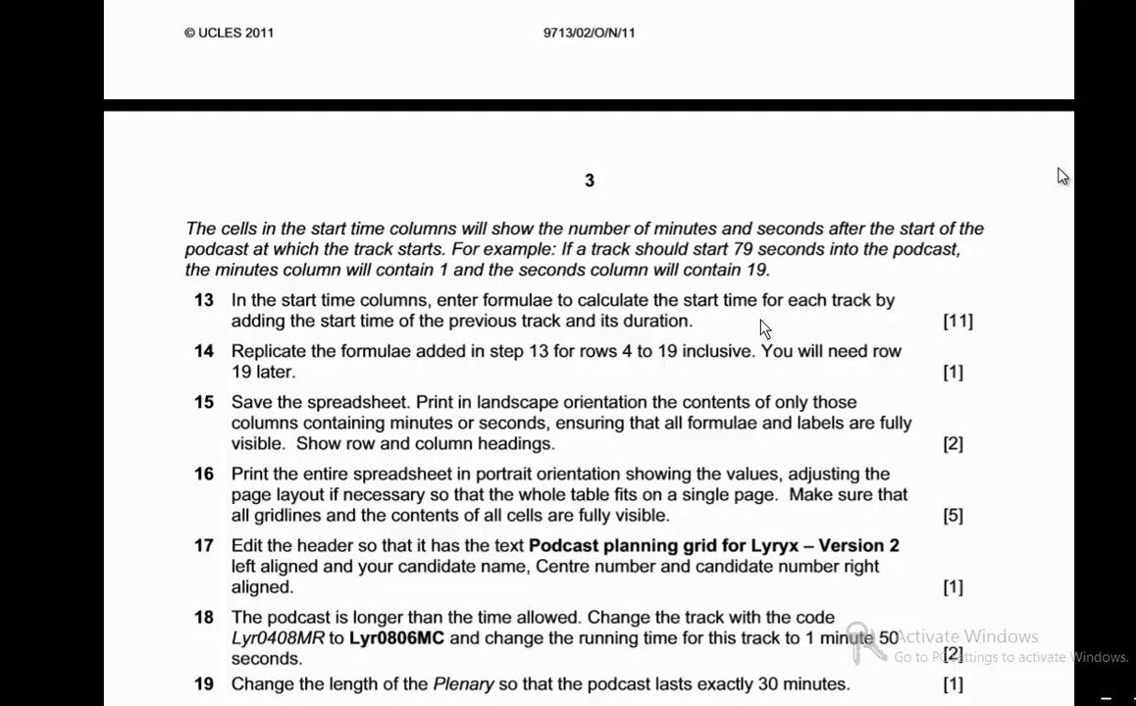
key("alt+Tab")
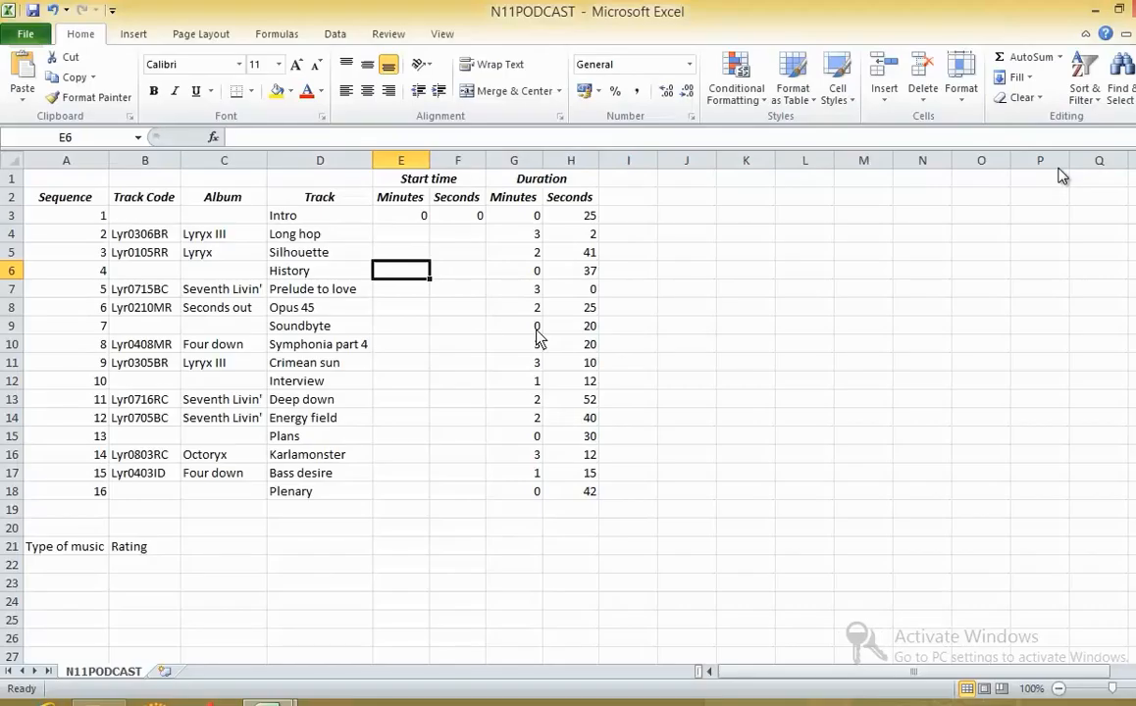
left_click(413, 218)
key("alt+Tab")
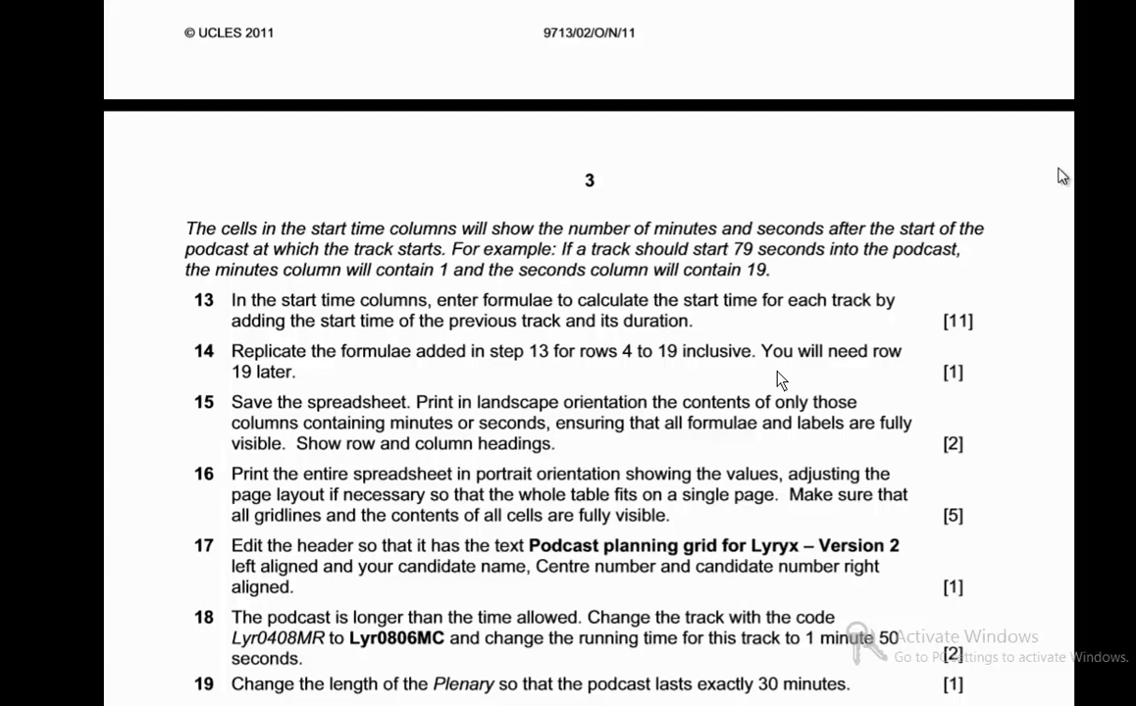
- Examine the empty start time cells in rows 4 to 7 against the duration of each preceding track
key("alt+Tab")
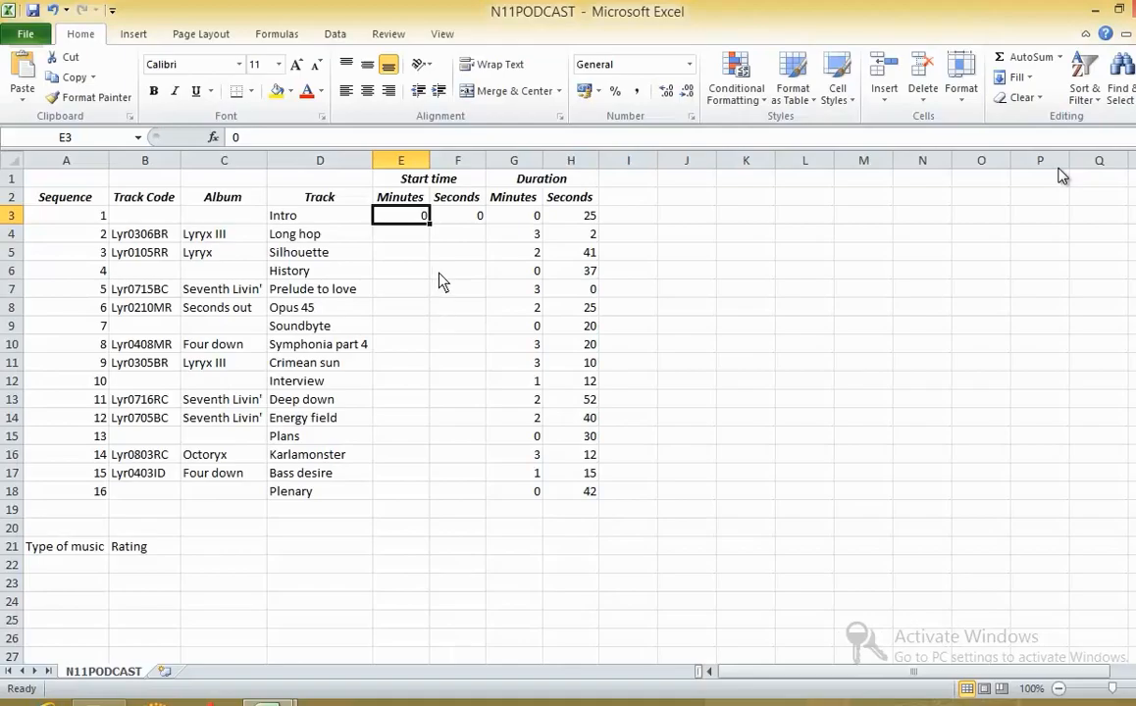
left_click(413, 241)
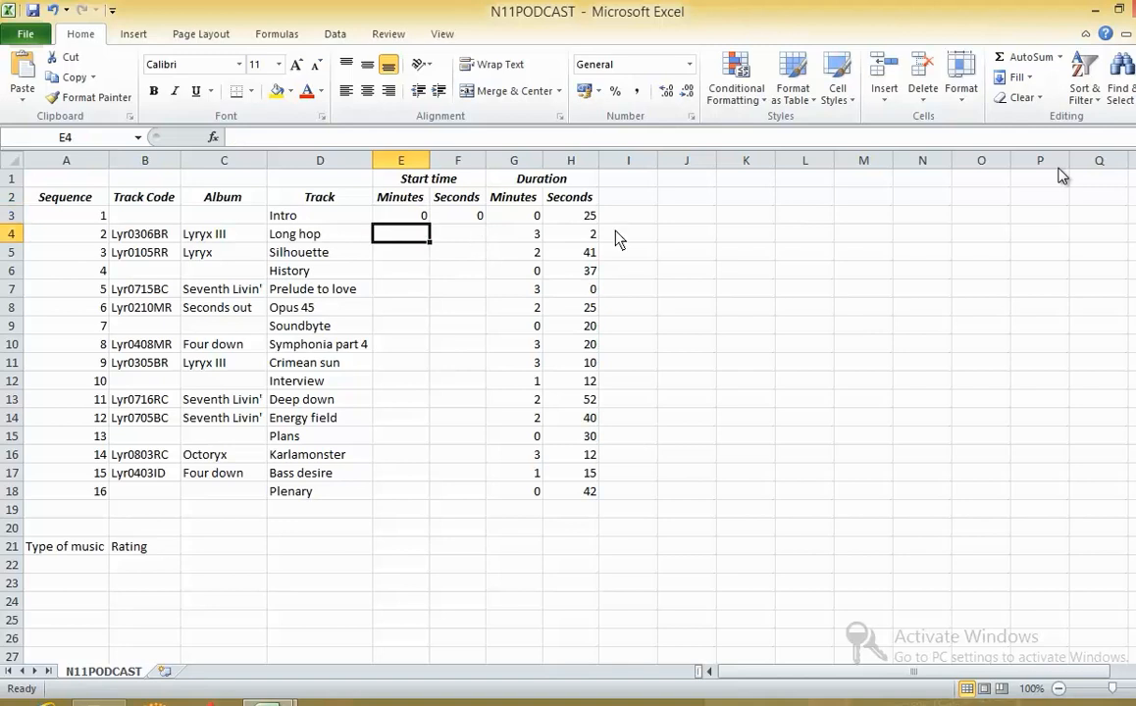
left_click(584, 218)
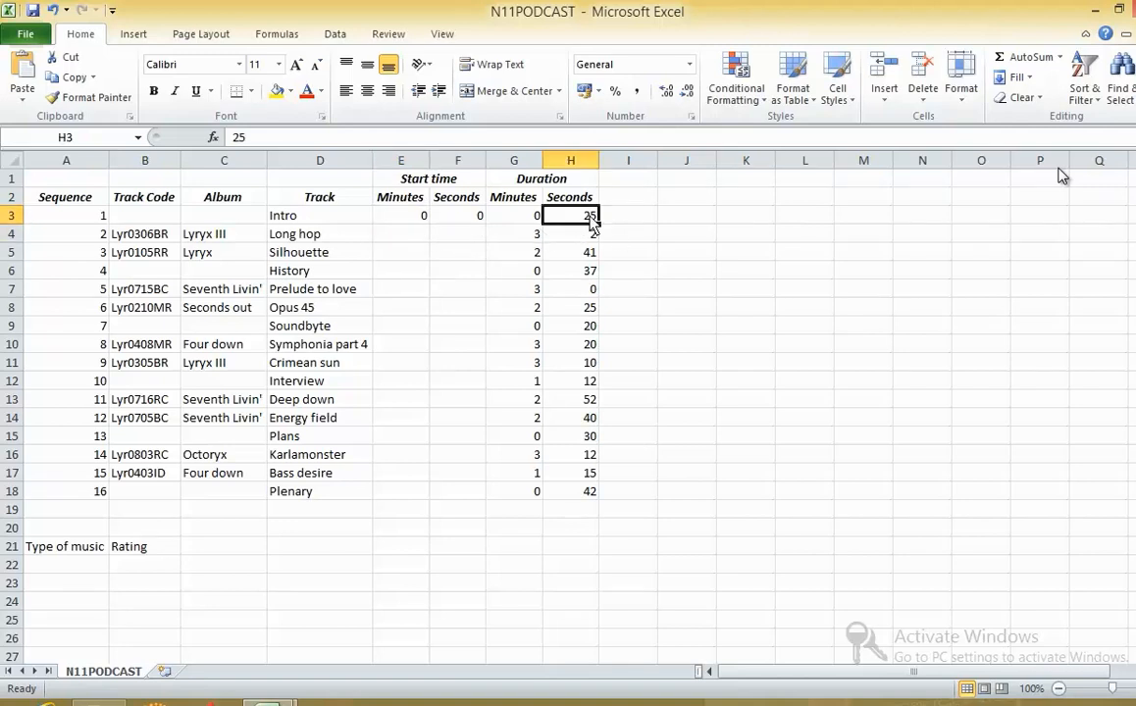
left_click(393, 240)
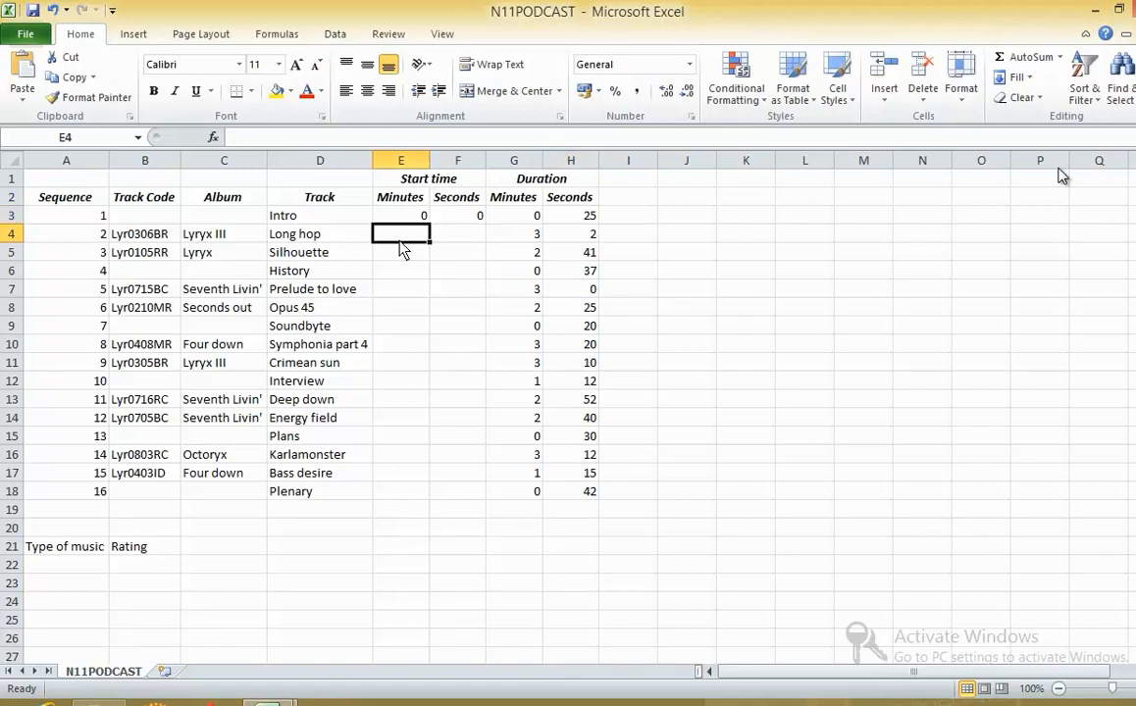
left_click(559, 252)
left_click(393, 274)
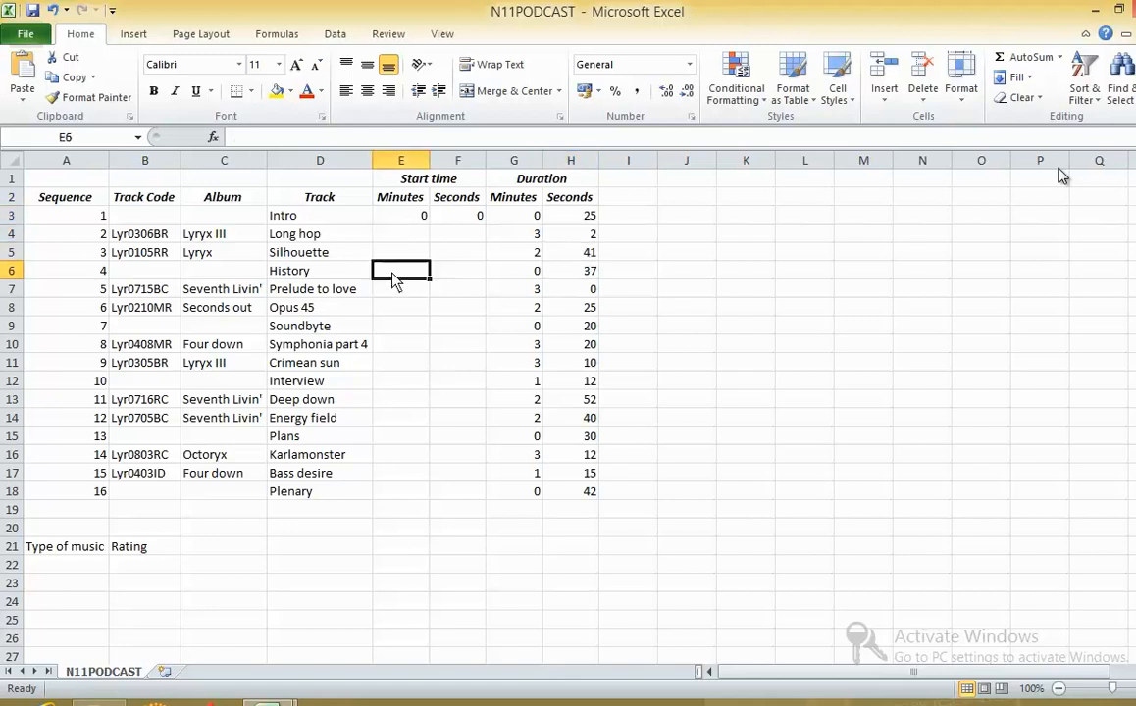
left_click(413, 290)
left_click(564, 274)
left_click(415, 295)
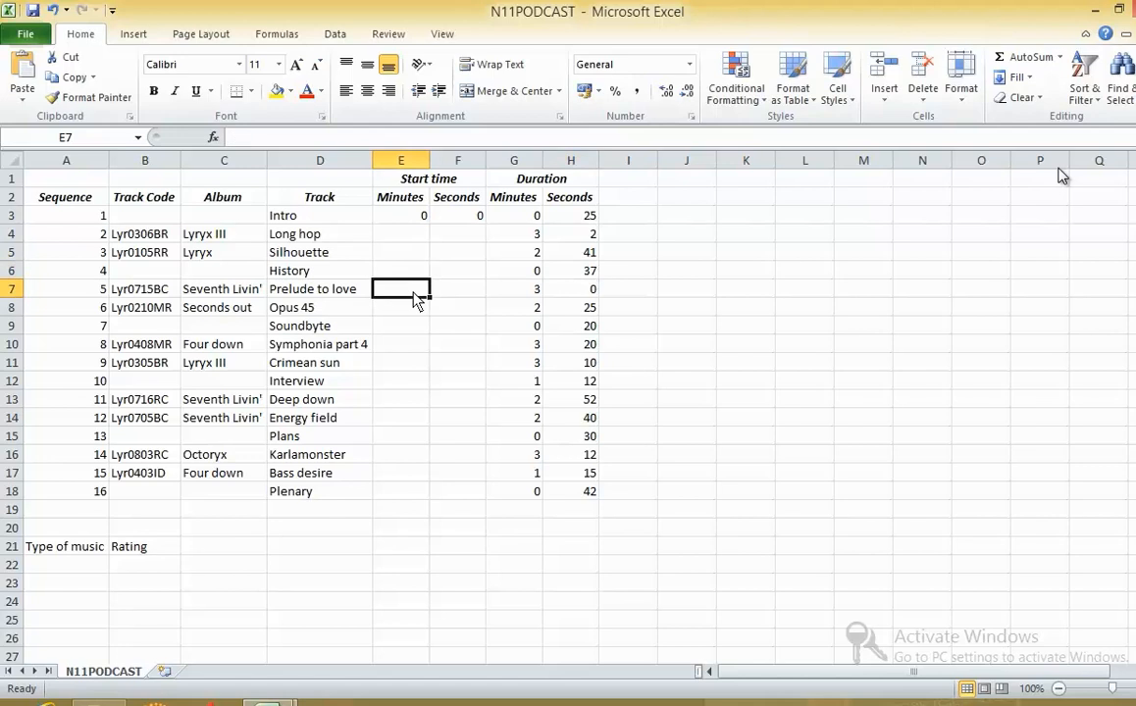
left_click(419, 239)
left_click(449, 237)
- Read the exam paper's introduction to task 13 and its 79-second example of splitting a start time into minutes and seconds
key("alt+Tab")
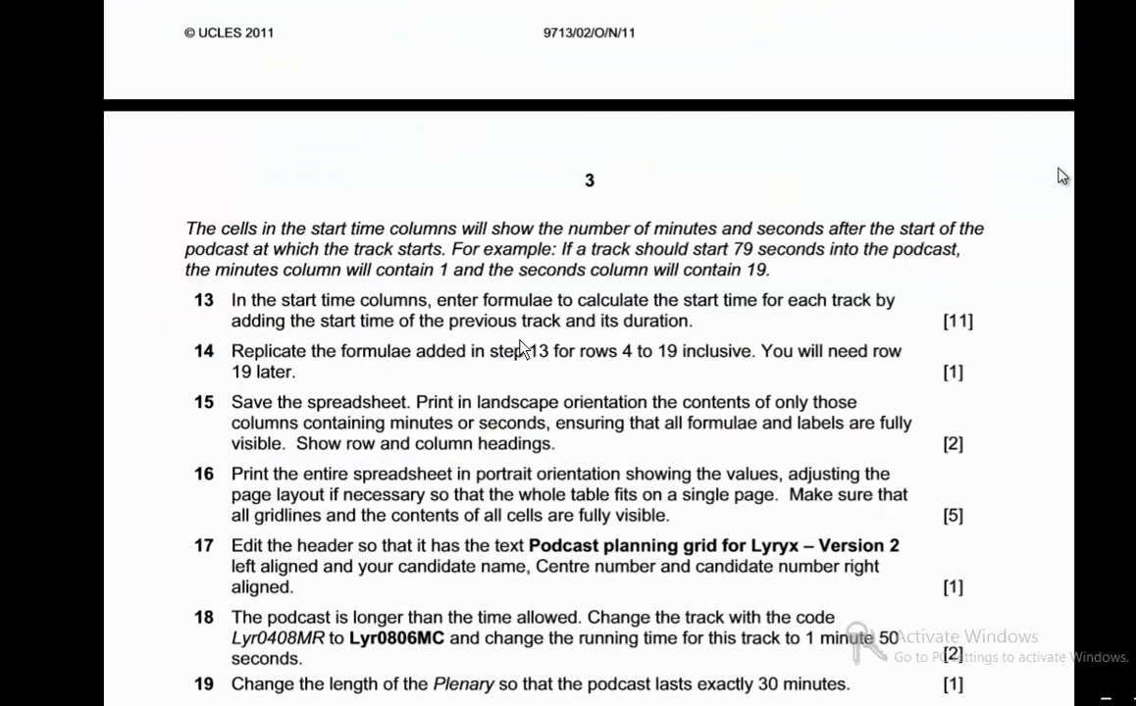
left_click_drag(185, 231, 785, 233)
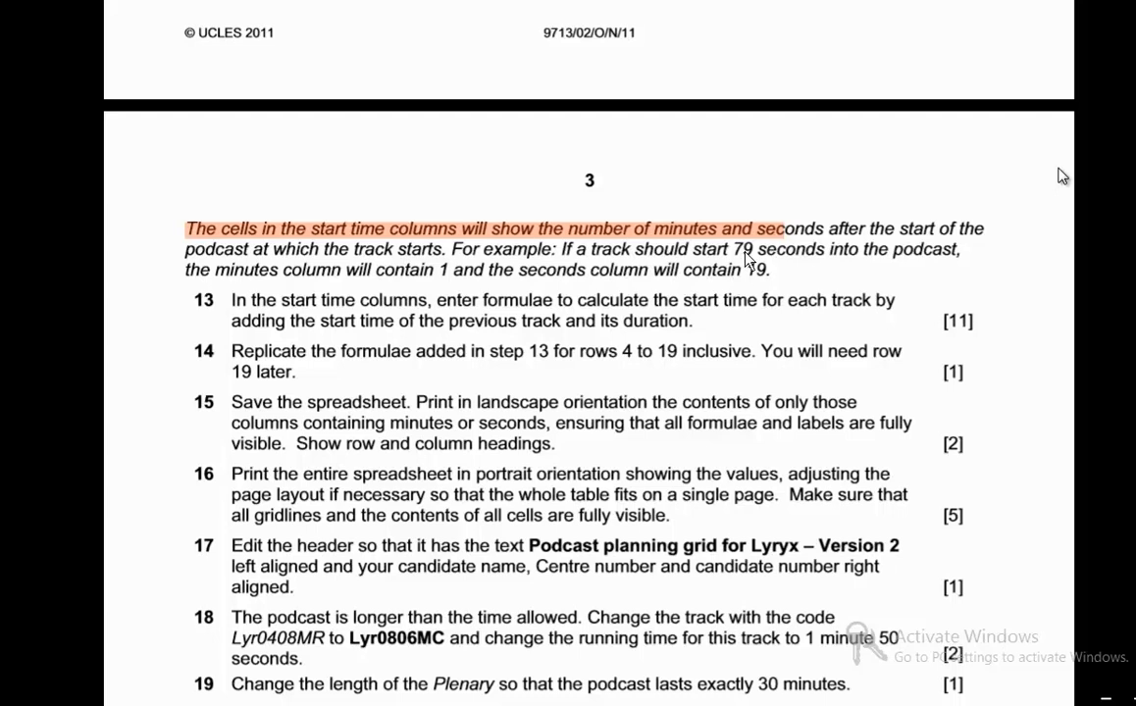
left_click_drag(734, 251, 754, 250)
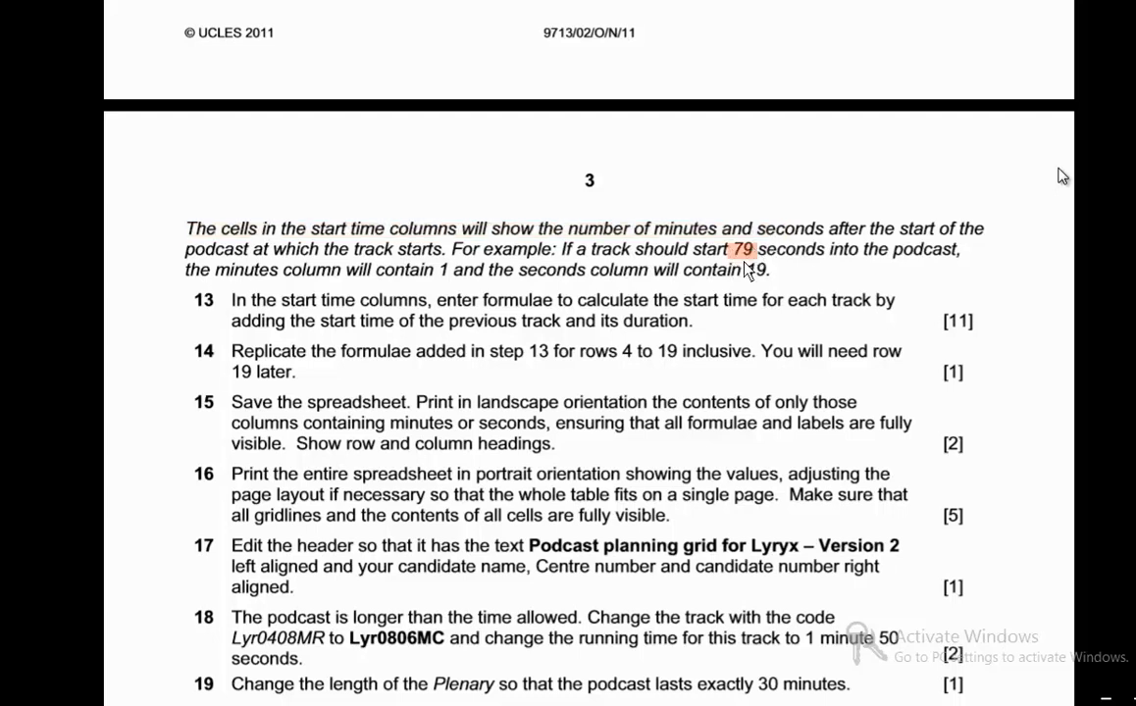
double_click(756, 271)
left_click_drag(441, 270, 454, 269)
left_click_drag(765, 250, 734, 252)
left_click(449, 282)
- Return to the spreadsheet and compare the Long hop start time cells in row 4 with the duration cells in rows 3 and 4
key("alt+Tab")
left_click(416, 233)
left_click(577, 221)
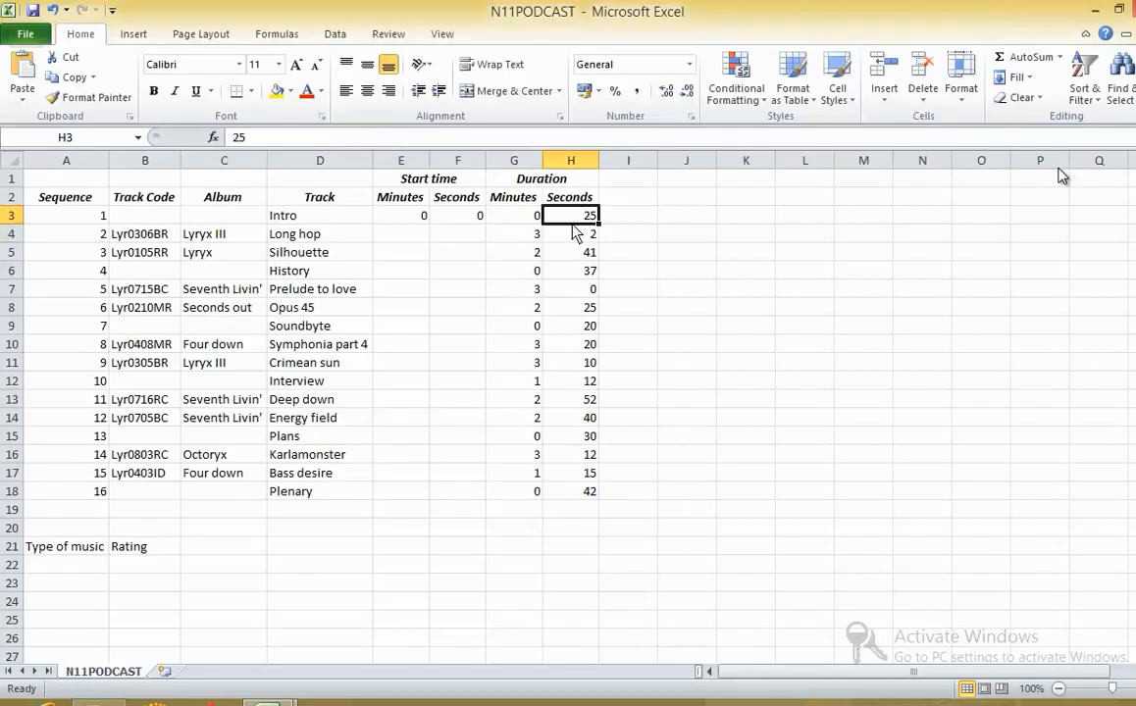
left_click(406, 238)
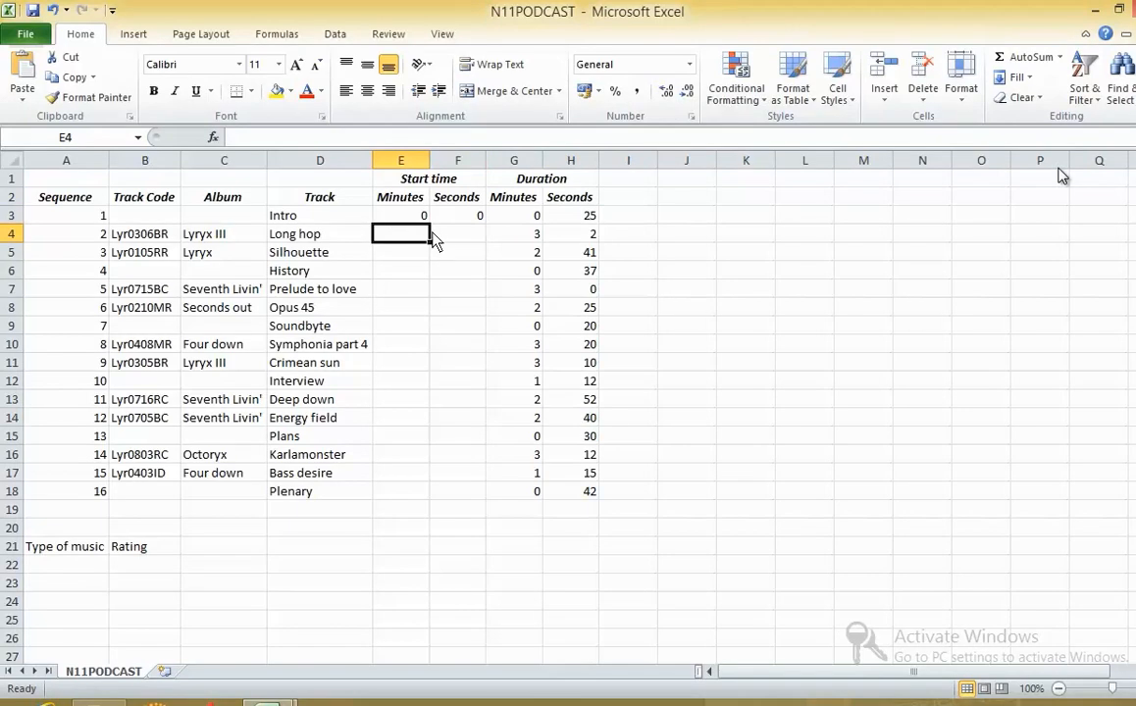
left_click(450, 237)
left_click(498, 239)
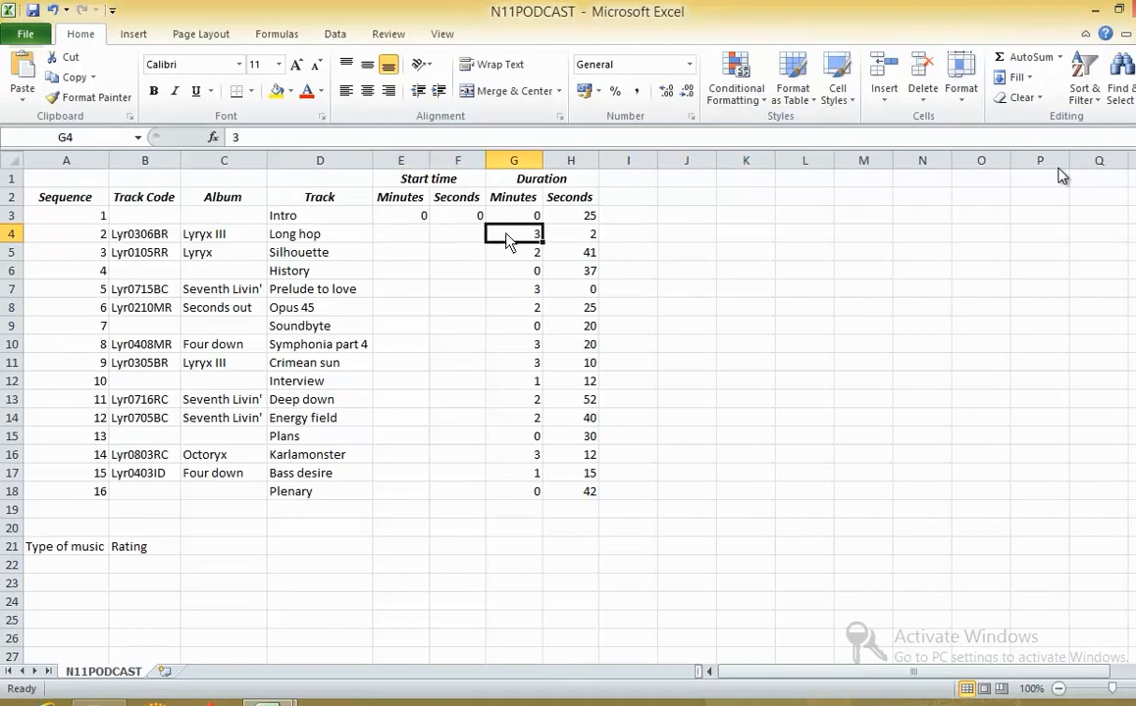
left_click(554, 215)
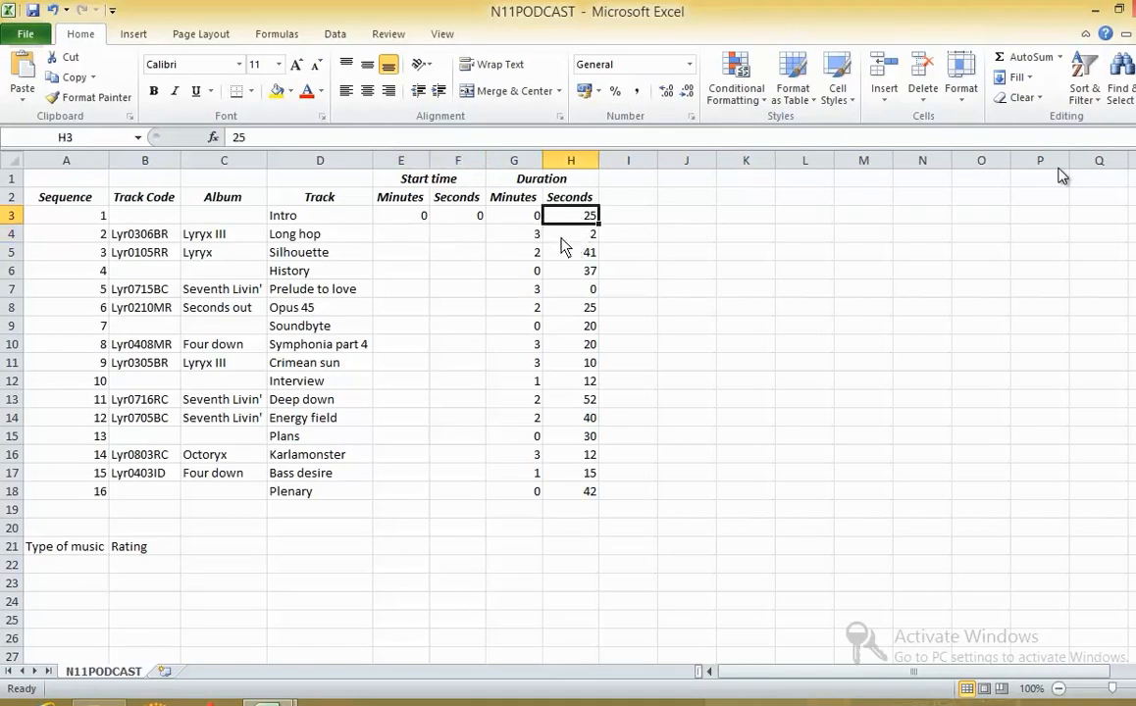
left_click(551, 233)
- Examine the start time cells in rows 5 to 8 against the duration cells in rows 4 and 5
left_click(395, 257)
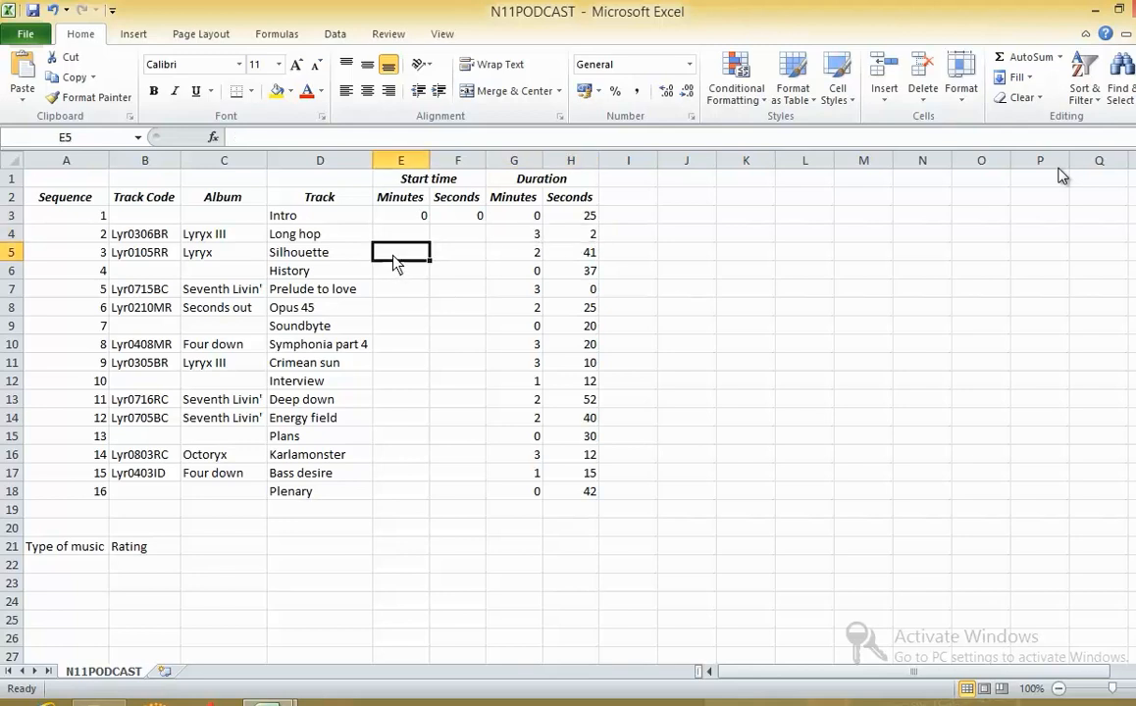
left_click(535, 240)
left_click(563, 240)
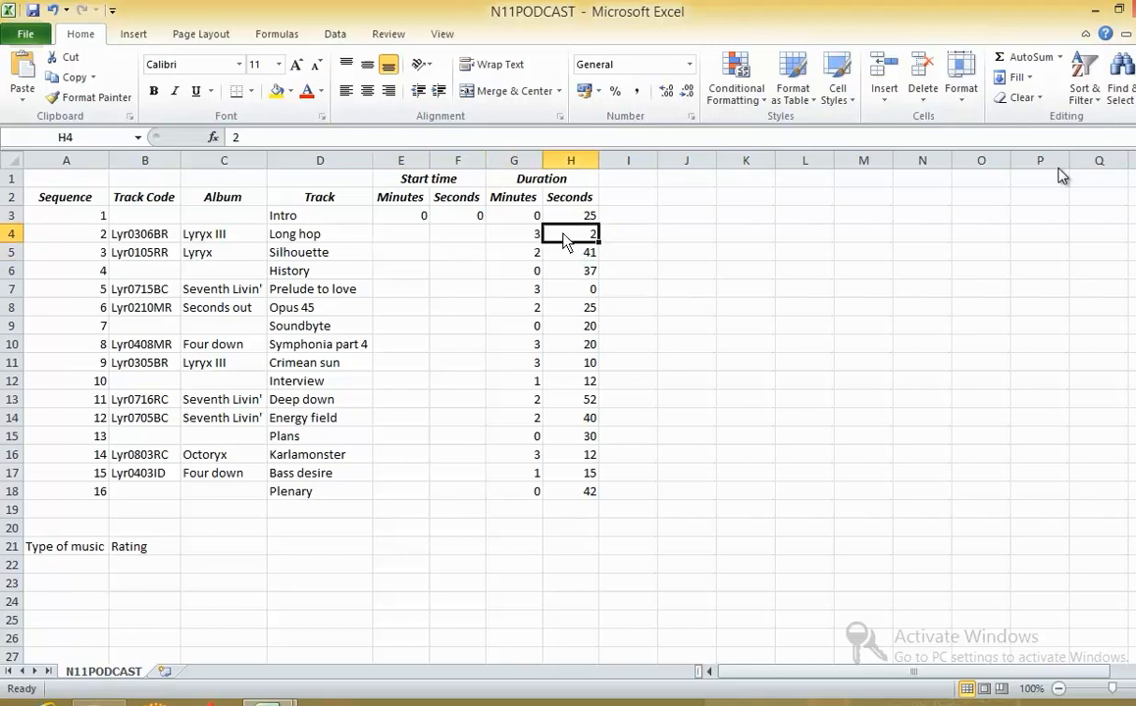
left_click(413, 259)
left_click(470, 257)
left_click_drag(495, 256, 552, 260)
left_click_drag(399, 272, 453, 274)
left_click_drag(400, 306, 455, 304)
left_click(419, 289)
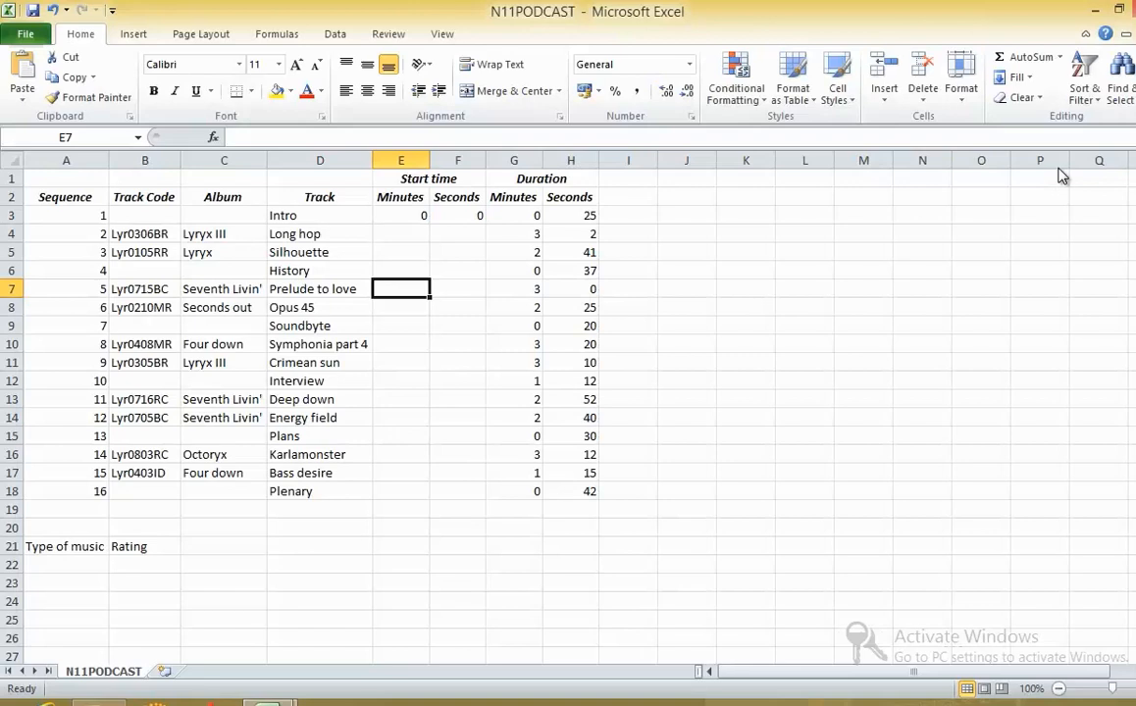
left_click(993, 701)
left_click(966, 628)
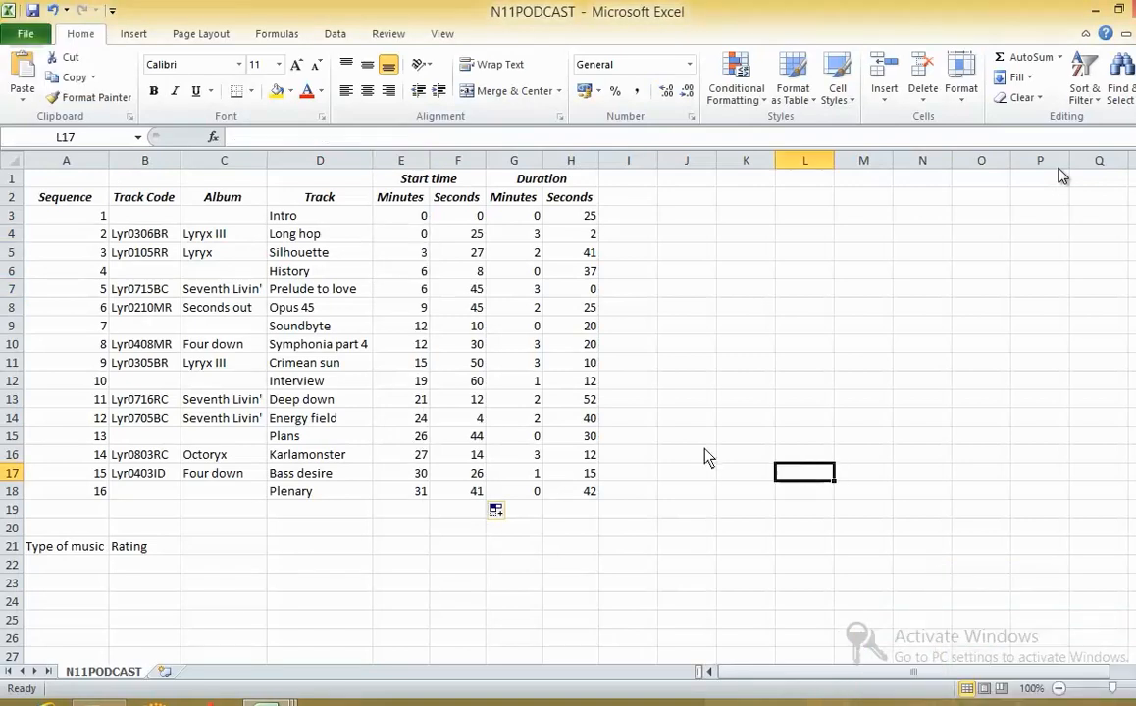
- Review the Start time Minutes formula =INT(((E3+G3)*60+F3+H3)/60) in E4 and fill it down to row 18
left_click(402, 234)
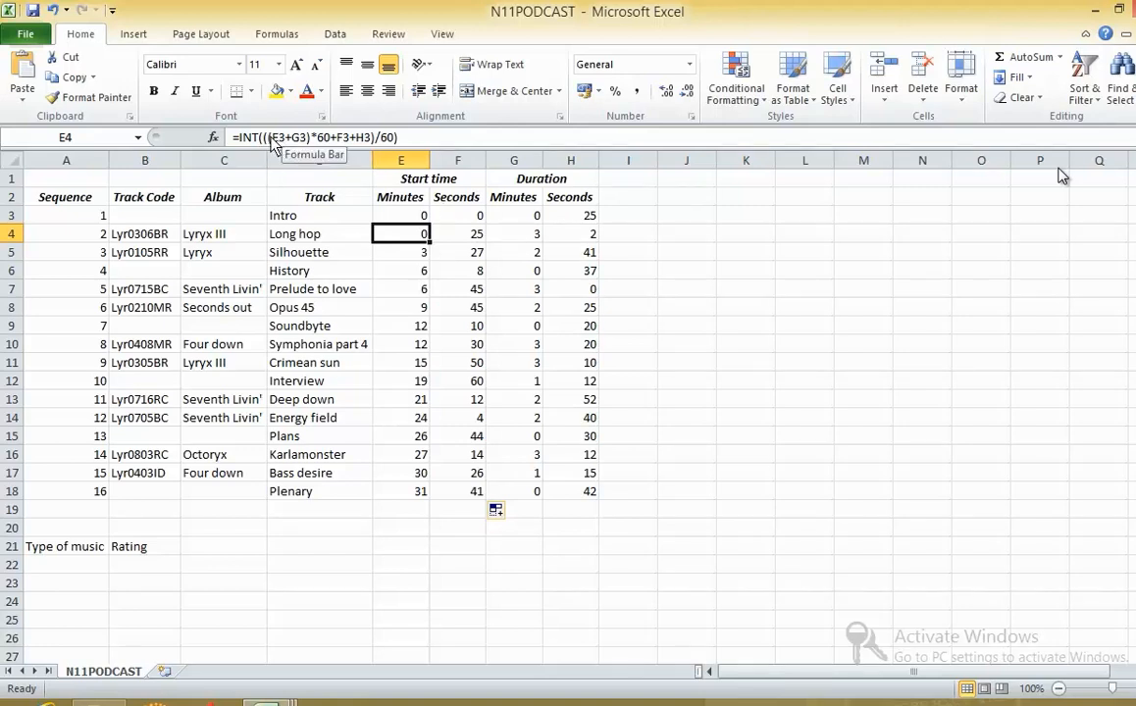
left_click_drag(268, 137, 376, 147)
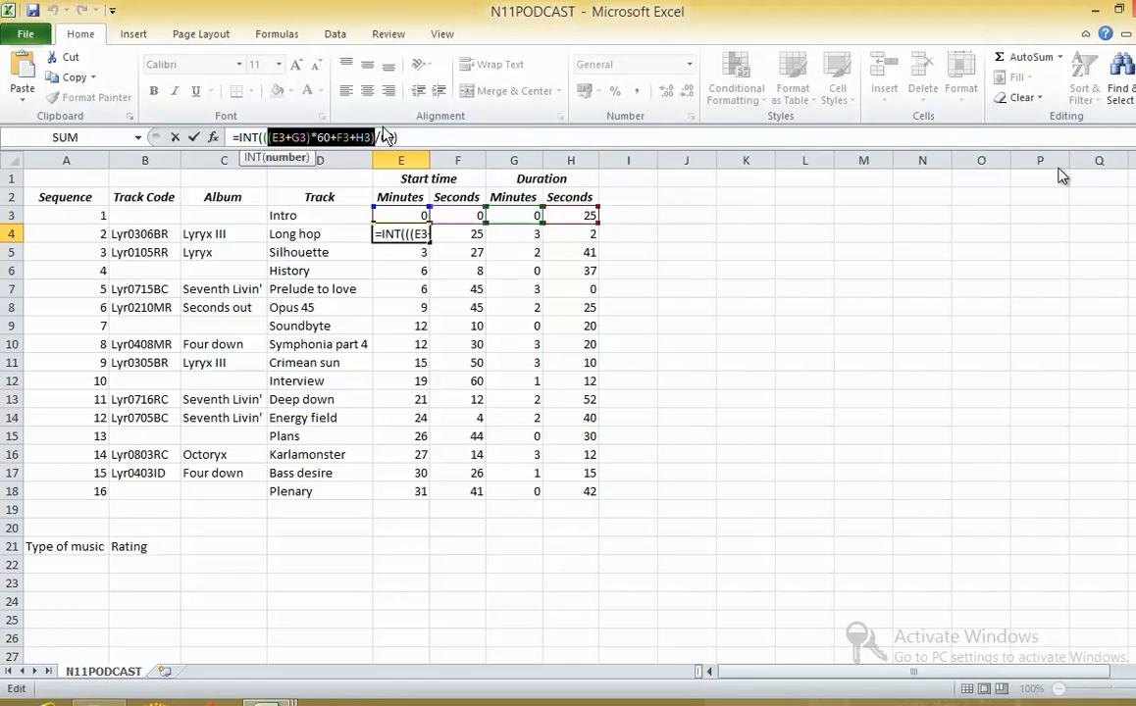
left_click(238, 137)
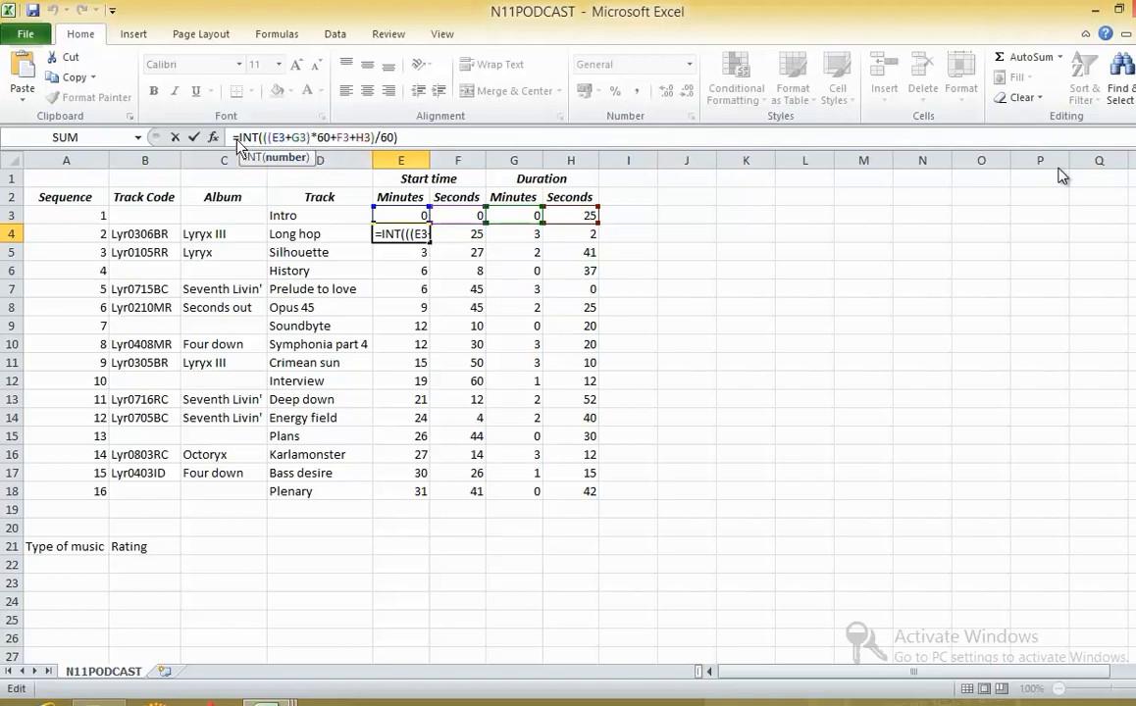
left_click(193, 137)
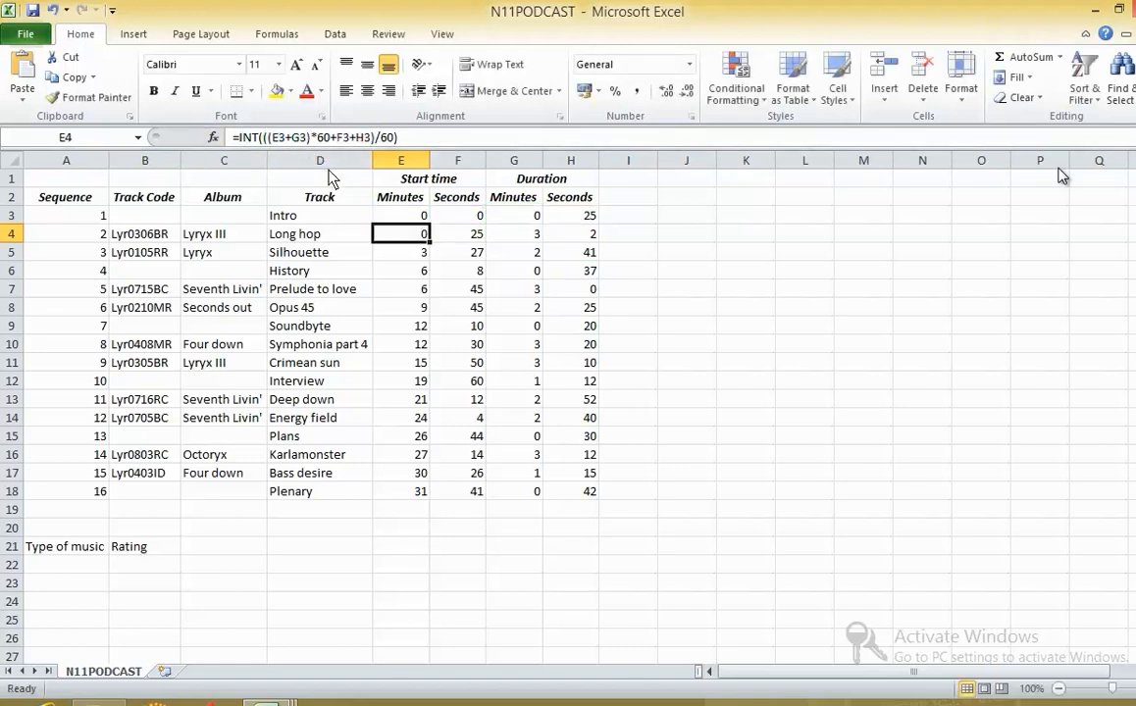
double_click(429, 243)
- Fill the Start time Seconds formula =IF((H3+F3)>60,F3+H3-60,F3+H3) from F4 down to row 18
left_click(448, 240)
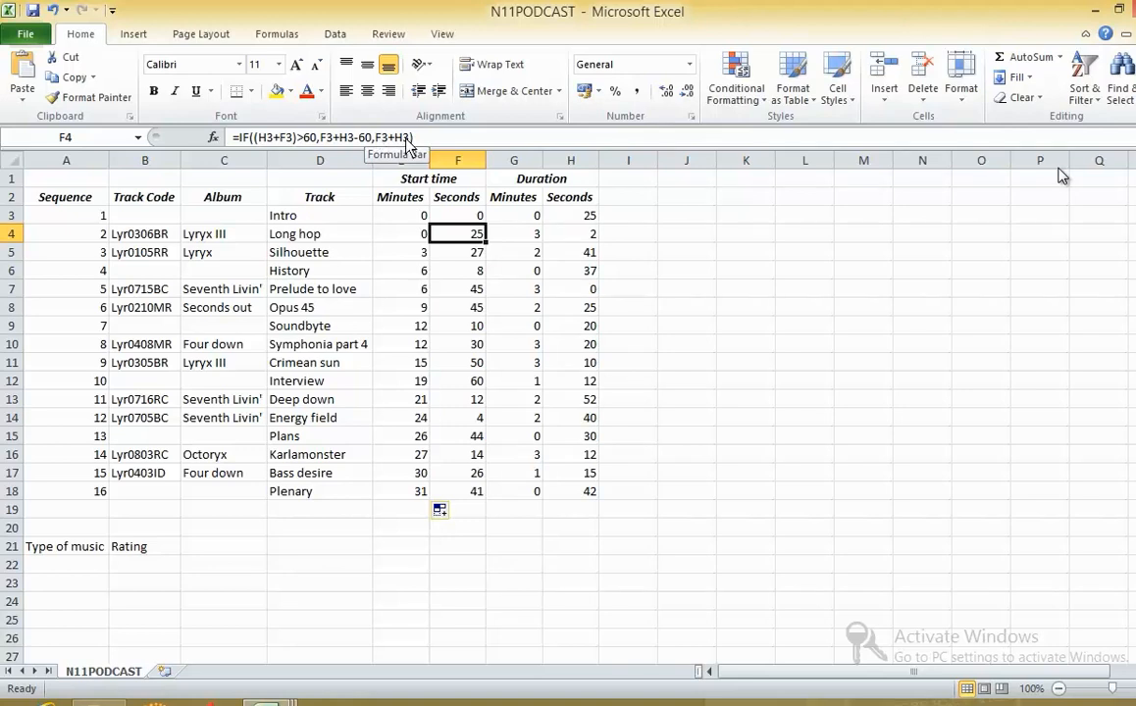
double_click(484, 243)
left_click(457, 233)
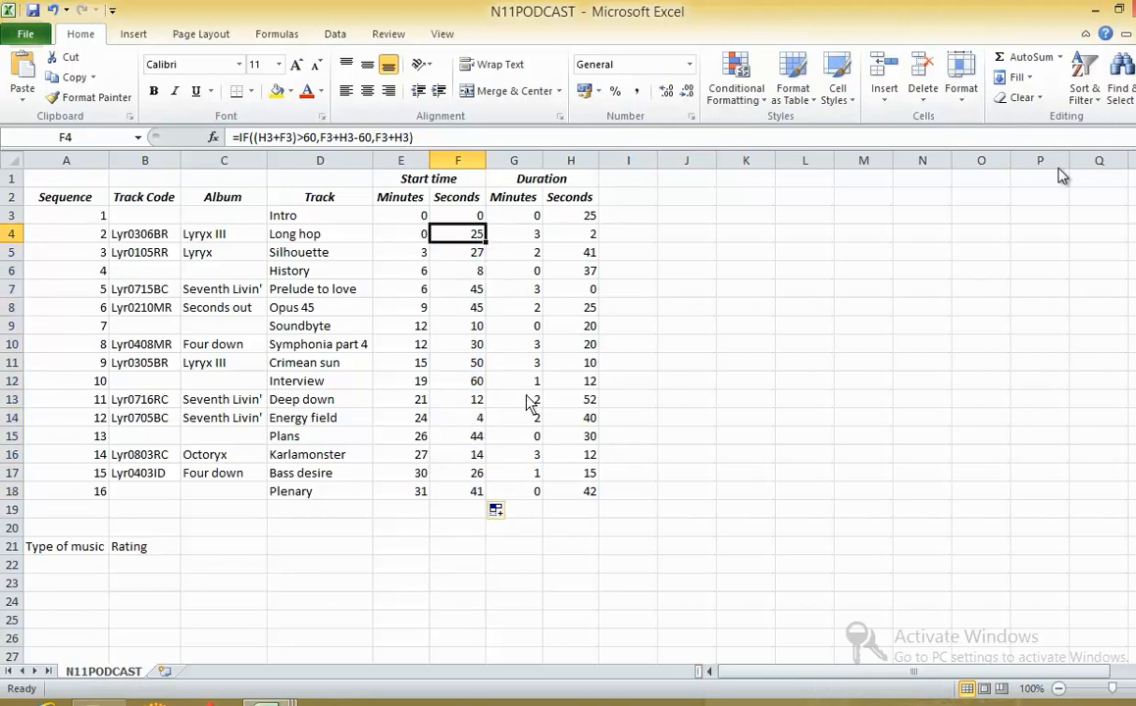
- Read exam tasks 15 to 21 on printing, the header, track changes, the Plenary length and validation of cell A22
key("alt+Tab")
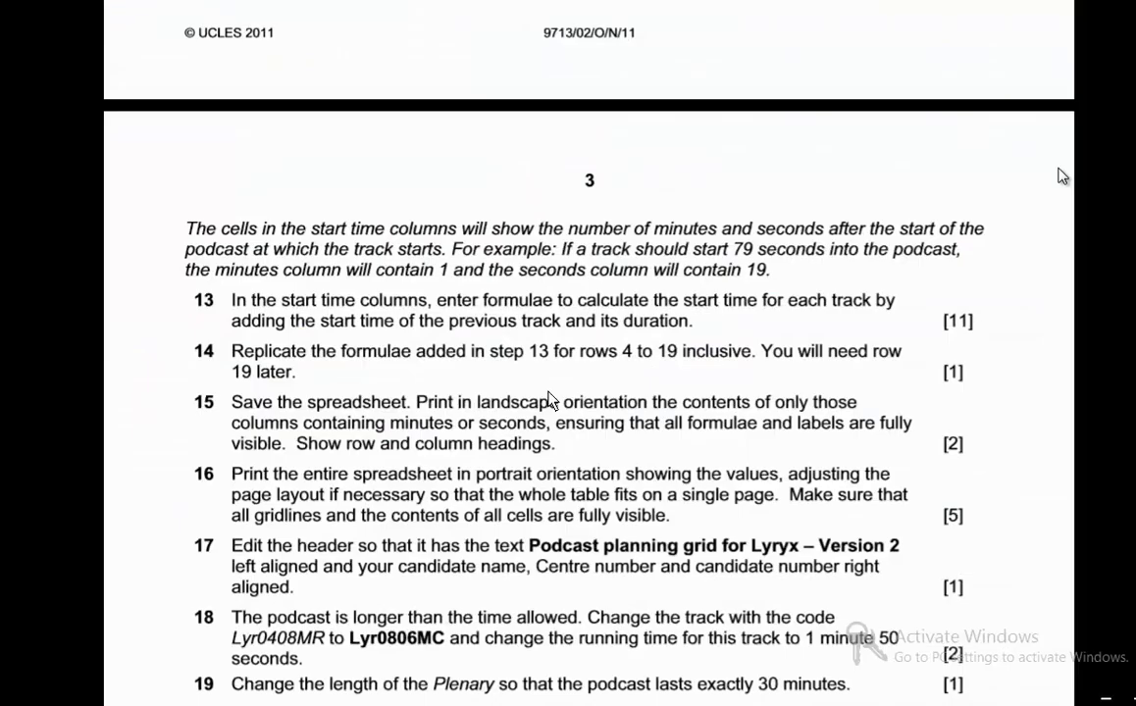
scroll(616, 408, "down", 5)
scroll(406, 399, "up", 2)
scroll(406, 398, "down", 2)
scroll(426, 375, "up", 2)
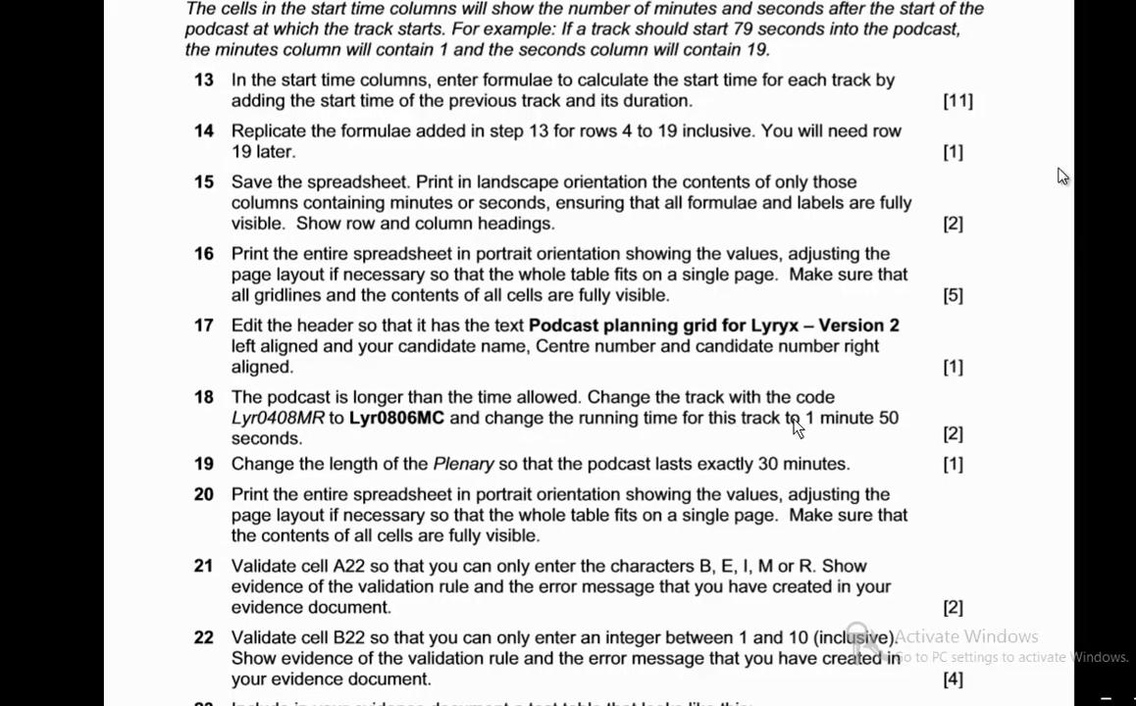
scroll(794, 425, "down", 3)
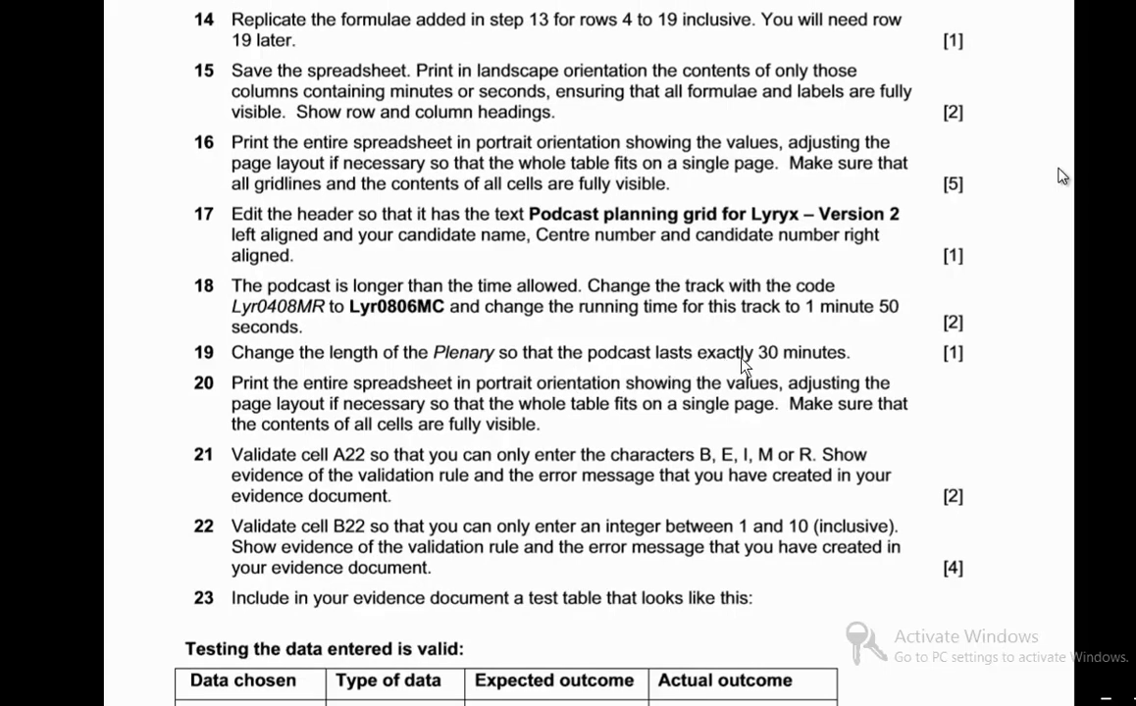
left_click_drag(408, 384, 621, 385)
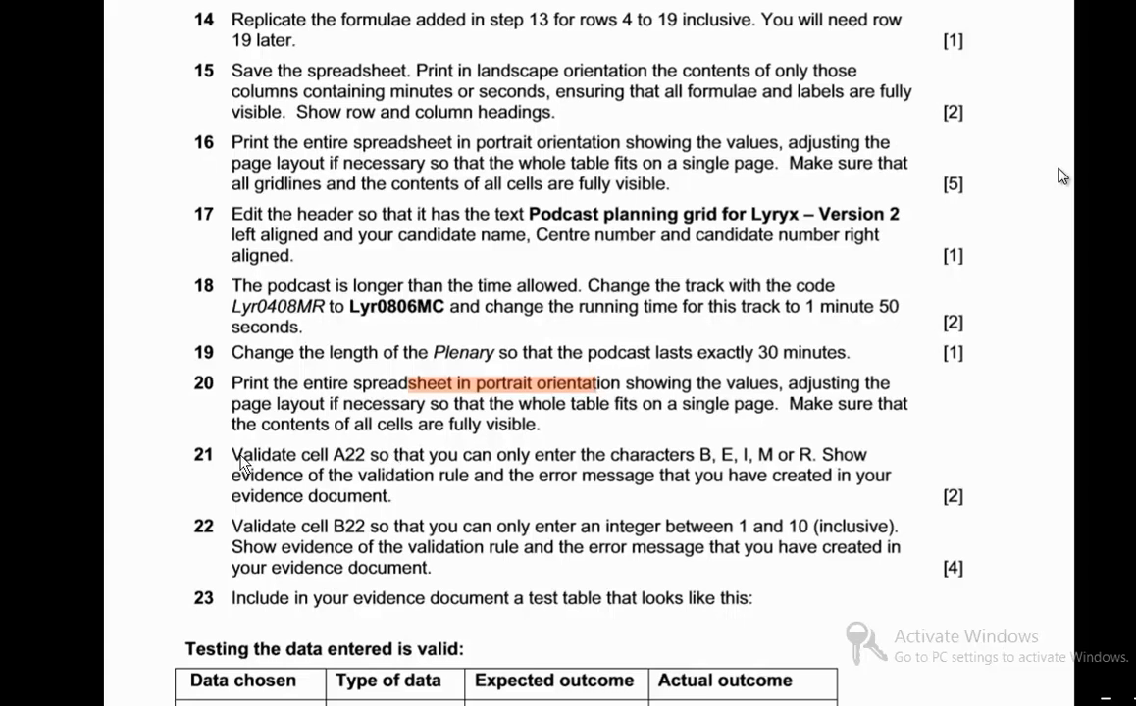
scroll(483, 466, "down", 1)
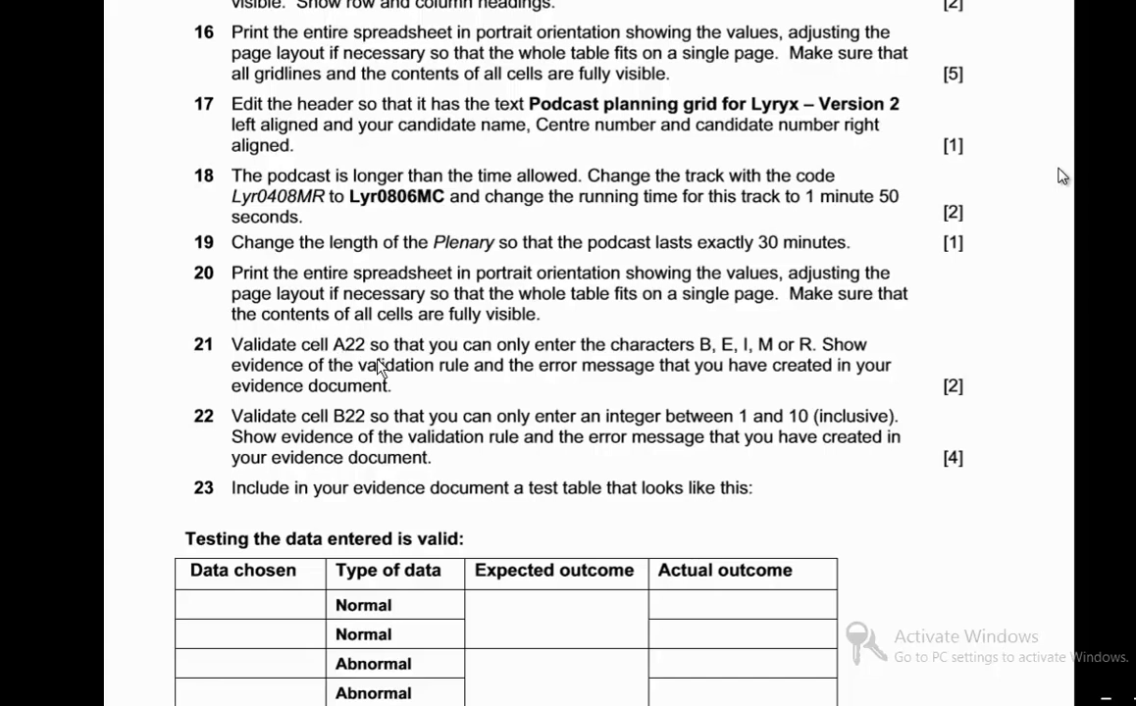
- Select cell A22 and highlight the allowed characters in exam task 21, returning to the spreadsheet
key("alt+Tab")
key("alt+Tab")
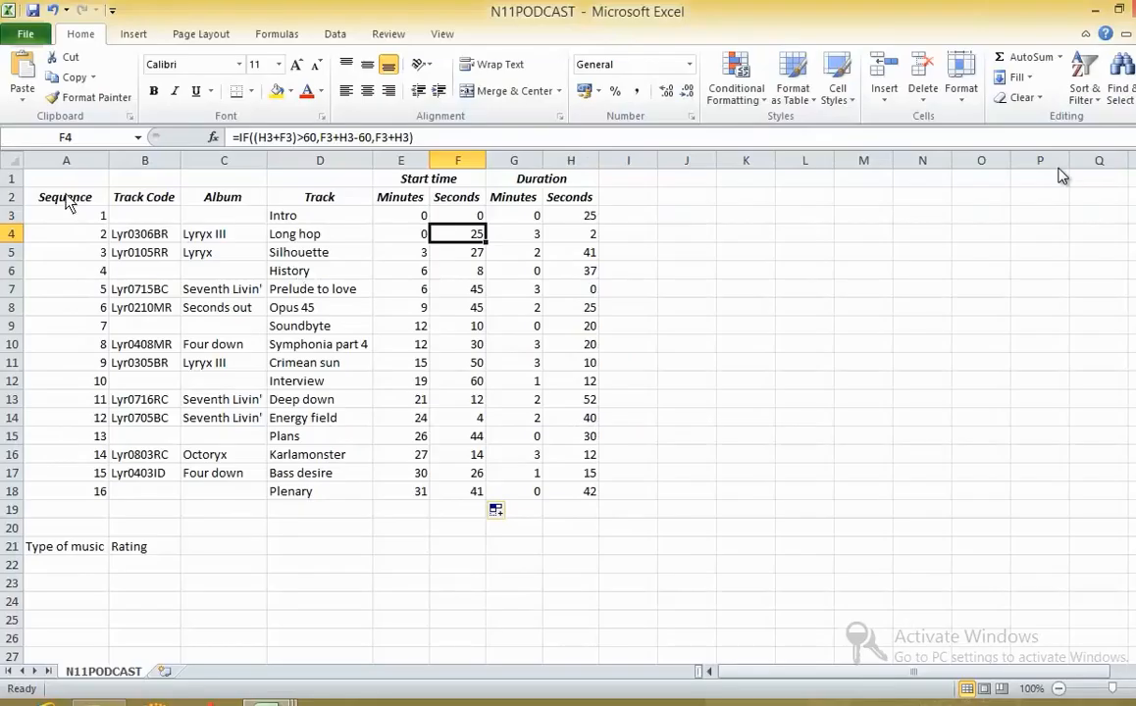
left_click(65, 574)
key("alt+Tab")
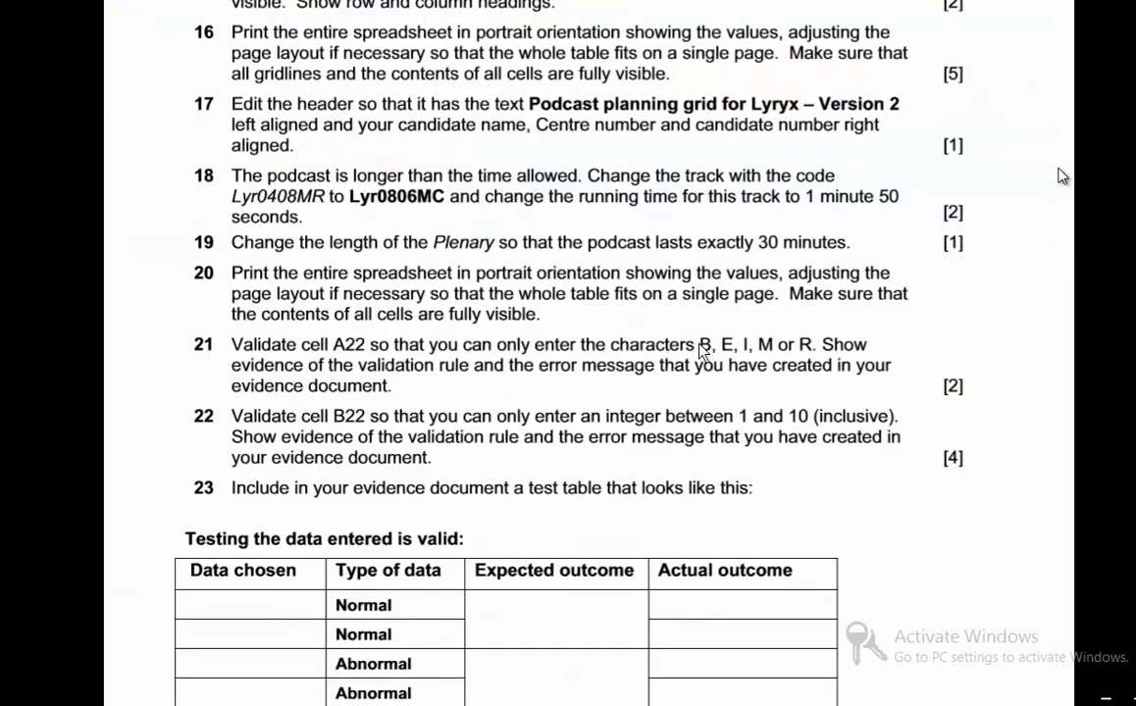
left_click_drag(699, 348, 794, 351)
right_click(810, 353)
left_click(785, 318)
key("alt+Tab")
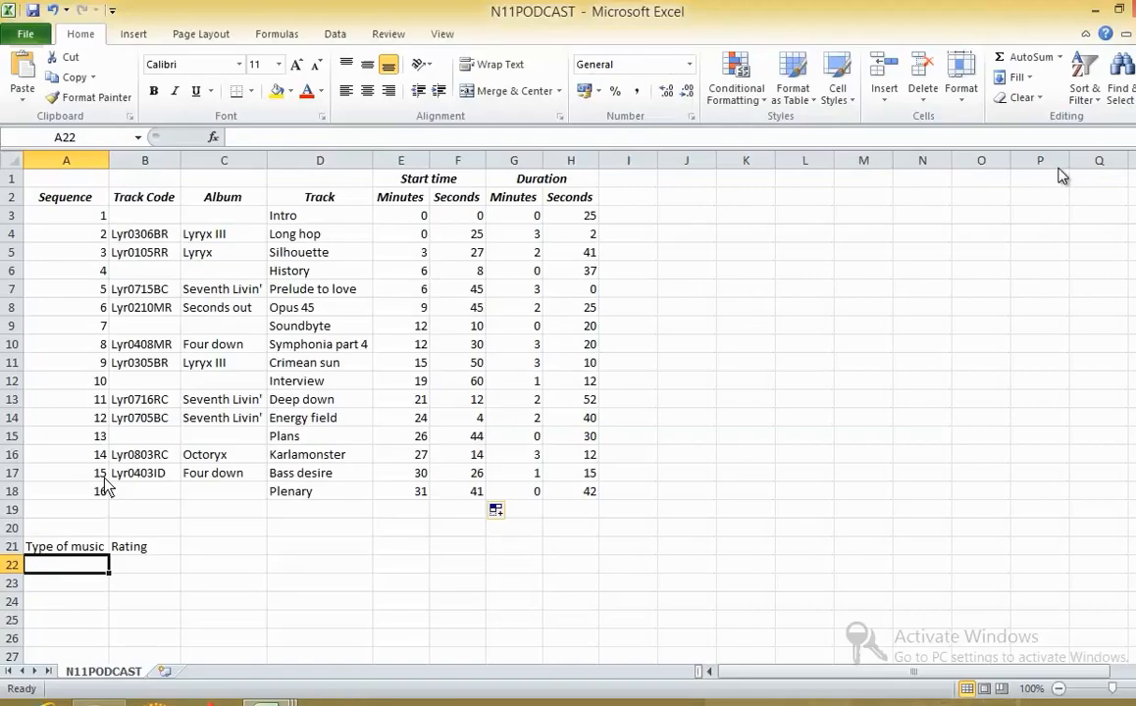
- Apply a List data validation to cell A22 with the source B, E, I, M or R
left_click(334, 35)
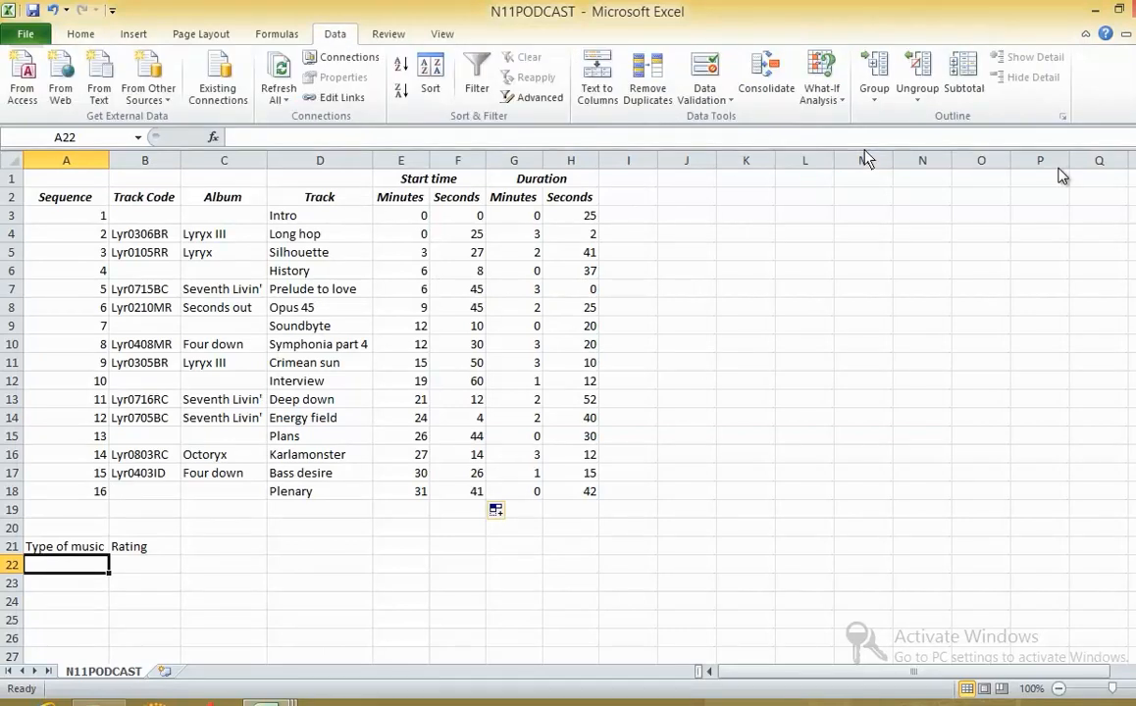
left_click(728, 103)
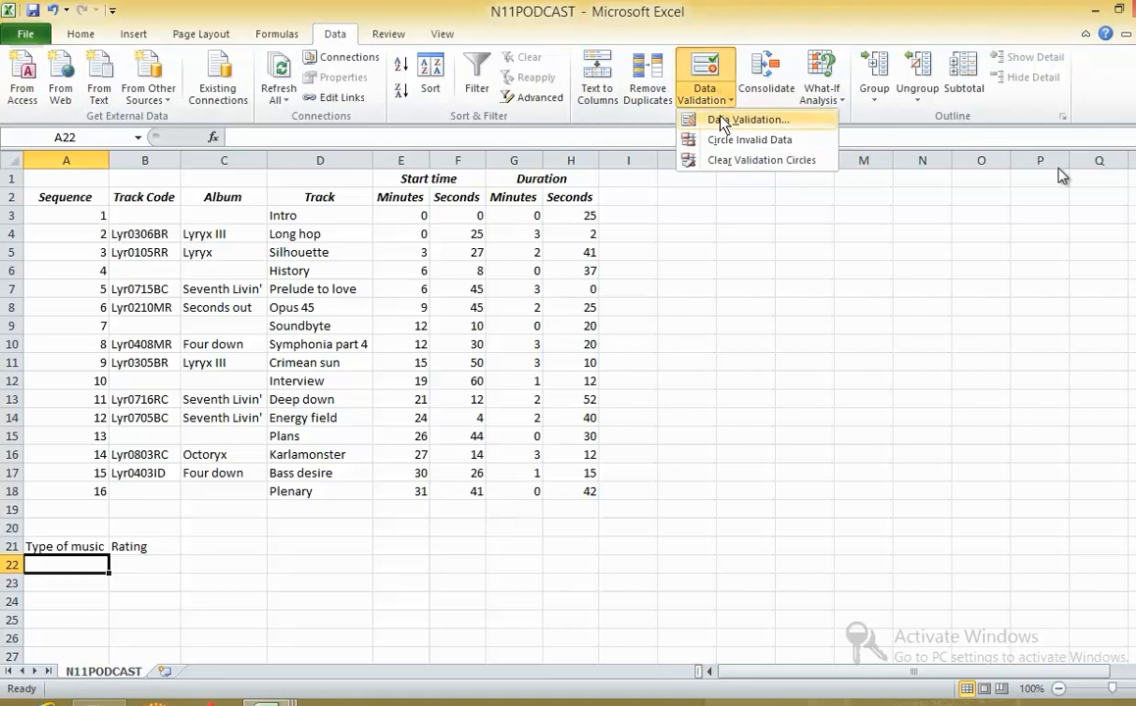
left_click(726, 120)
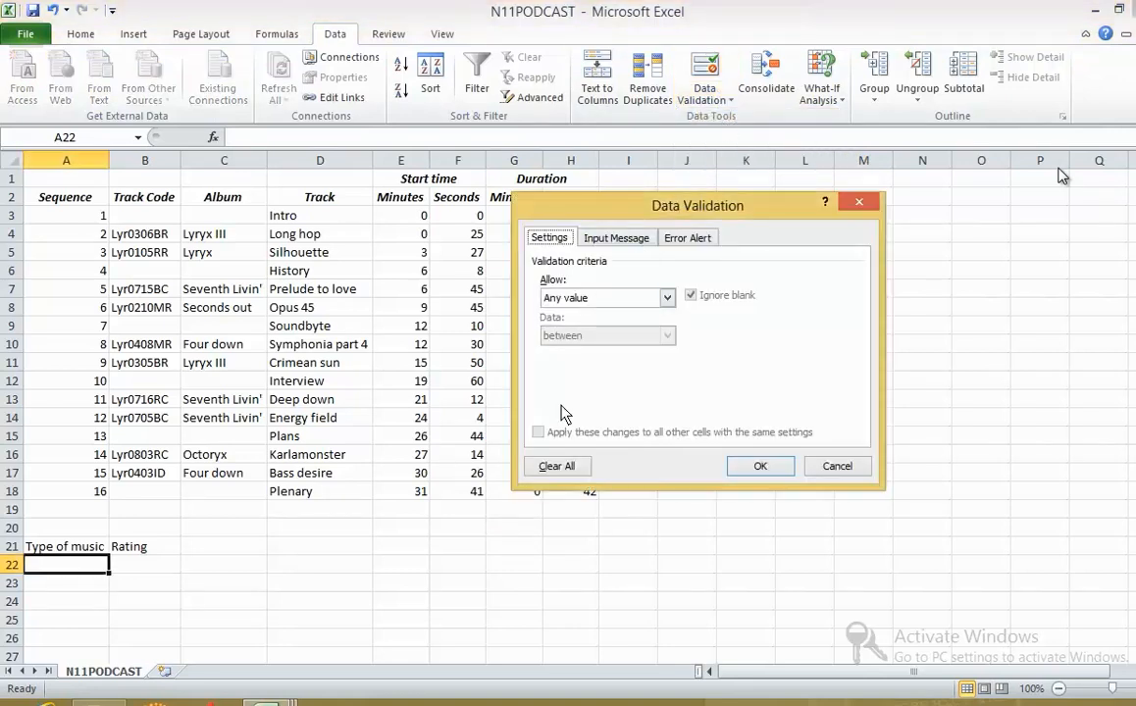
left_click(581, 298)
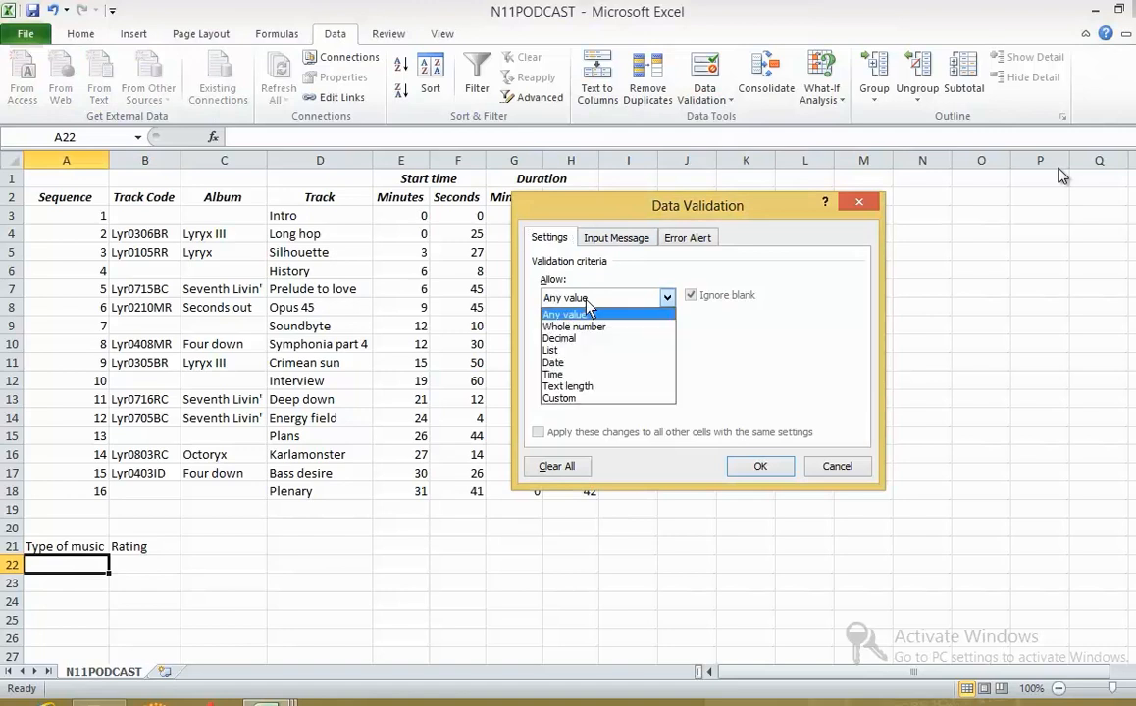
left_click(586, 352)
left_click(586, 378)
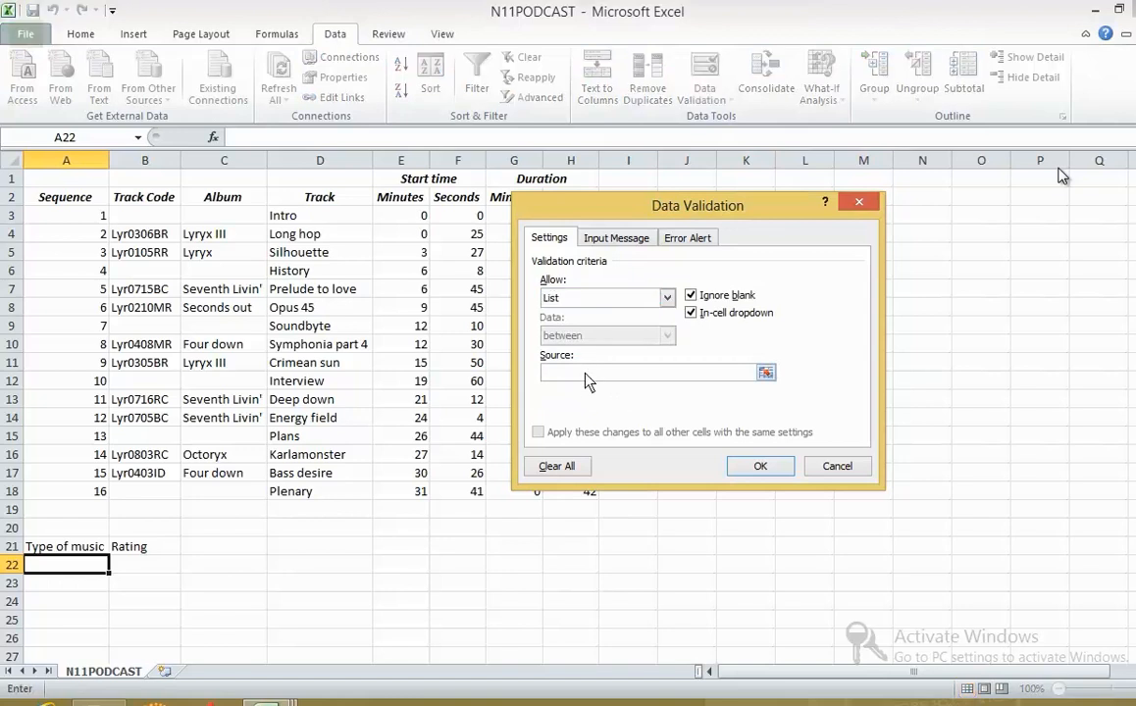
right_click(587, 380)
left_click(626, 429)
left_click(760, 466)
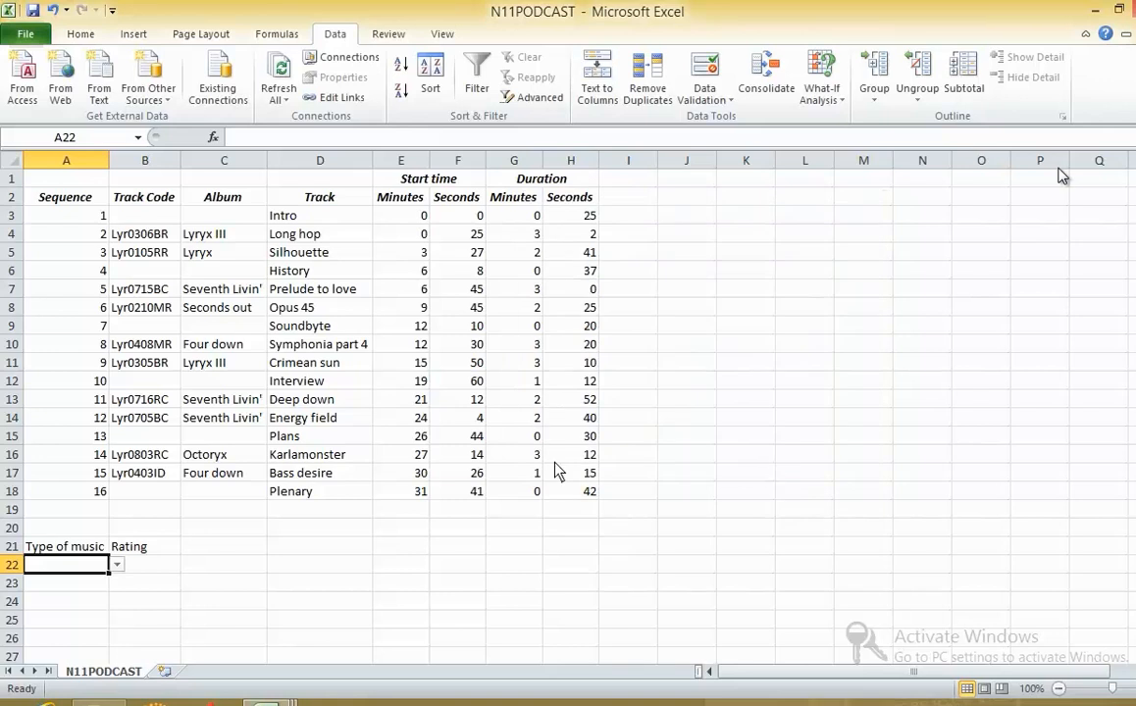
- Try the choices in cell A22's validation list, ending on M or R
left_click(115, 567)
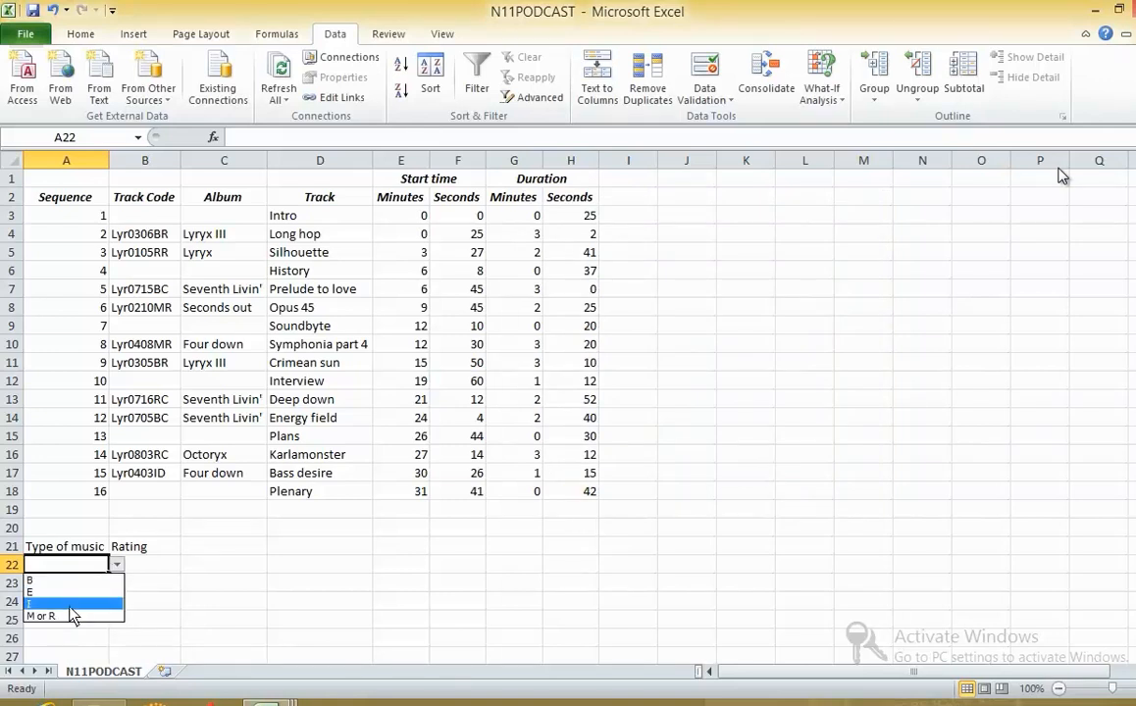
left_click(67, 602)
left_click(118, 567)
left_click(86, 620)
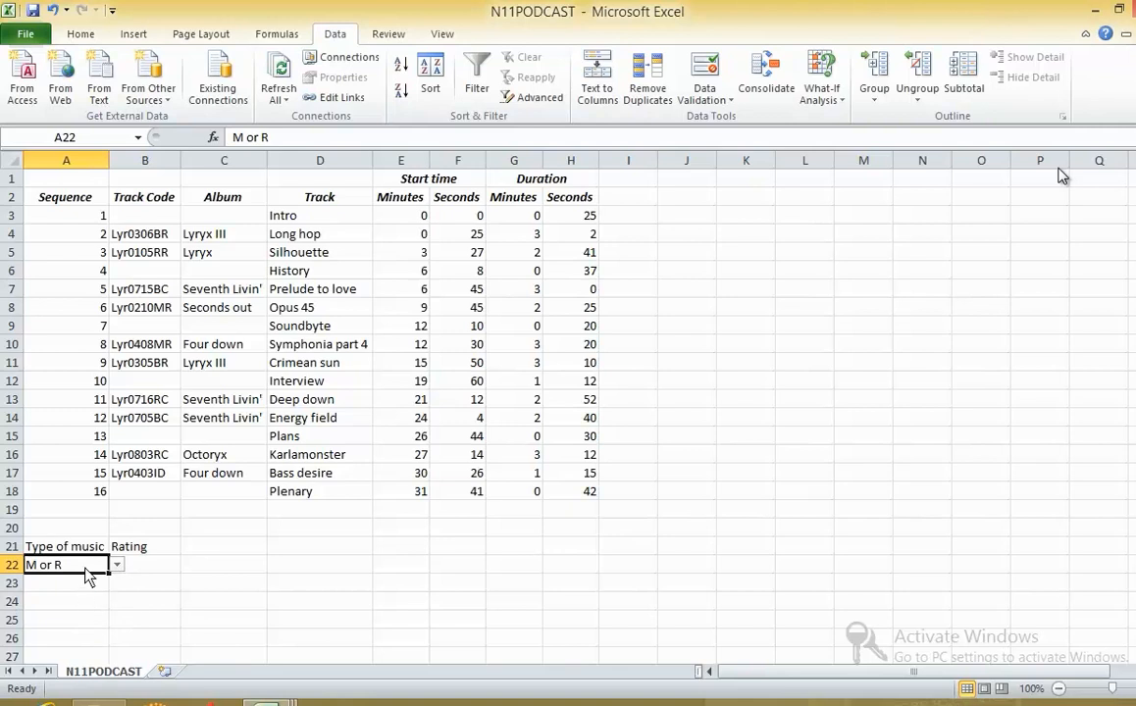
left_click(114, 567)
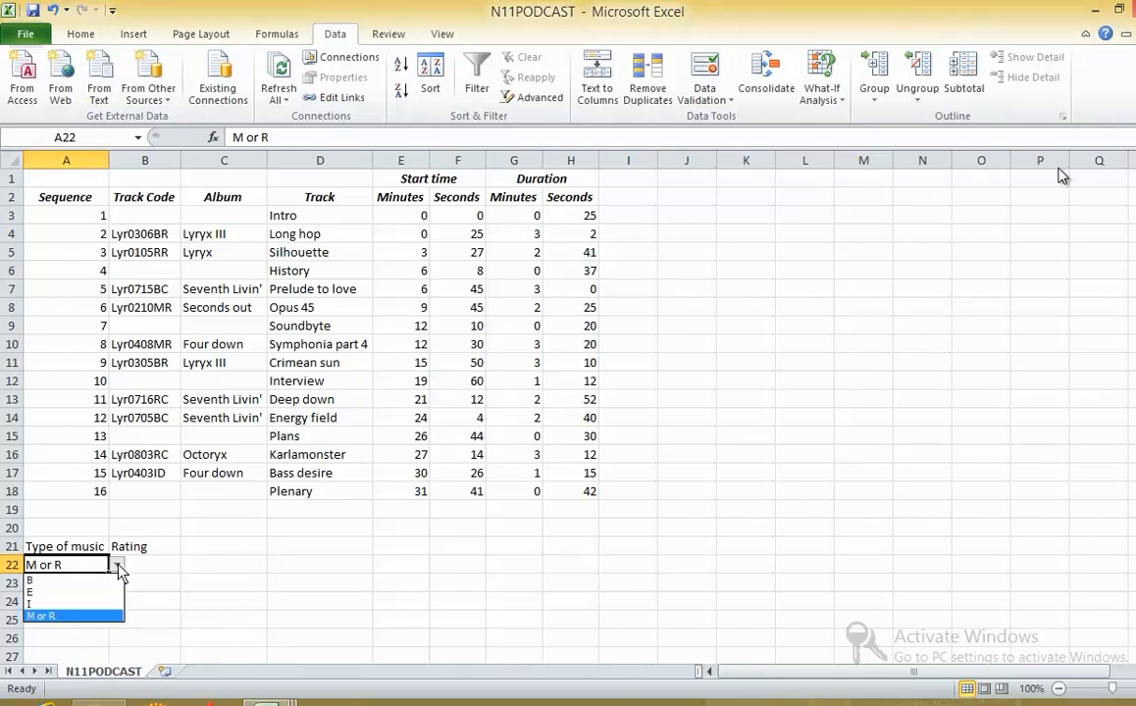
left_click(58, 620)
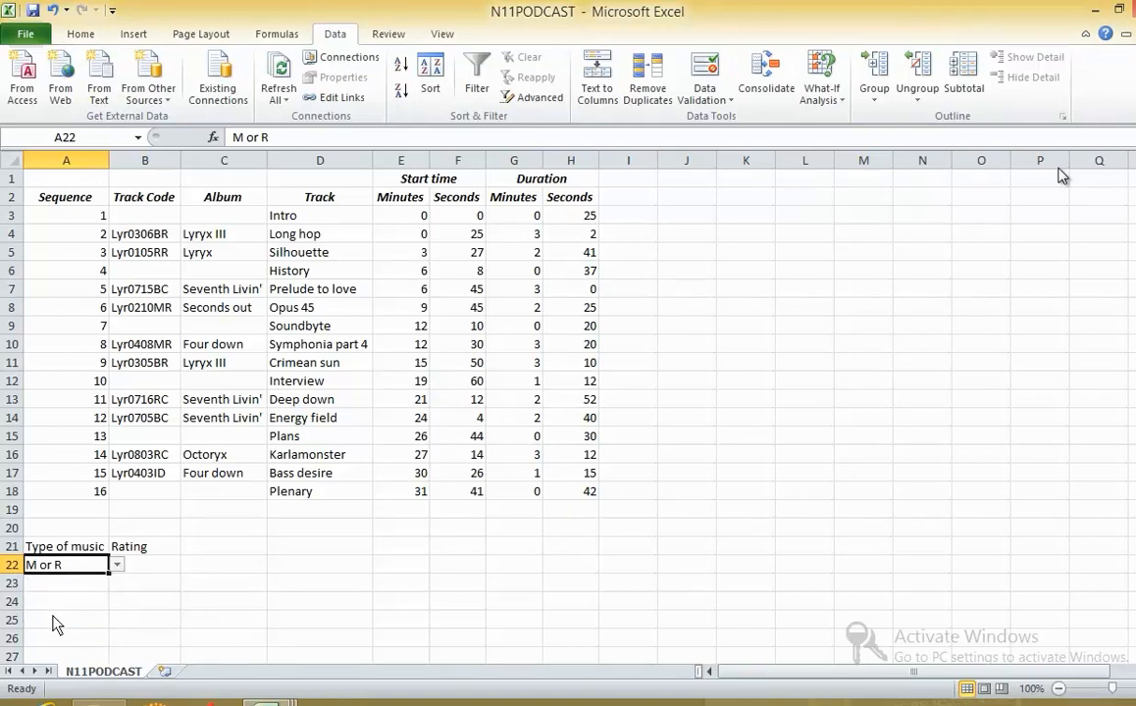
- Correct cell A22's validation list source so M and R are separate items: B, E, I, M,R
left_click(708, 98)
left_click(740, 119)
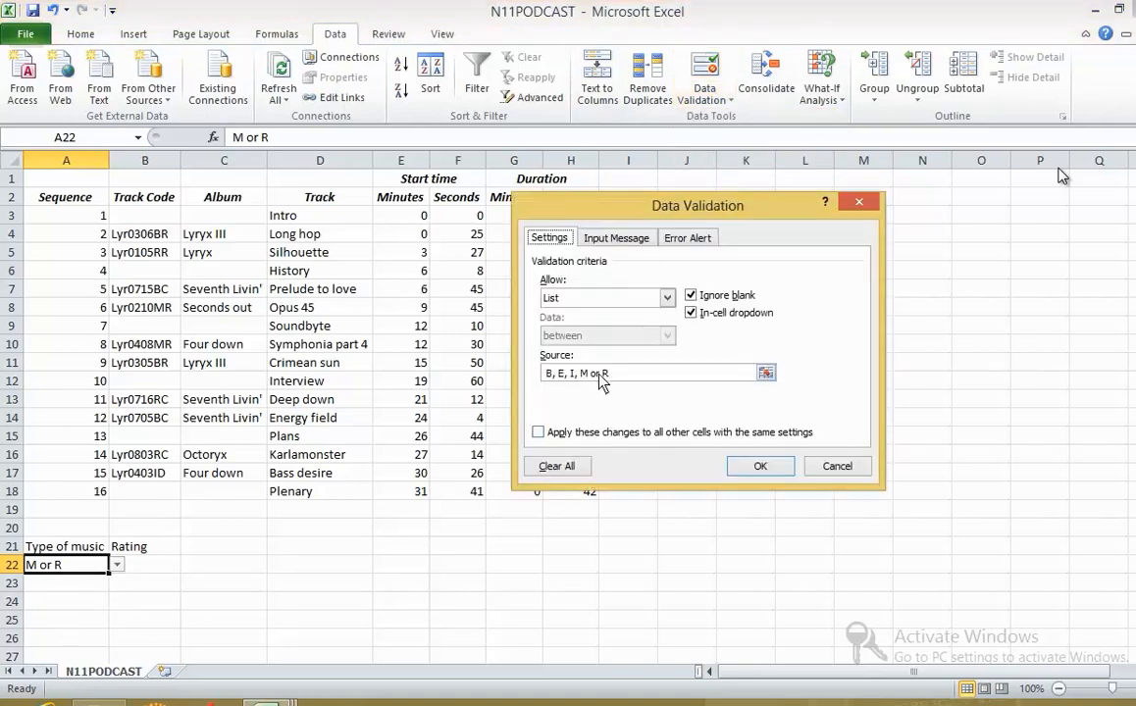
left_click(598, 375)
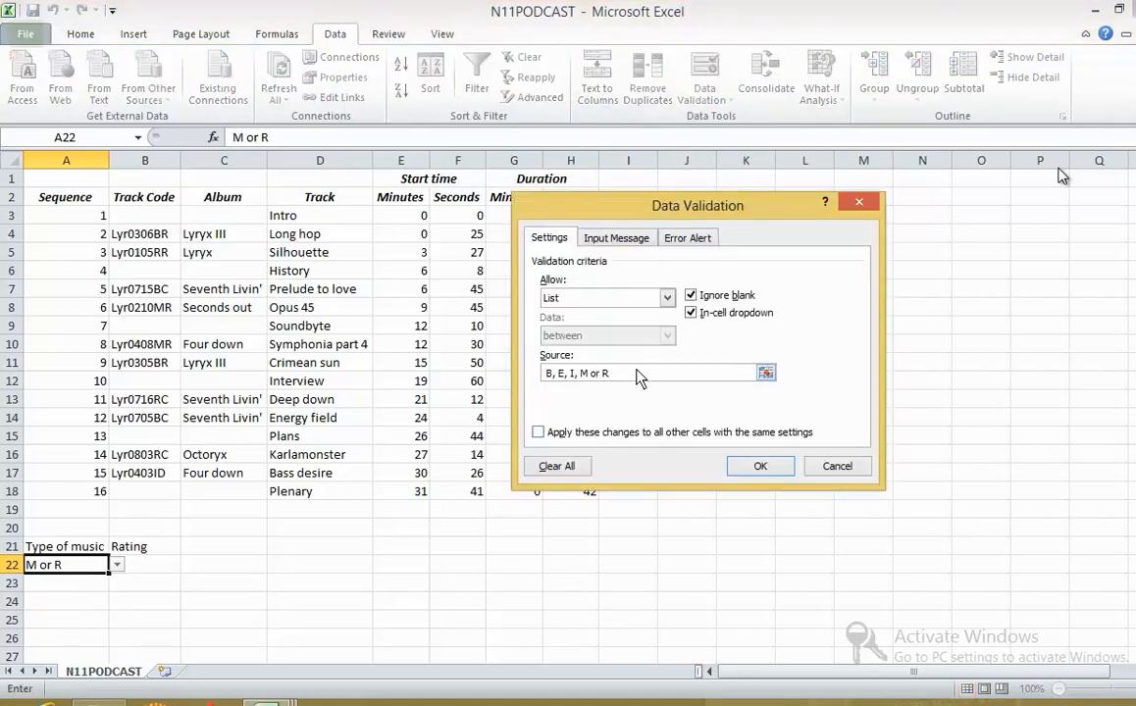
key("BackSpace")
key("BackSpace")
key("BackSpace")
type(",")
left_click(760, 466)
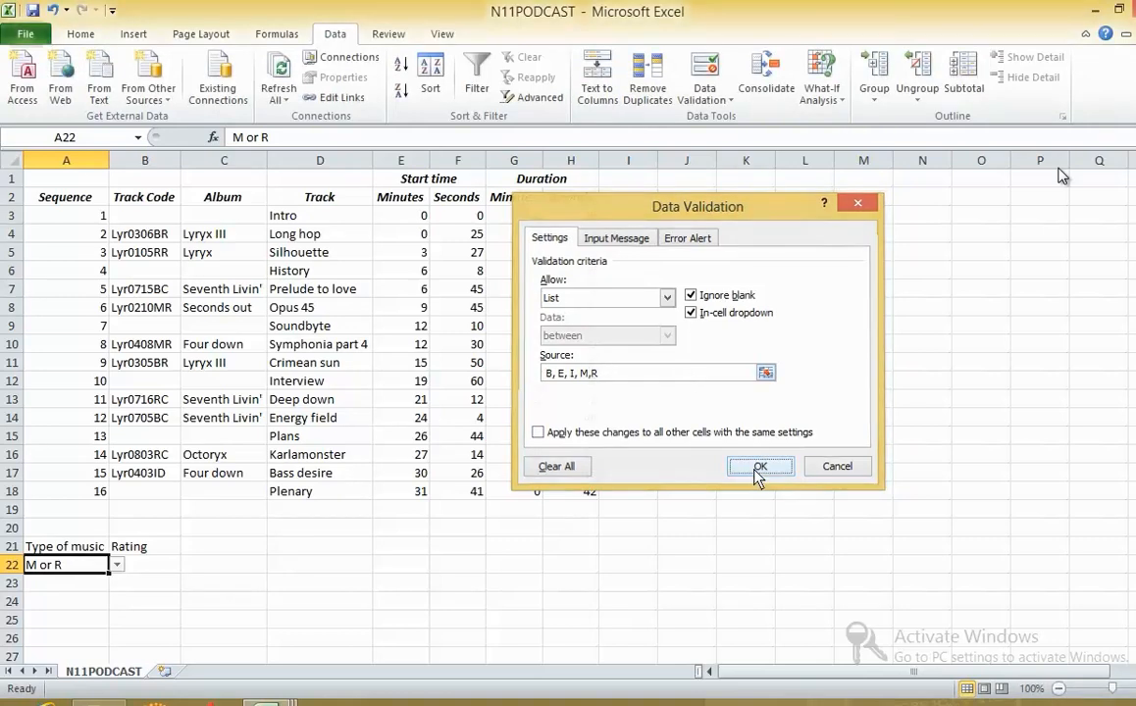
- Choose R for cell A22 from its corrected validation list
left_click(152, 599)
left_click(55, 565)
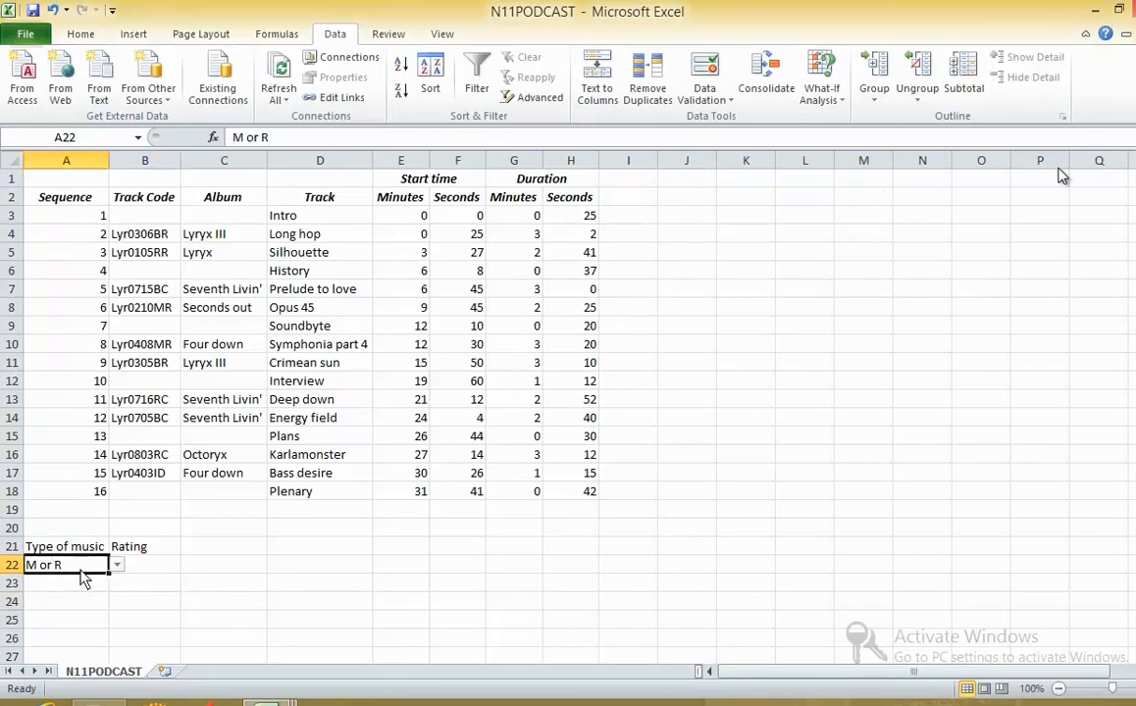
left_click(116, 567)
left_click(74, 605)
left_click(116, 566)
left_click(74, 626)
left_click(68, 600)
left_click(70, 569)
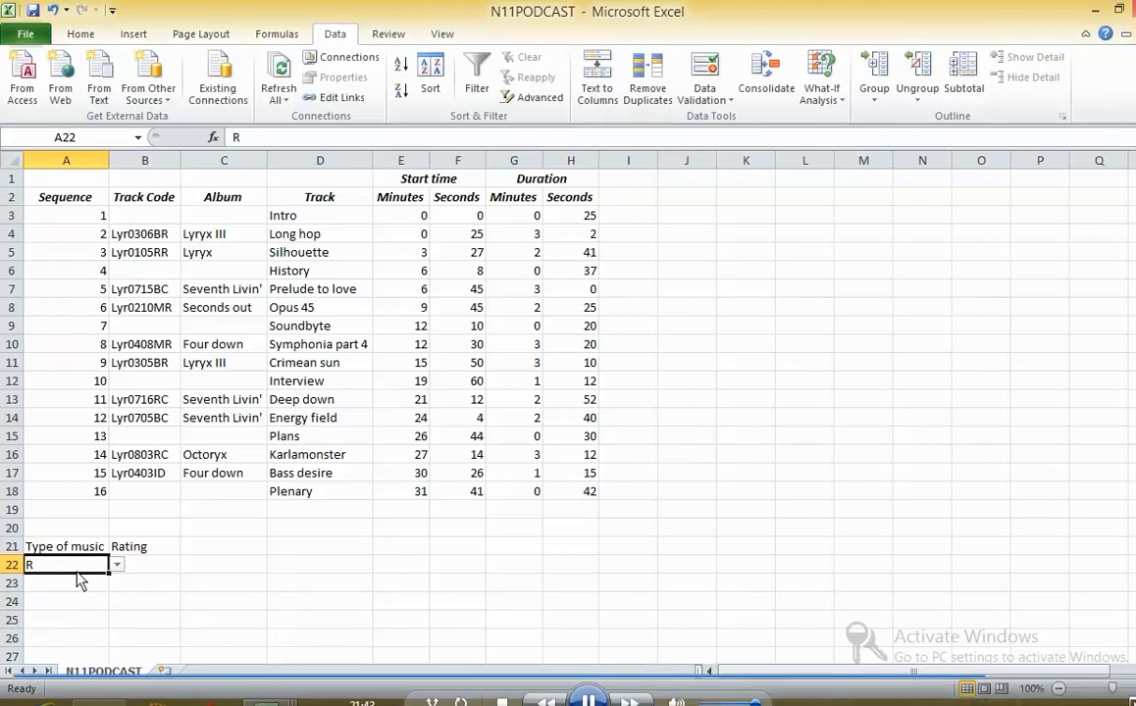
- Test cell A22's validation with the entry w, cancel the entry and select cell C23
type("w")
key("Return")
left_click(589, 410)
left_click(230, 589)
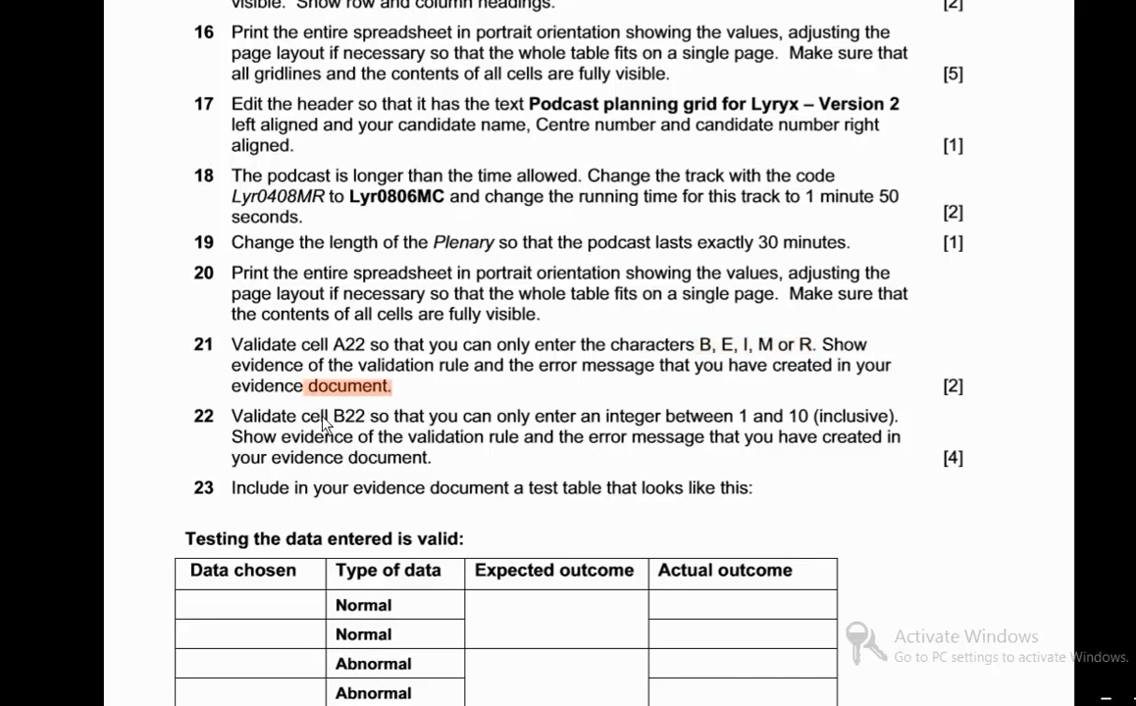
- Check exam task 22 and restrict cell B22 to whole numbers between 1 and 10 using data validation
scroll(325, 422, "down", 2)
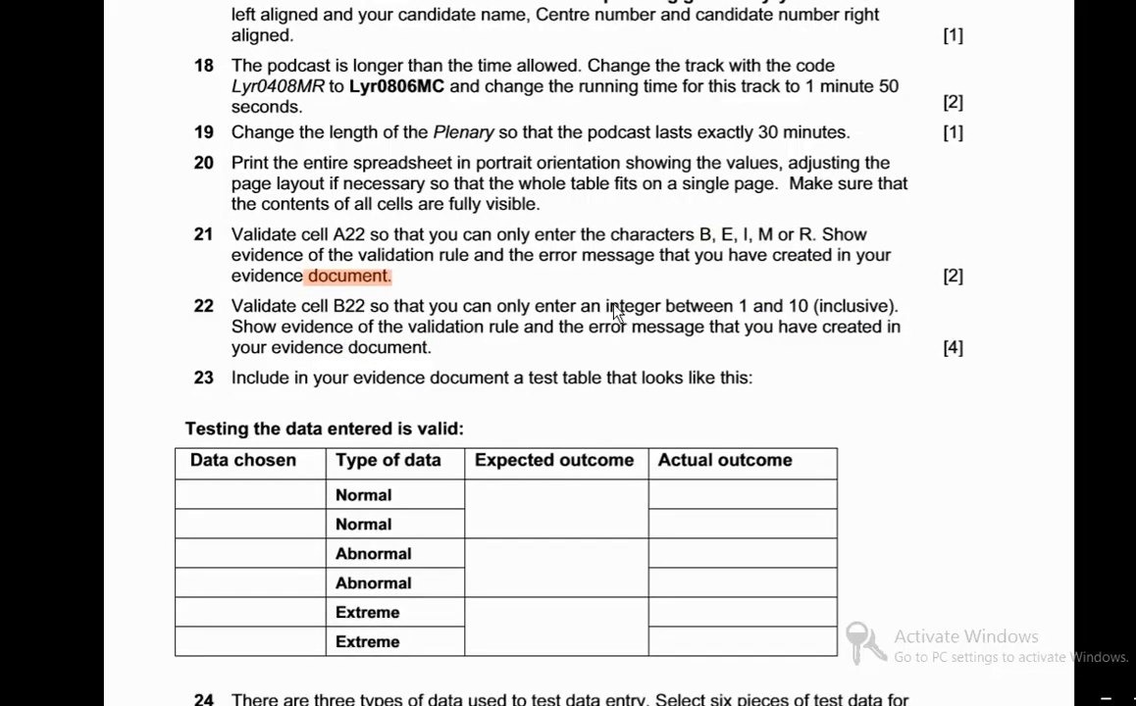
left_click(142, 702)
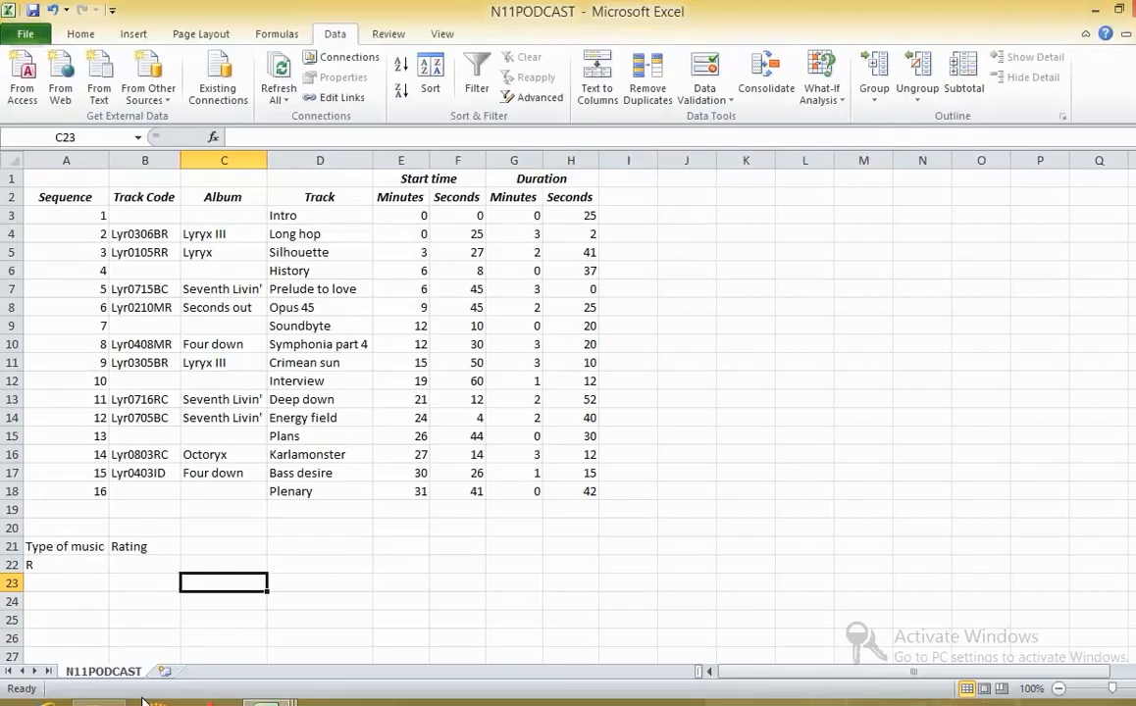
left_click(120, 568)
right_click(120, 567)
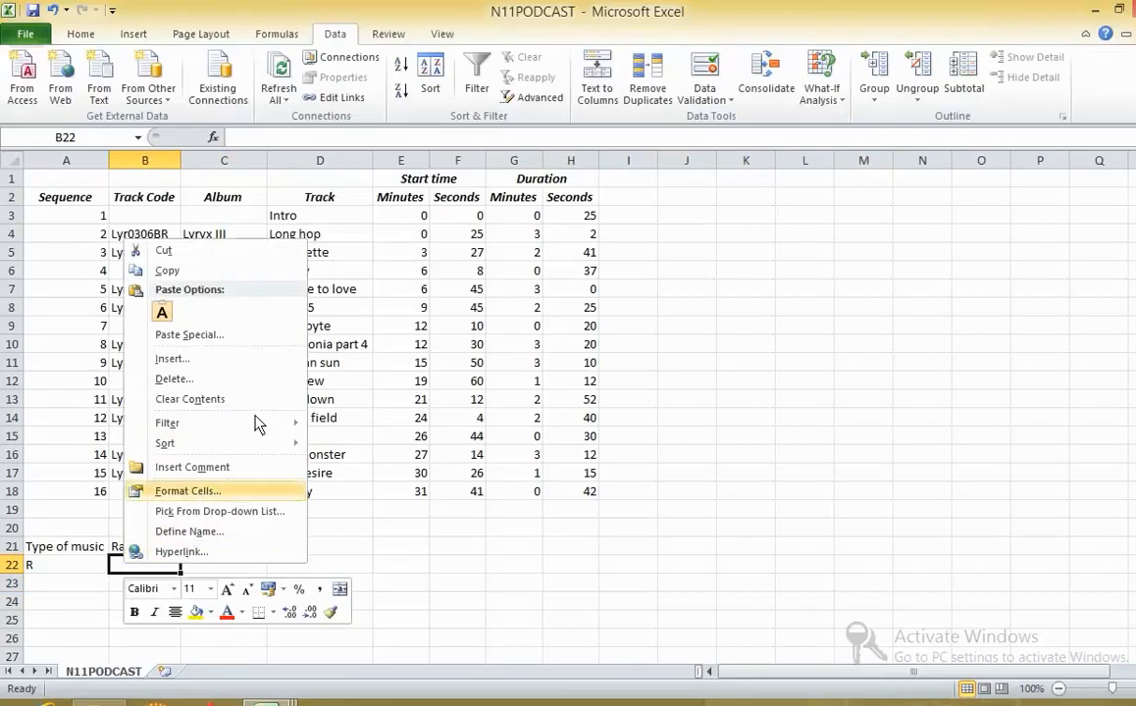
left_click(706, 96)
left_click(731, 120)
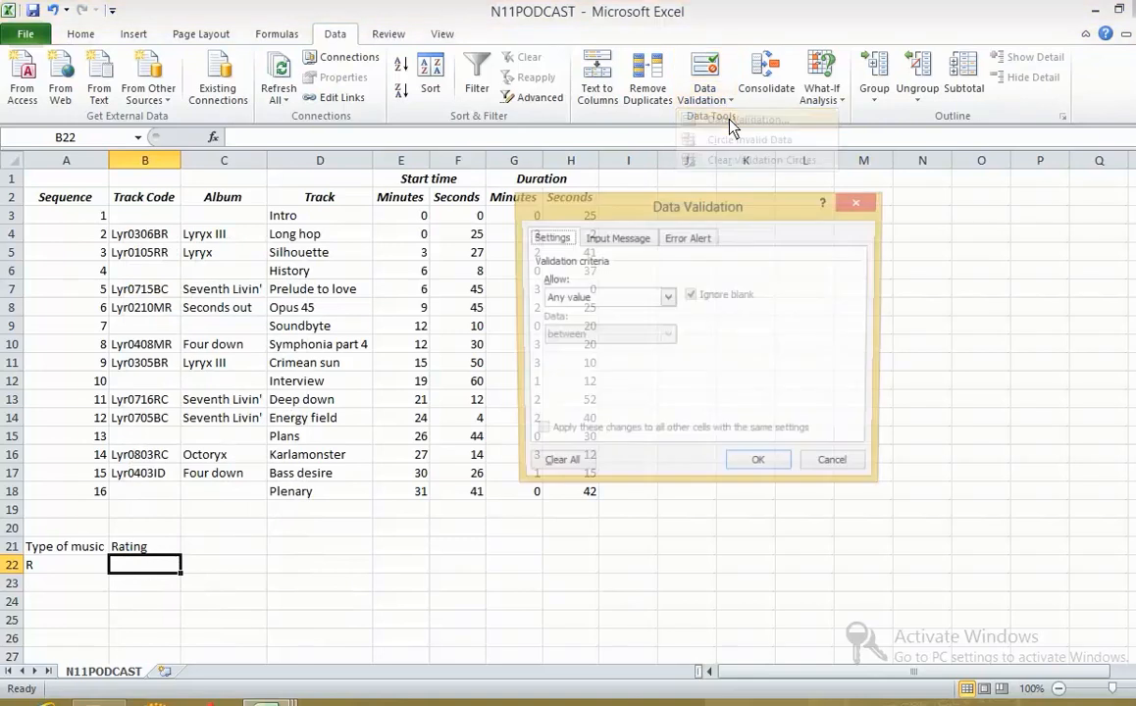
left_click(579, 297)
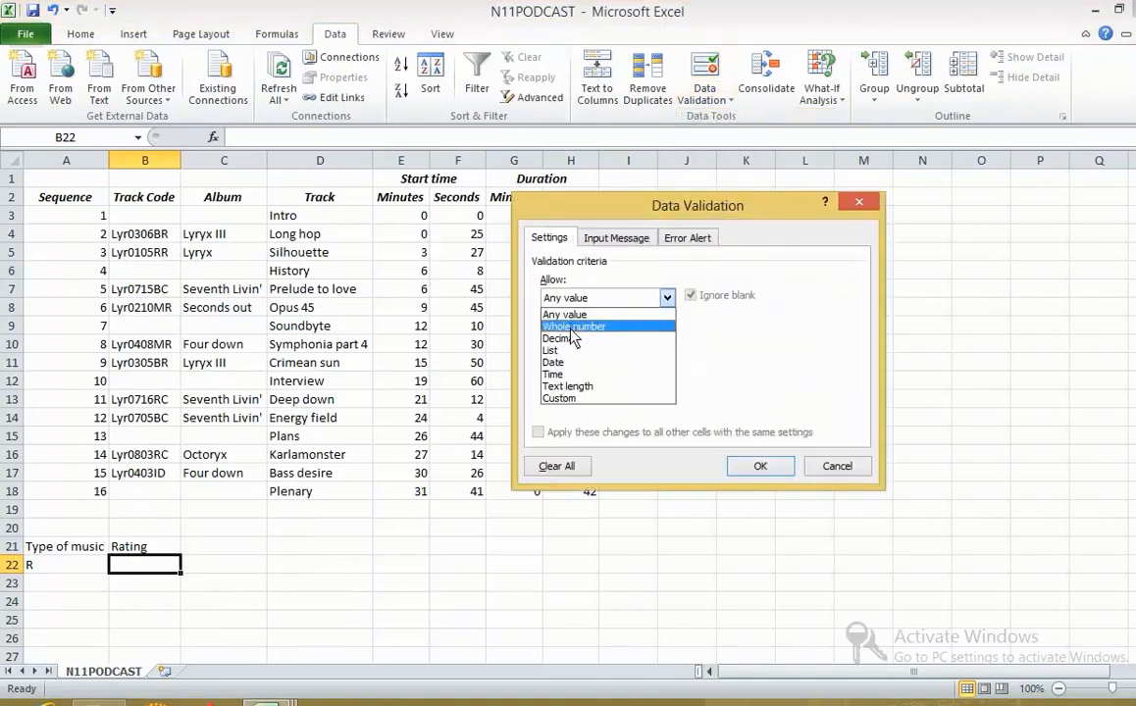
left_click(576, 327)
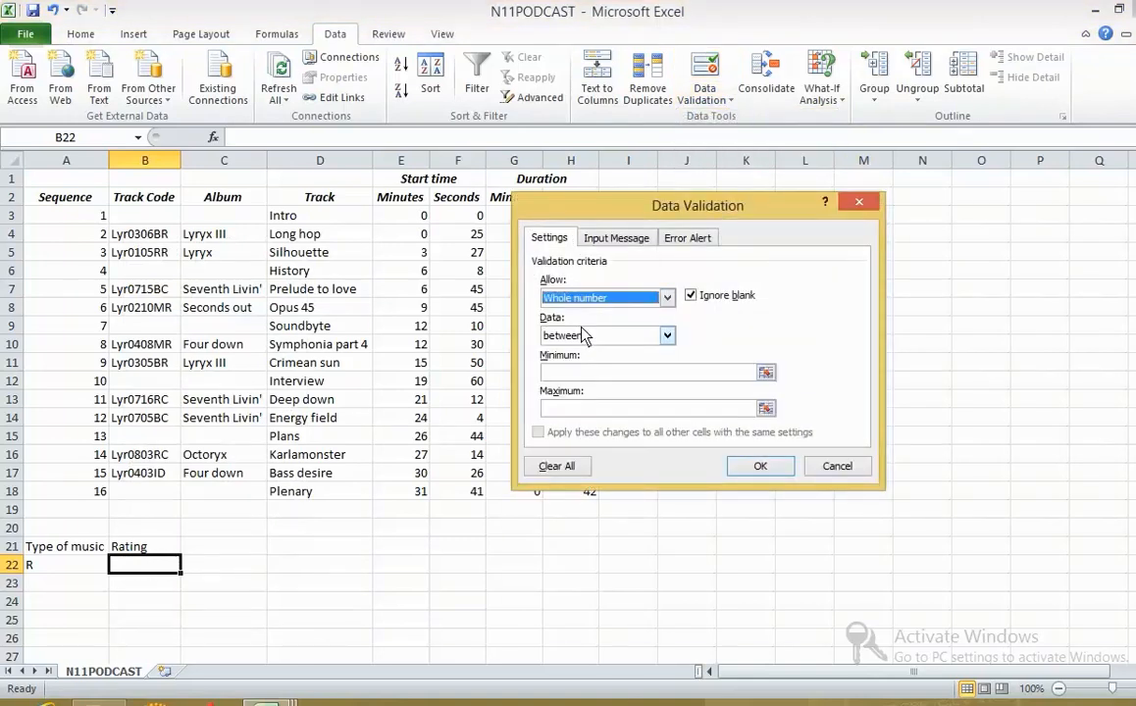
left_click(578, 374)
type("1")
left_click(578, 409)
type("1")
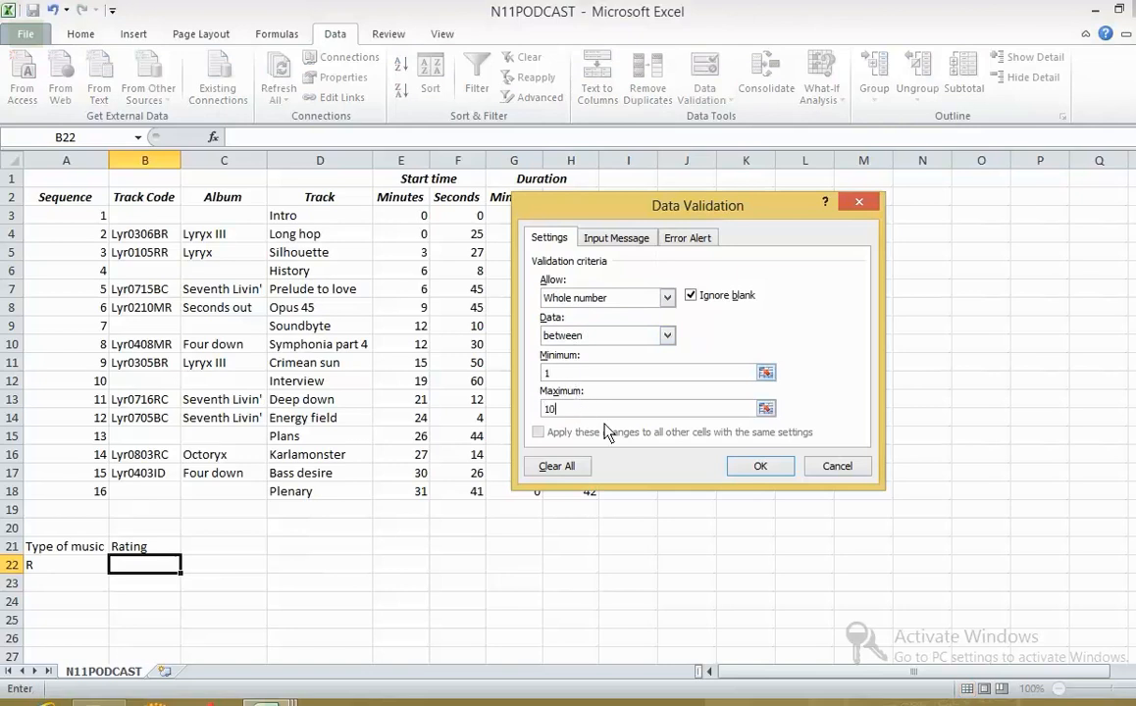
- Give B22's validation an input message titled "enter the number" with the text "Enter between 1 and 10"
left_click(608, 238)
left_click(605, 326)
left_click(606, 320)
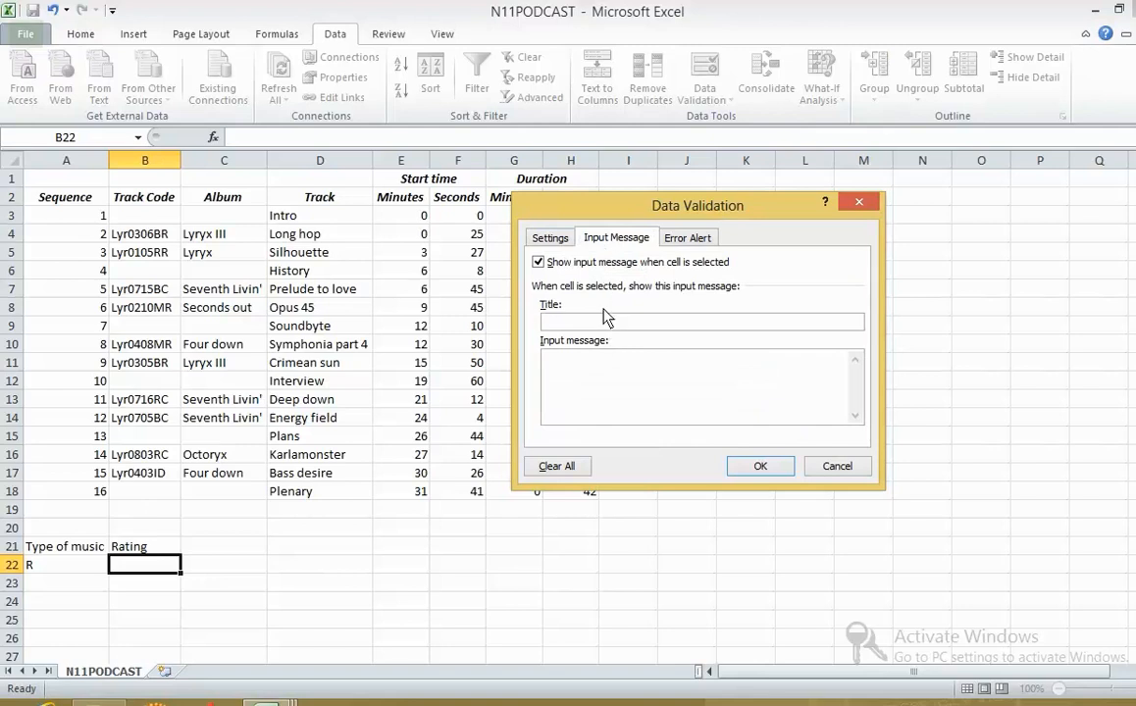
type("enter the number between 1 and 1")
left_click_drag(698, 322, 649, 324)
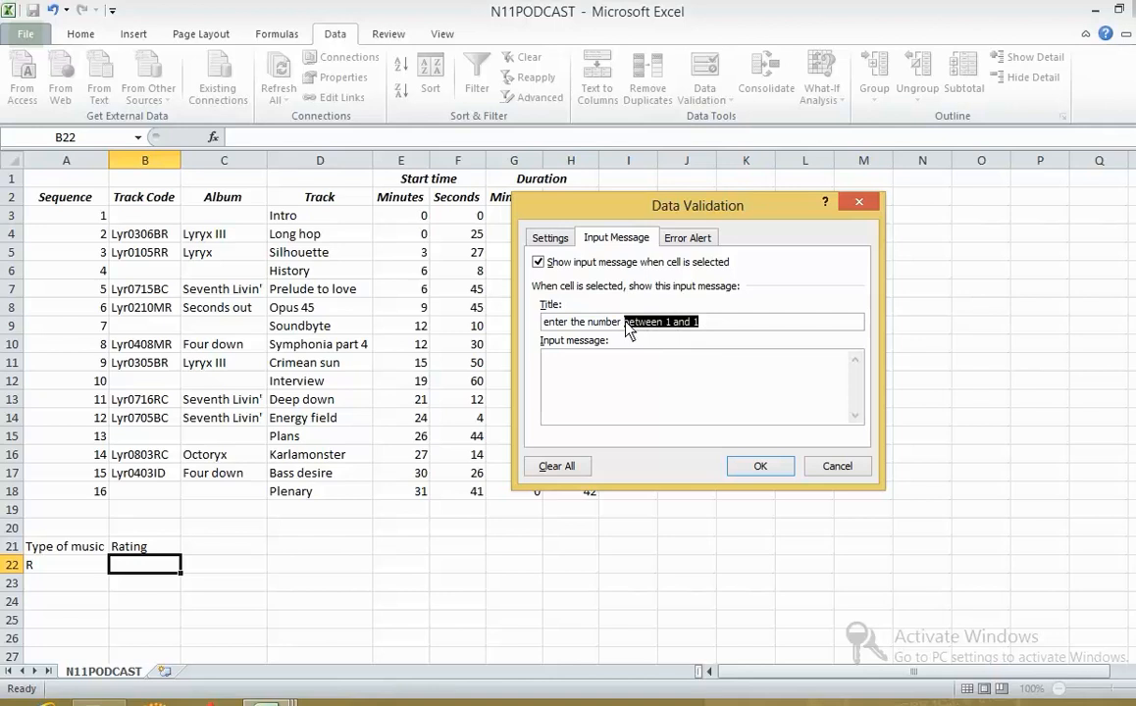
key("BackSpace")
type("Enter between 1 and 10")
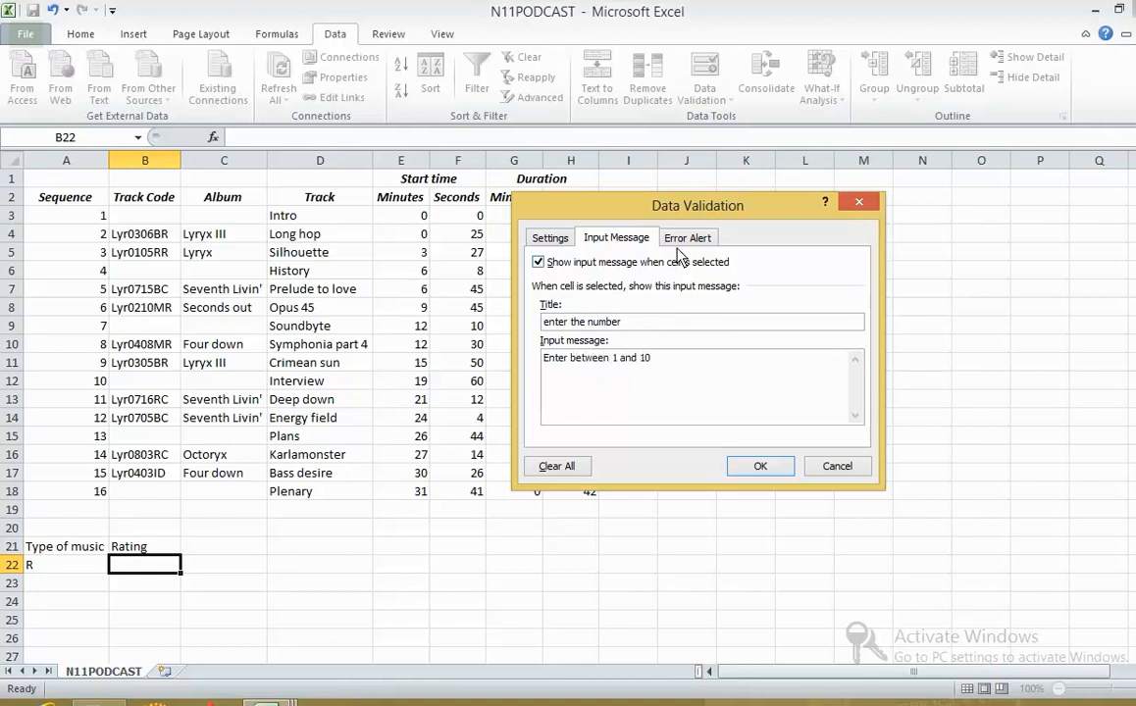
- Add a Stop error alert titled "reenter" with the message "The value entered is wrong" and apply B22's validation
left_click(685, 239)
left_click(735, 325)
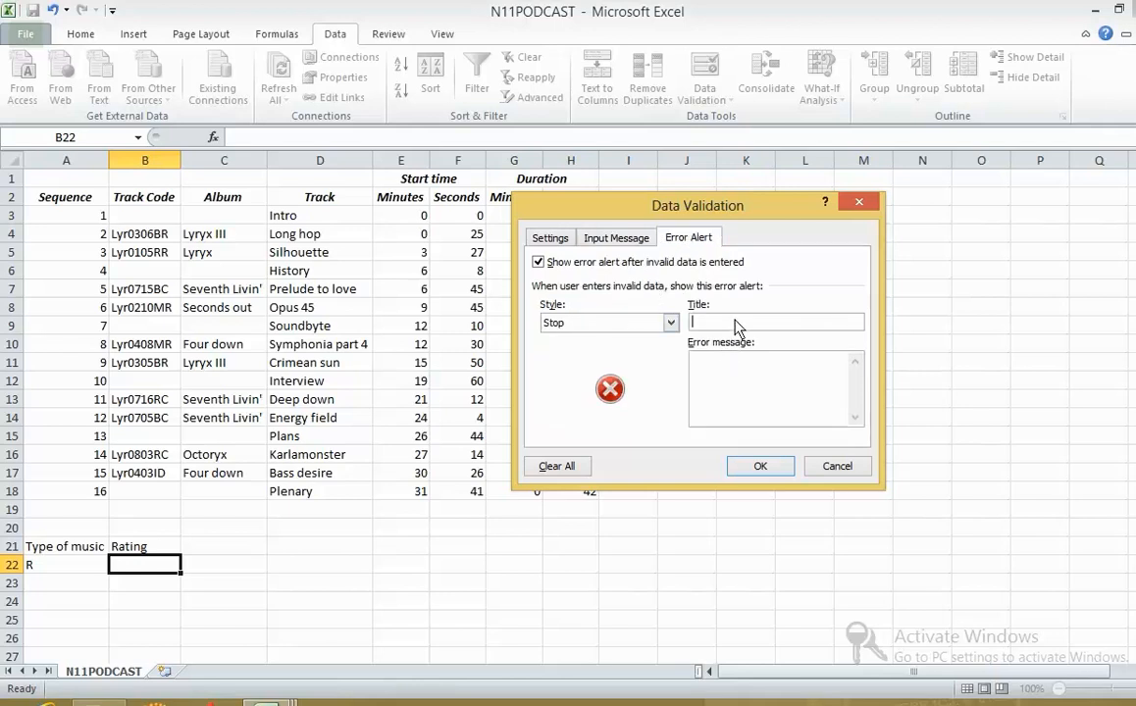
type("reenter")
left_click(750, 377)
type("The value entered is wrong")
left_click(761, 466)
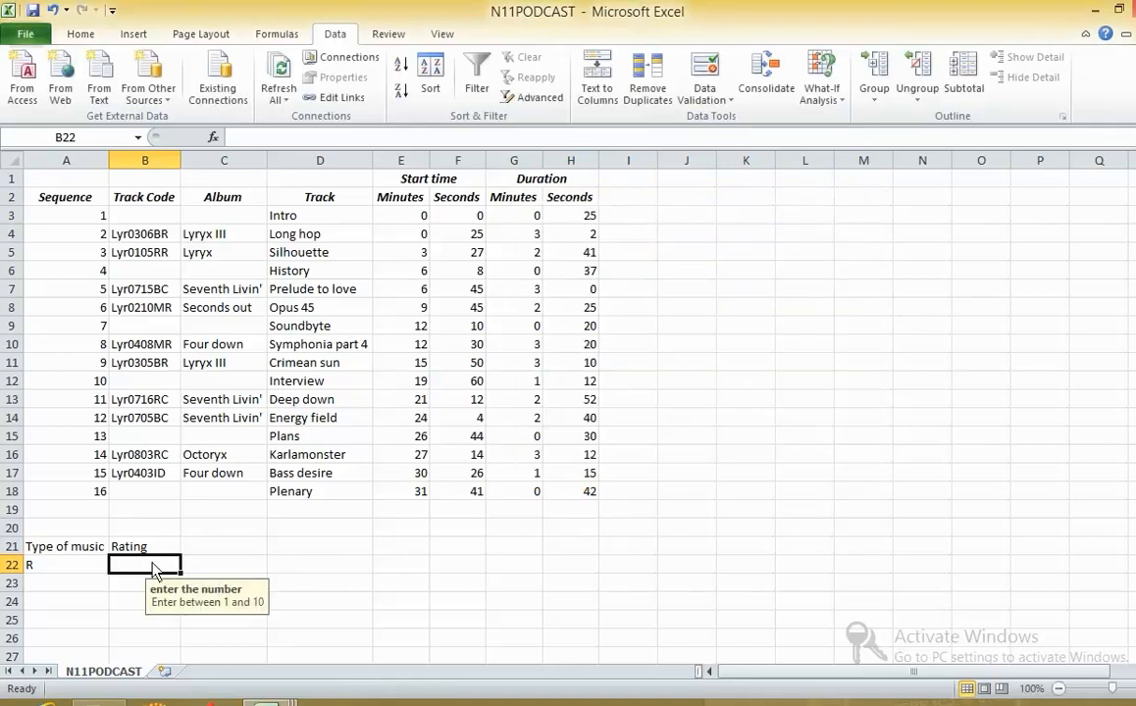
- Test cell B22's validation with 12, cancel that entry and enter 2 instead
type("12")
key("Return")
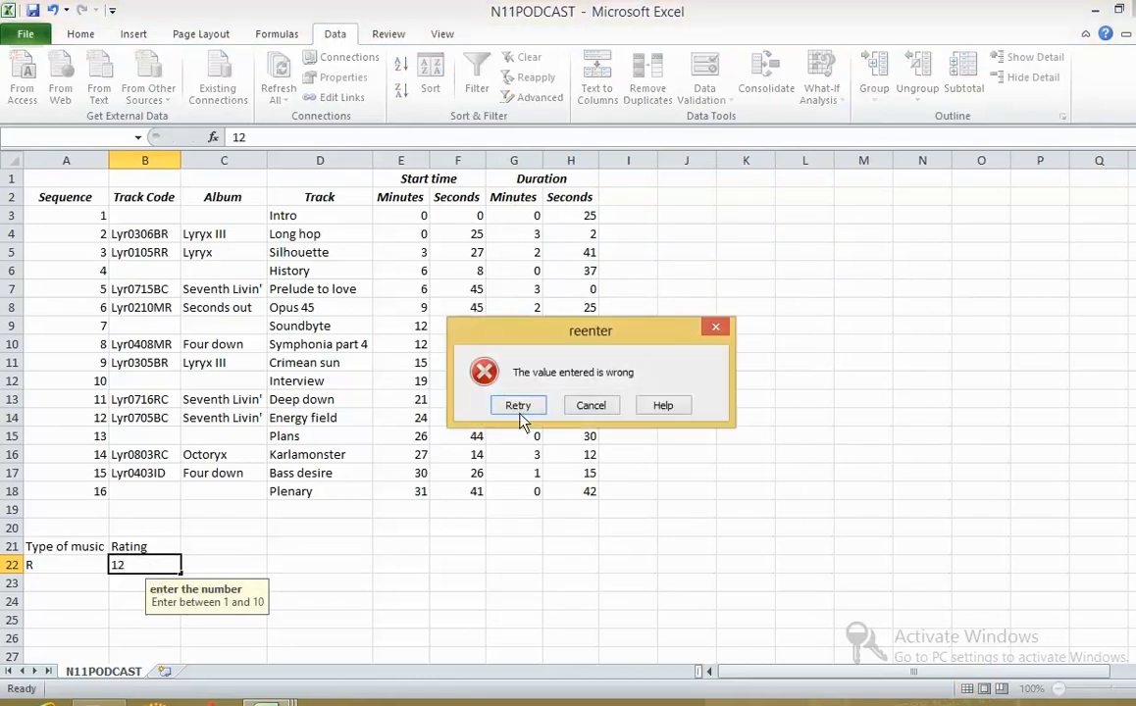
left_click(590, 404)
type("2")
key("Return")
- Switch to the exam paper and read tasks 23 and 24 on the data validation test table
key("alt+Tab")
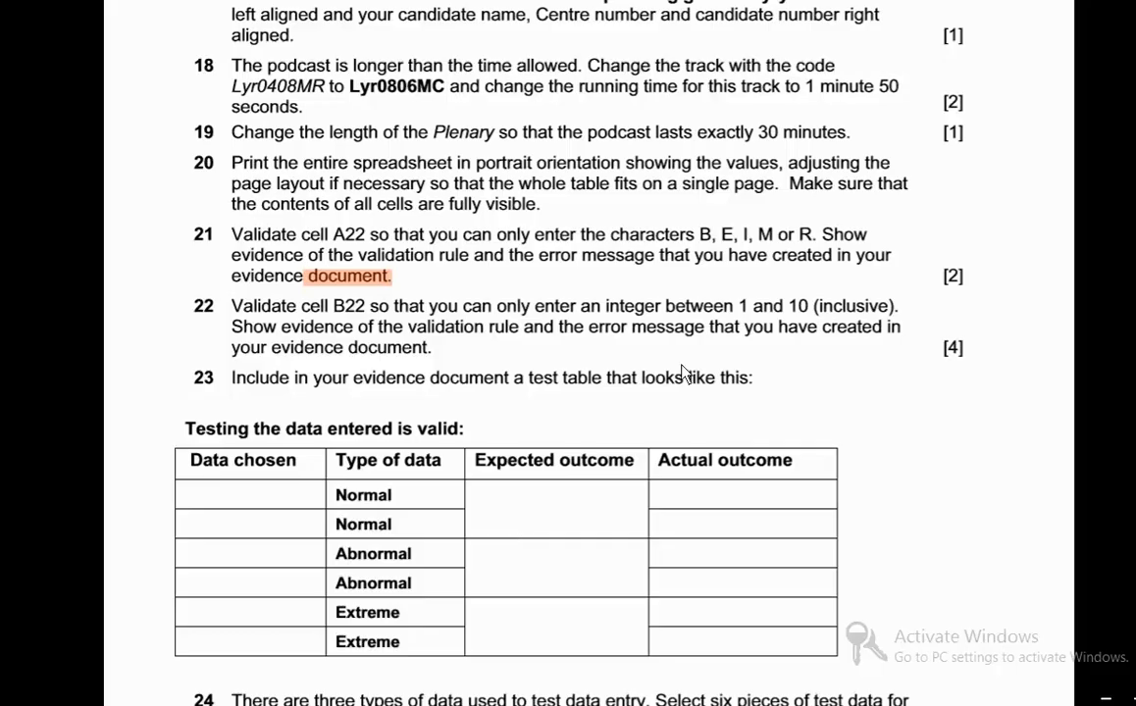
scroll(768, 310, "down", 3)
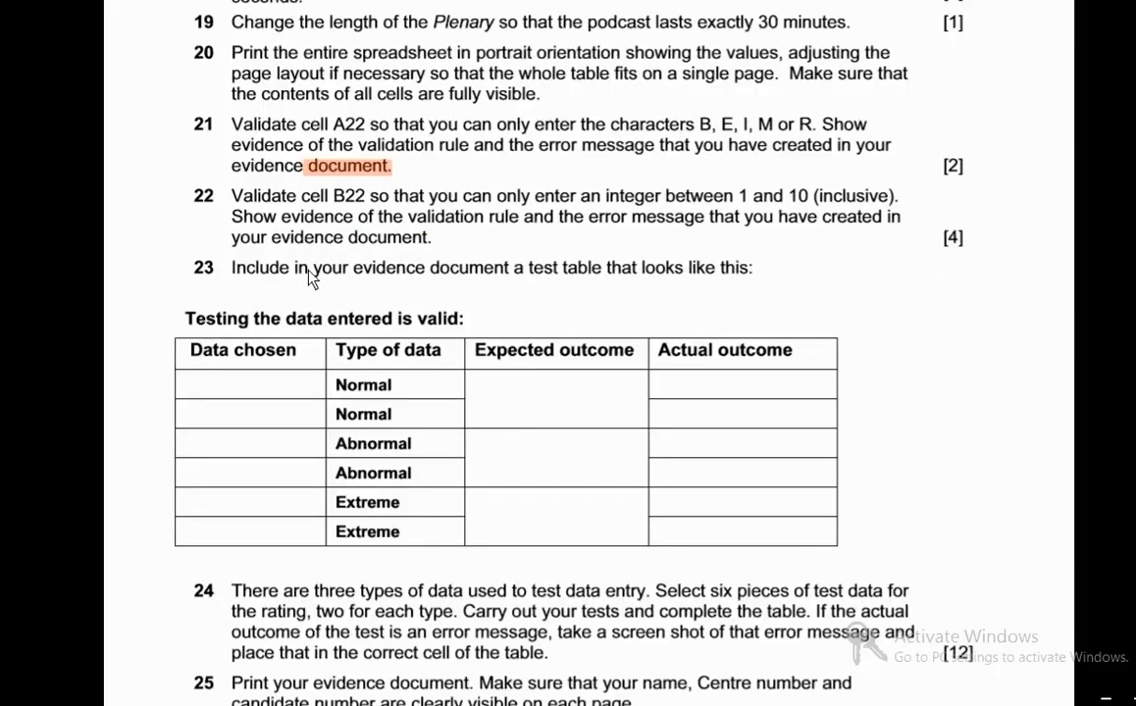